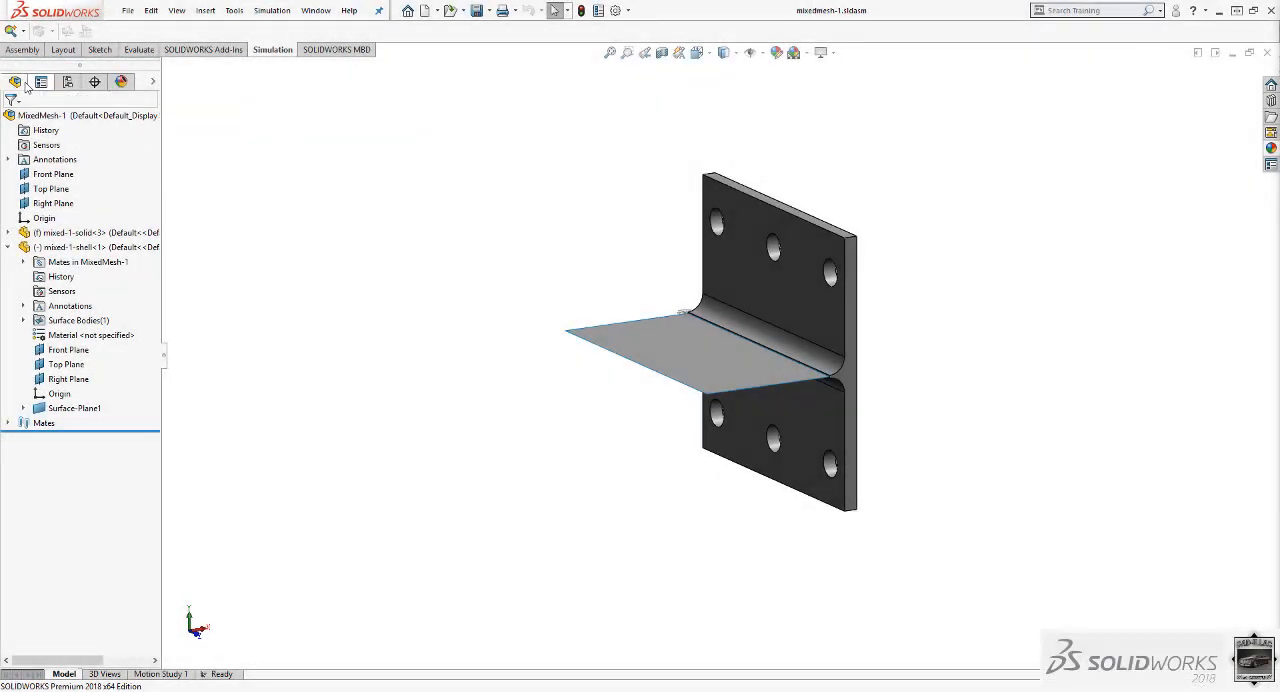
Create a new static simulation study for the mixed-mesh assembly.
left_click(10, 31)
left_click_drag(117, 205, 21, 193)
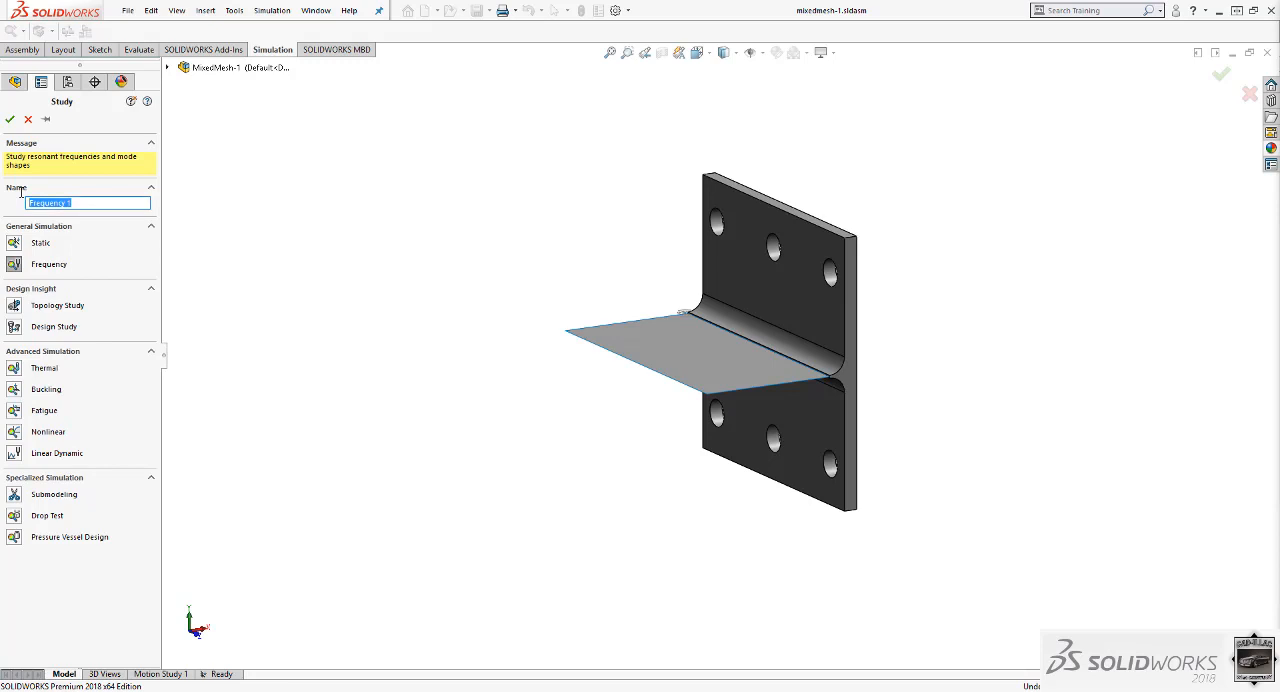
type("Mixed Mesh")
left_click(20, 243)
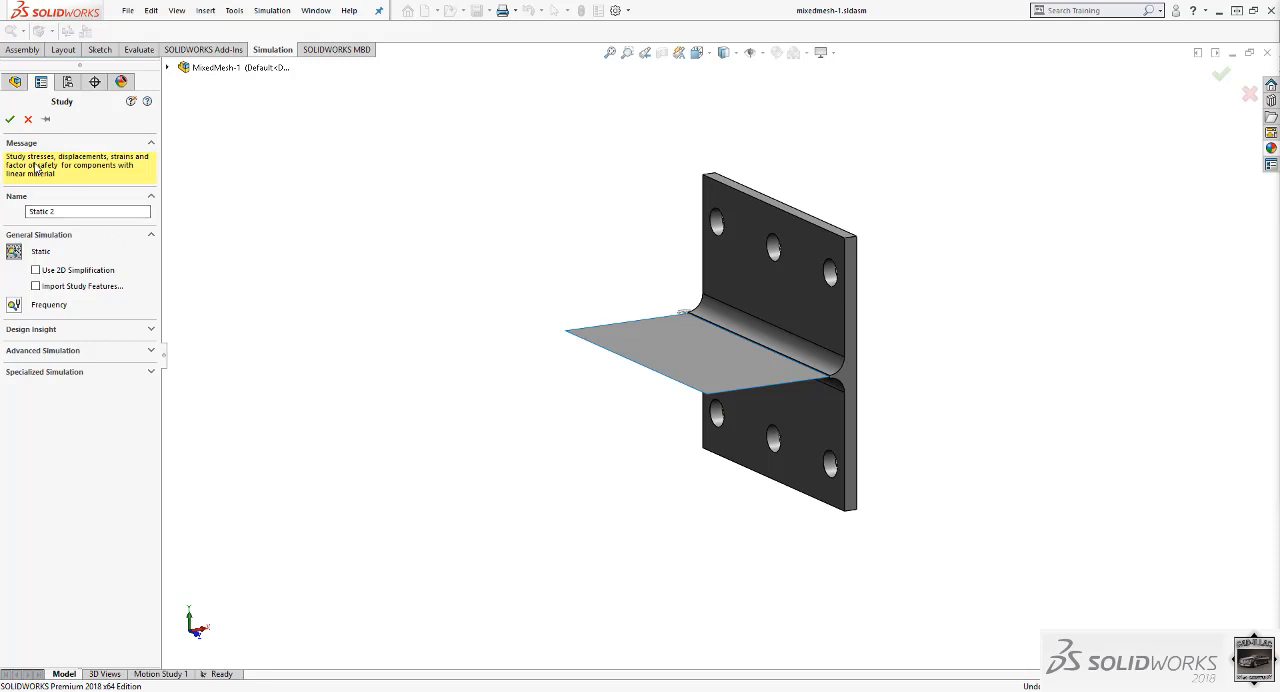
left_click(11, 121)
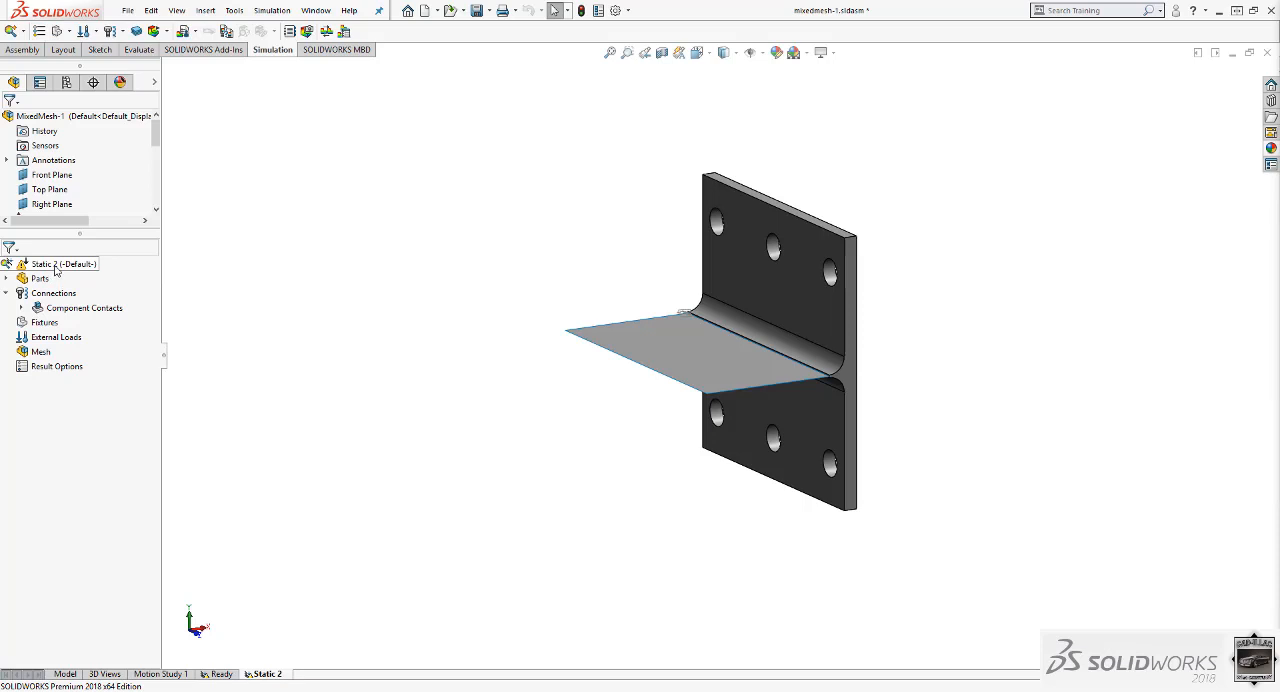
Enlarge the model tree area above the study tree and collapse the mixed-1-shell component.
left_click_drag(83, 232, 83, 423)
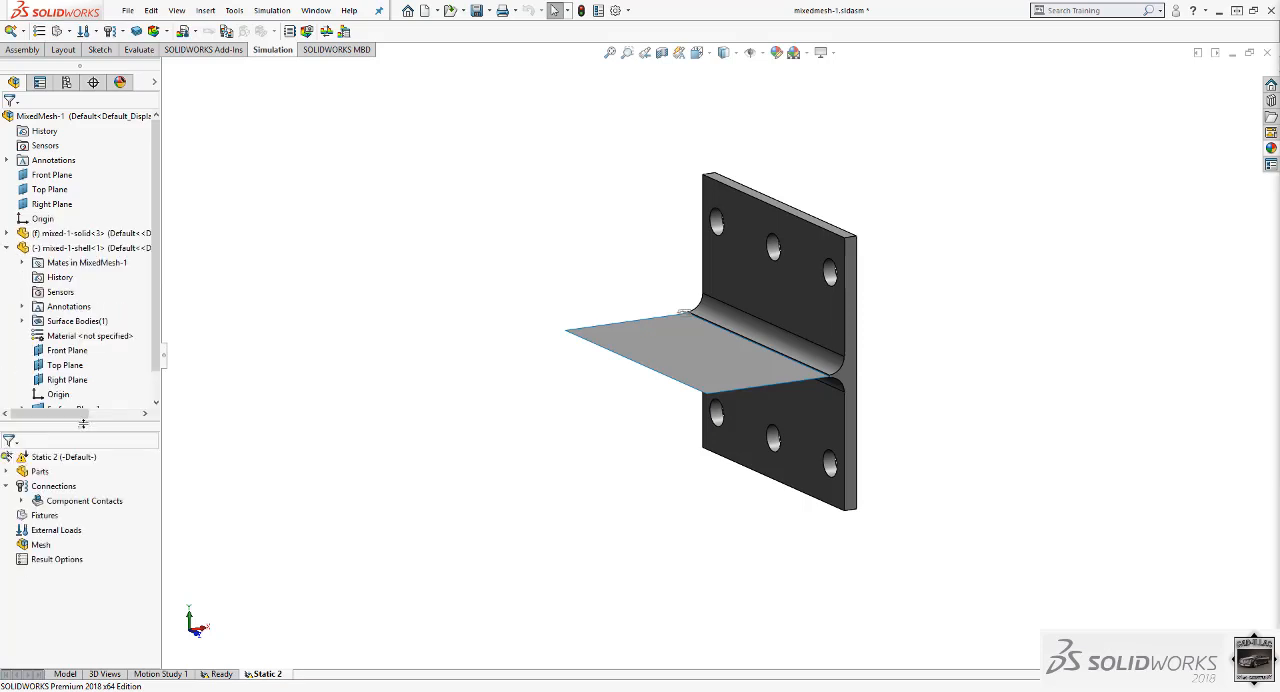
left_click(7, 247)
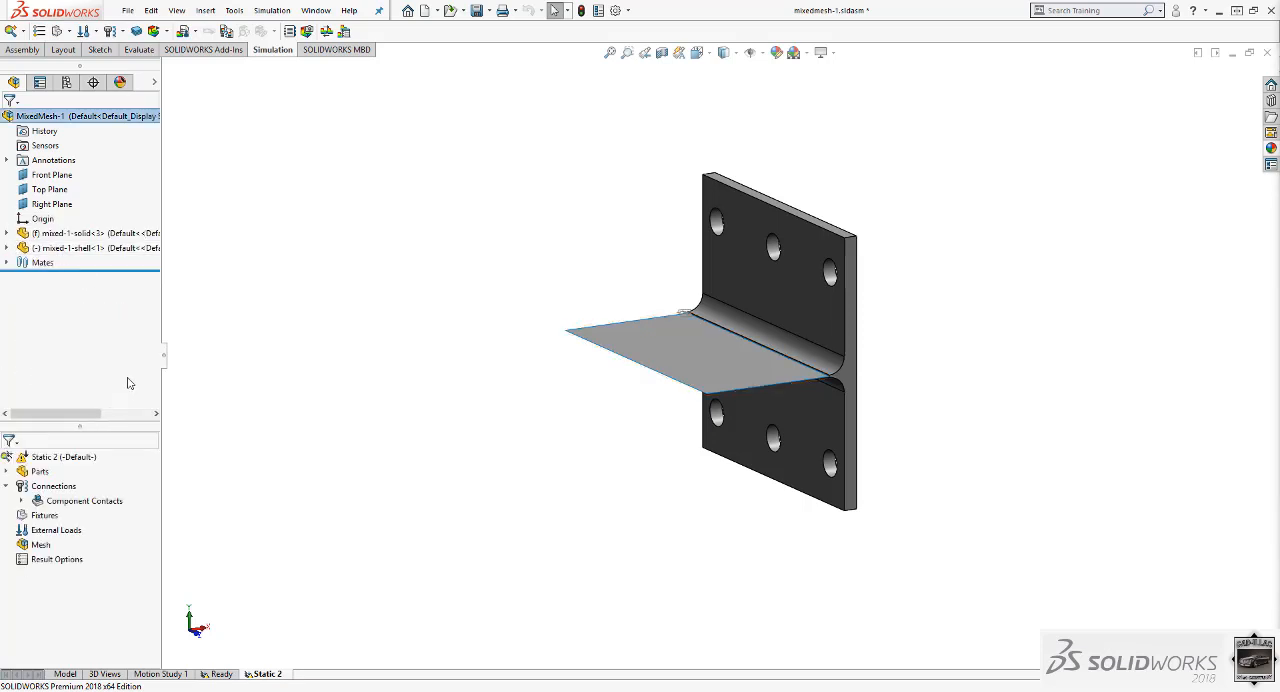
left_click(78, 455)
right_click(91, 457)
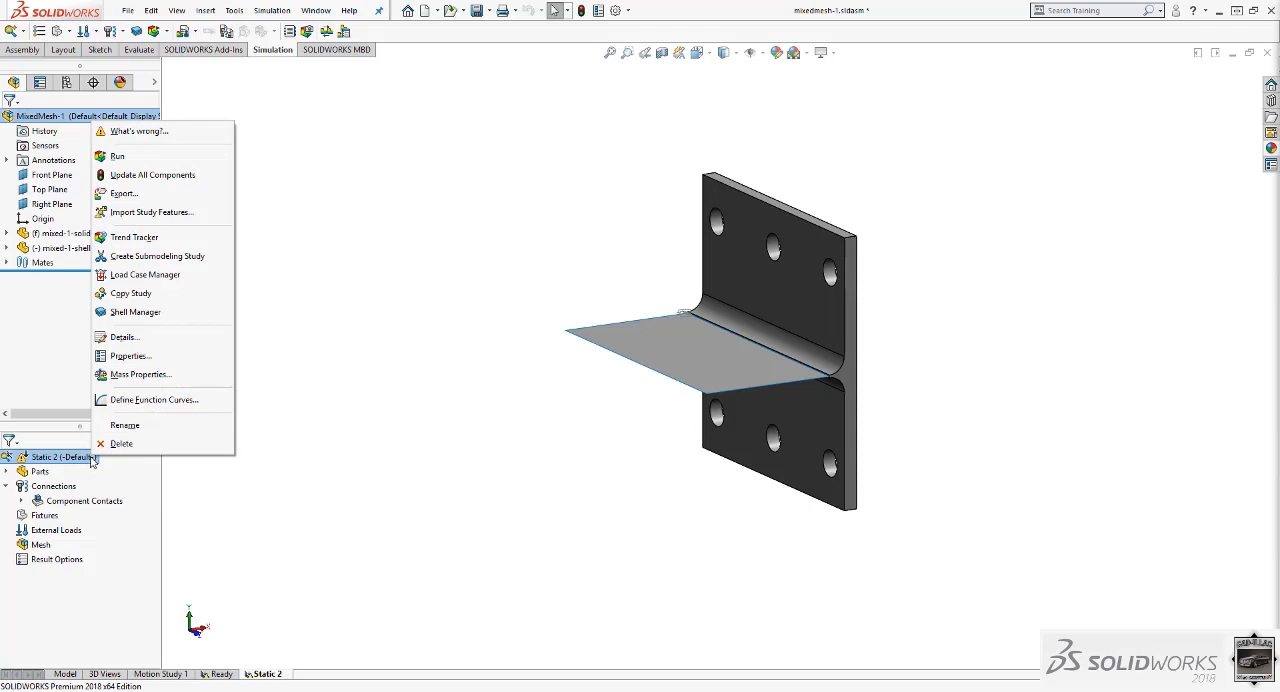
left_click(68, 334)
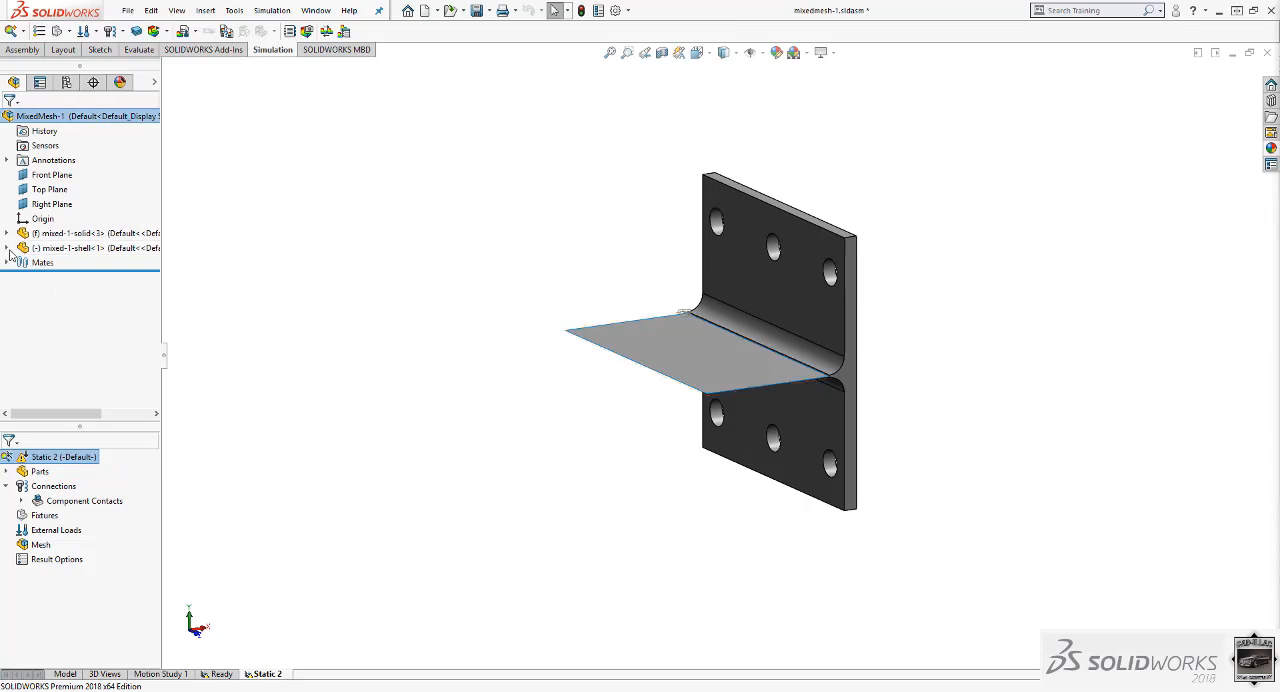
Examine the Extrude1 feature of the solid component and the Surface-Plane1 feature of the shell component.
left_click(9, 250)
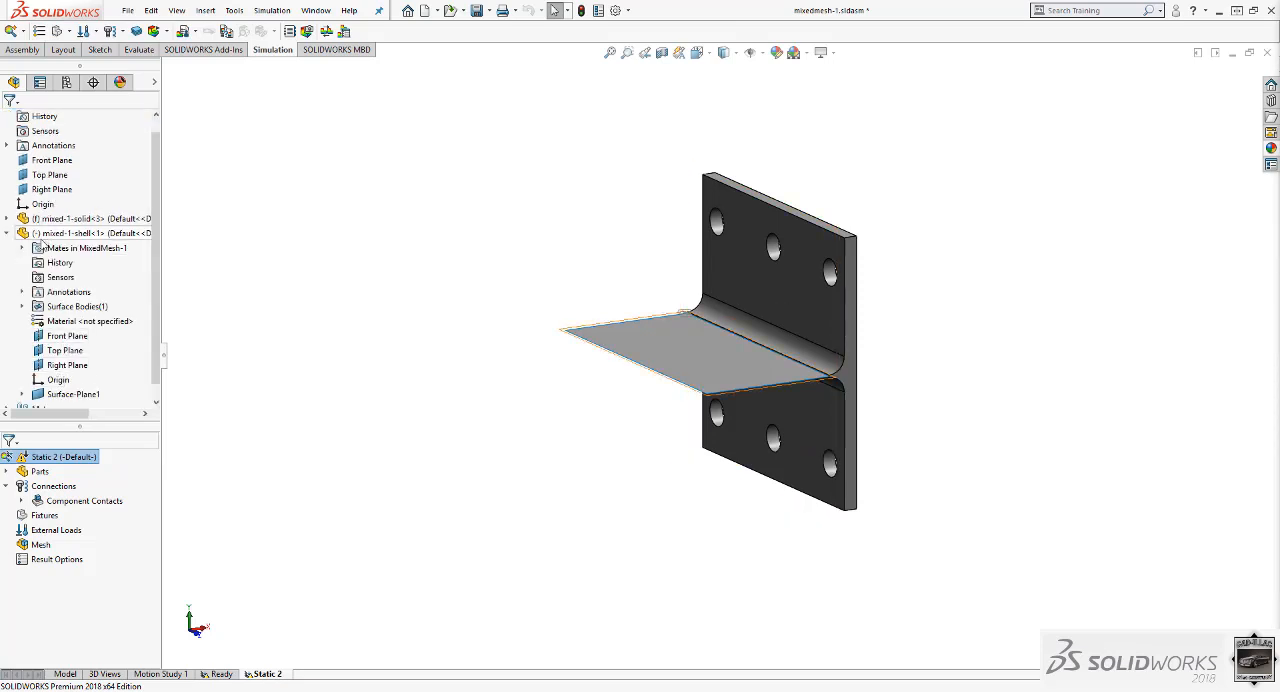
left_click(7, 218)
left_click(62, 350)
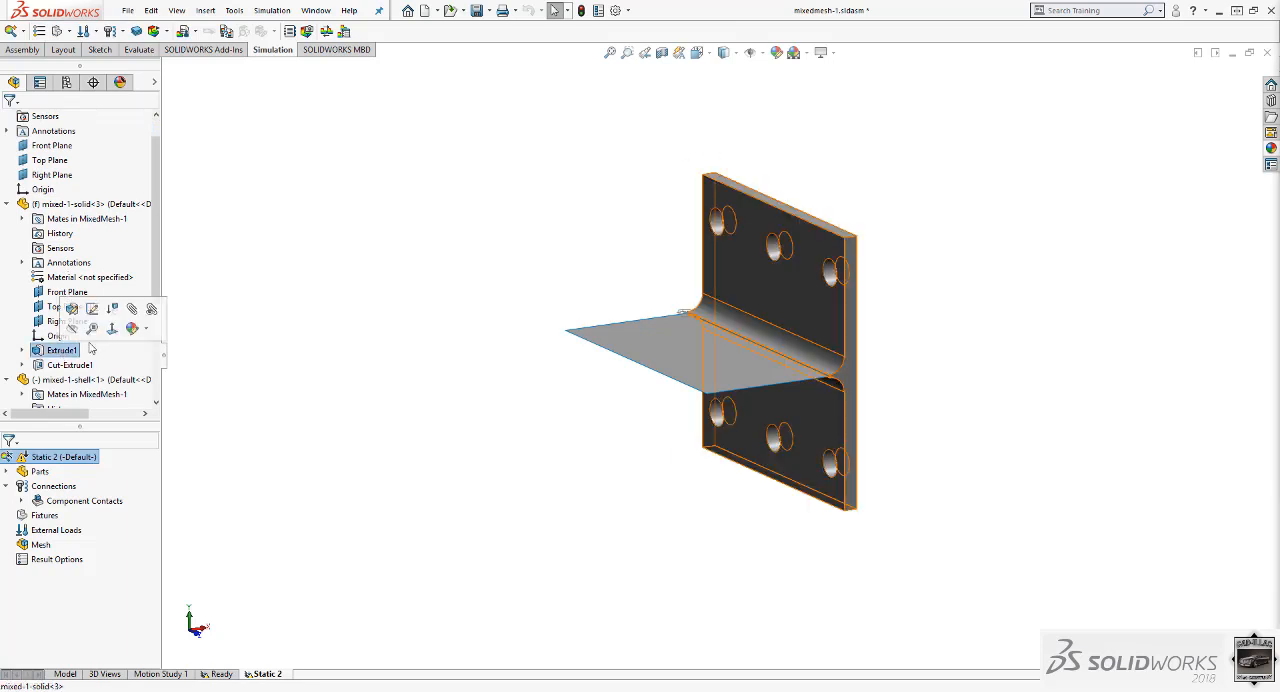
scroll(35, 340, "down", 1)
scroll(35, 340, "down", 1)
scroll(76, 383, "down", 1)
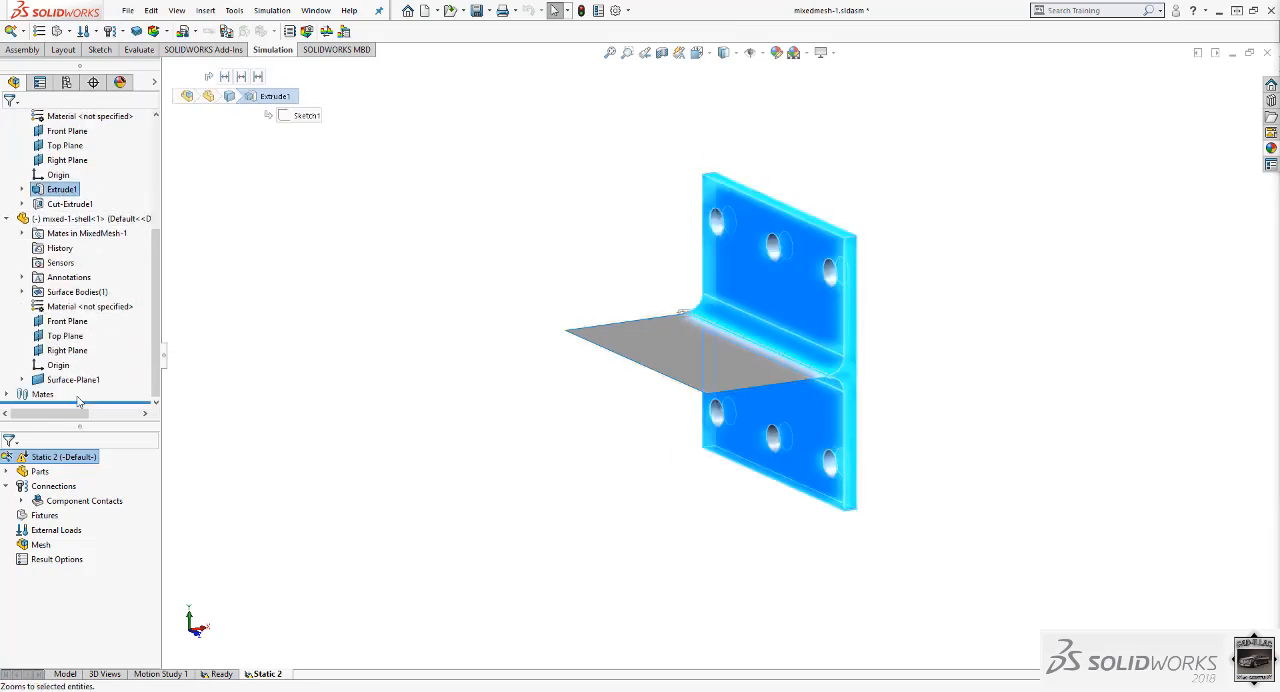
left_click(73, 380)
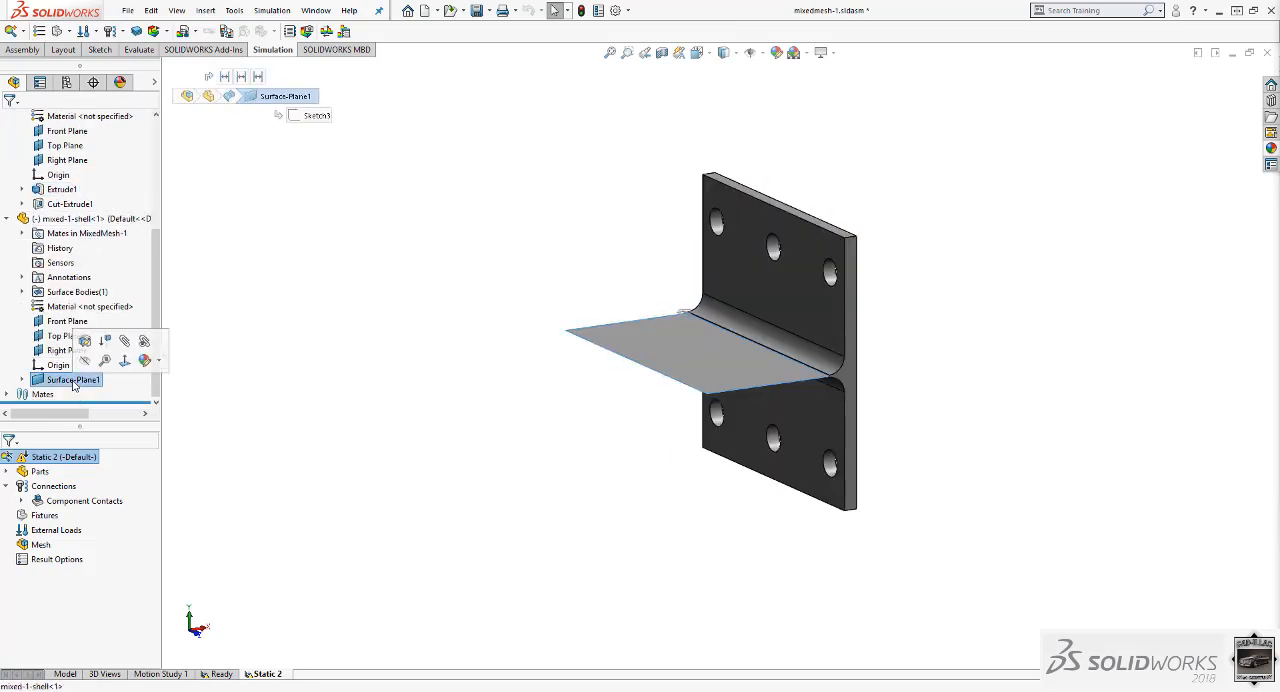
left_click(73, 381)
left_click(125, 390)
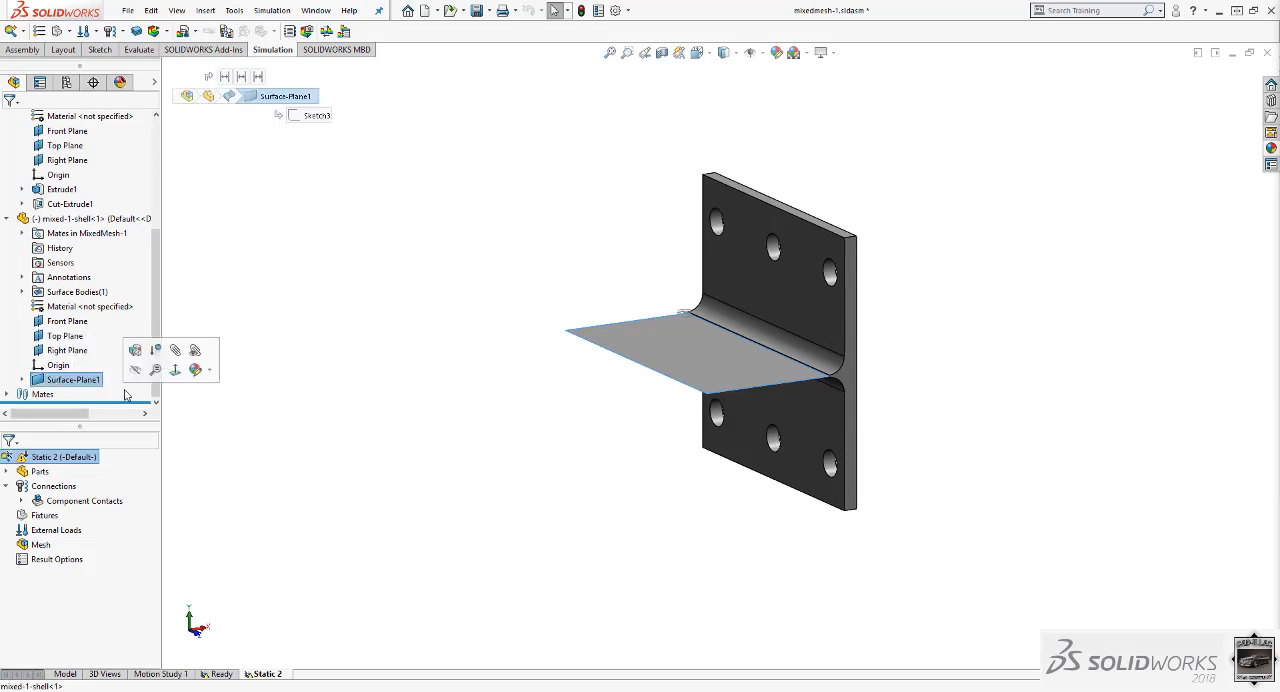
left_click(6, 219)
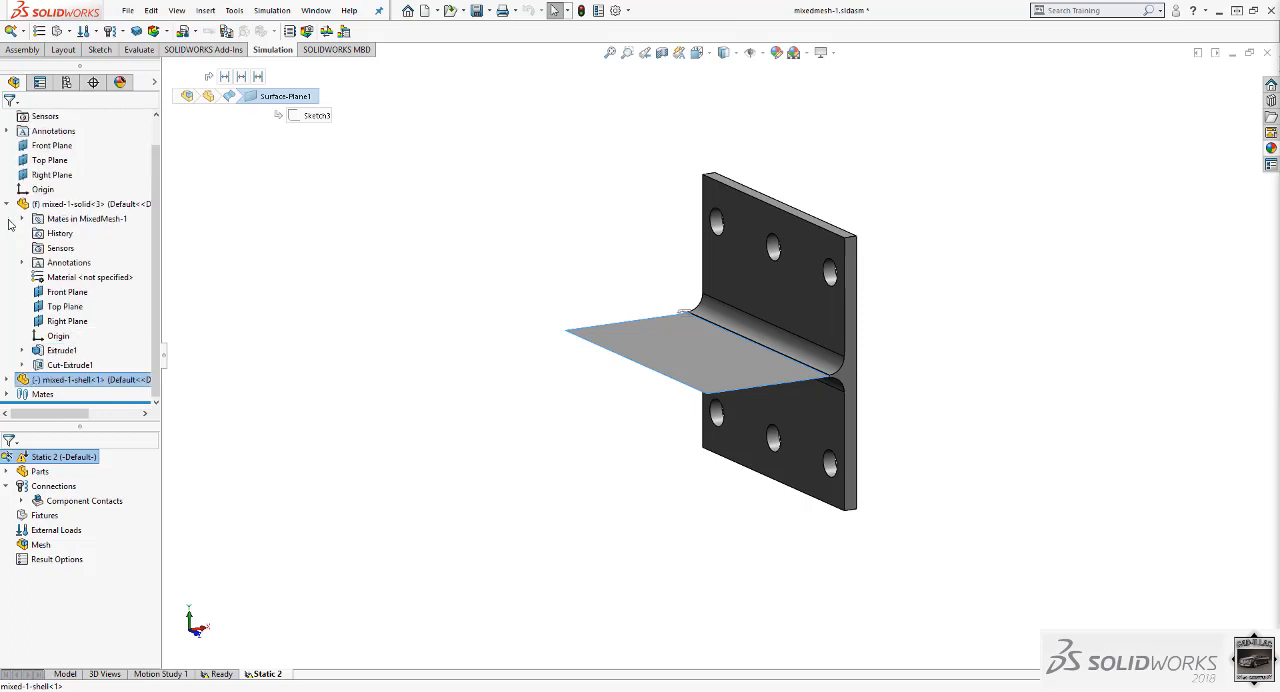
left_click(7, 204)
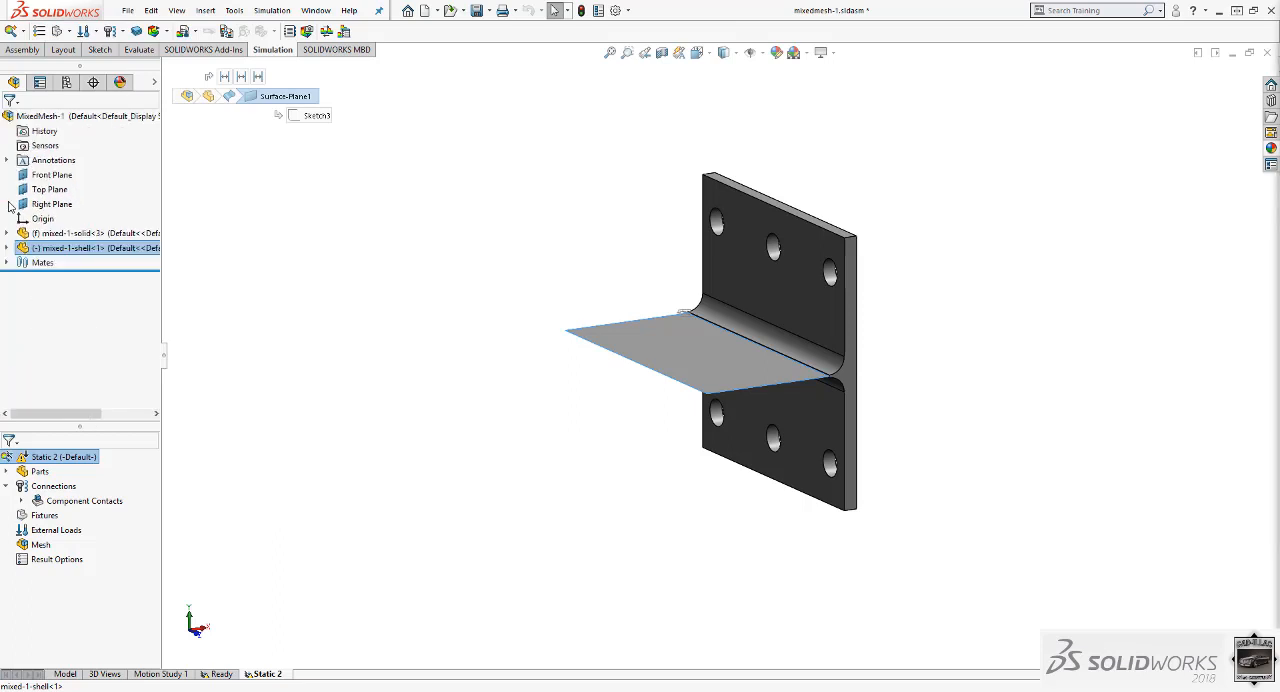
left_click(75, 117)
right_click(75, 117)
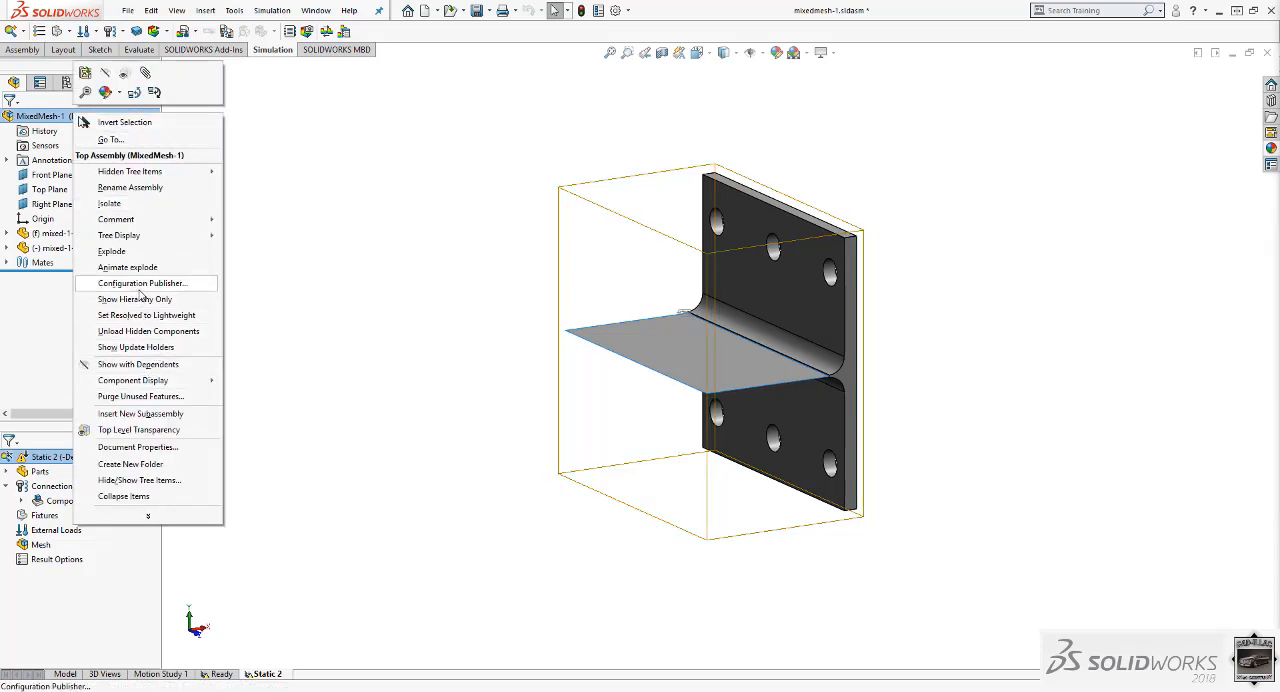
mouse_move(148, 516)
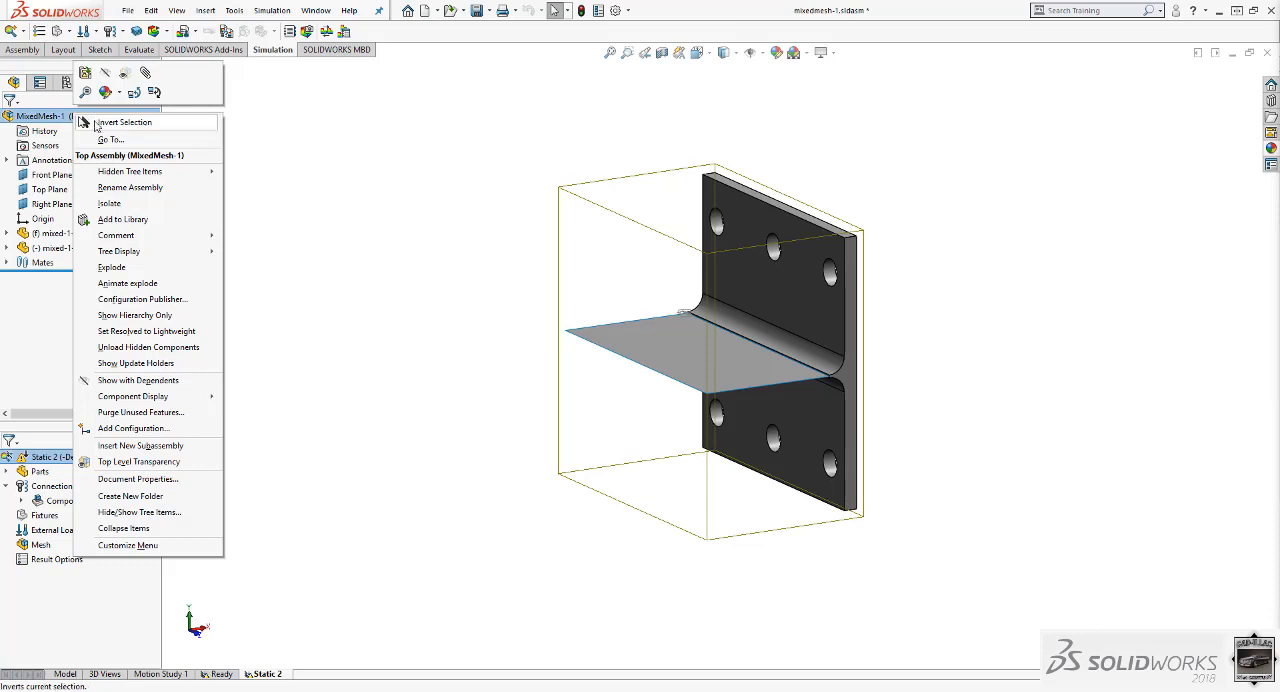
left_click(113, 631)
left_click(7, 472)
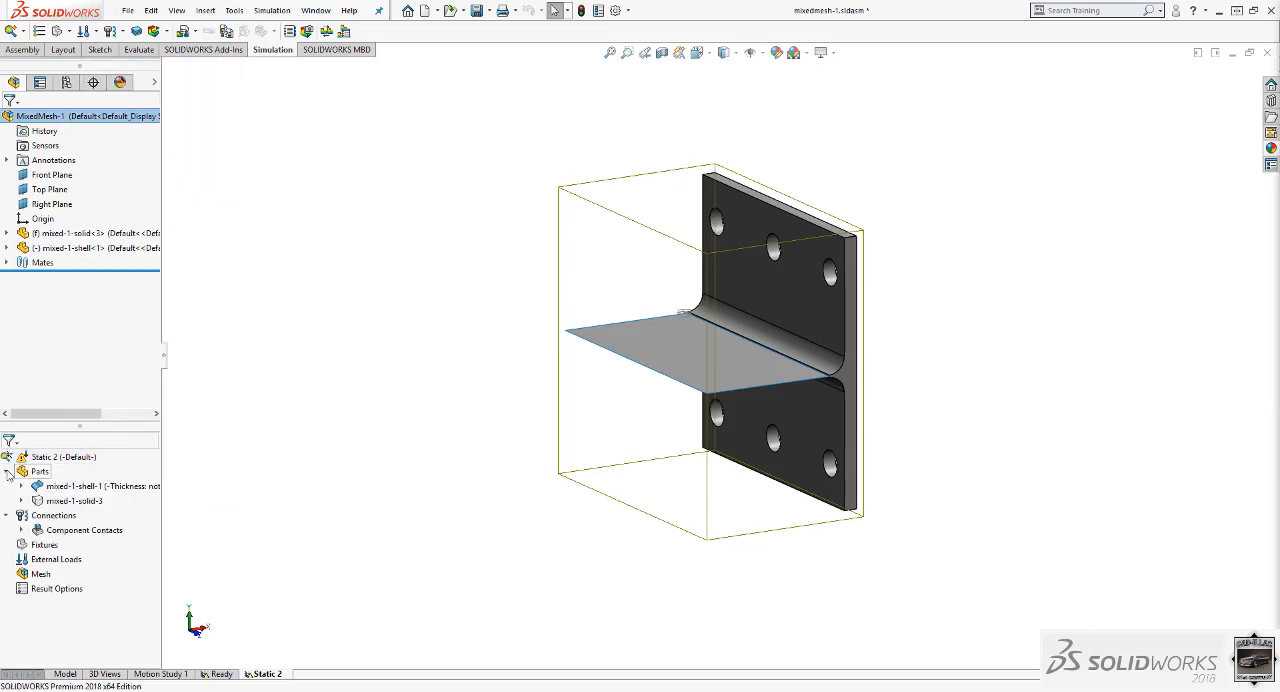
left_click(7, 472)
Set the static study's solver to Direct sparse solver in the study properties.
right_click(63, 456)
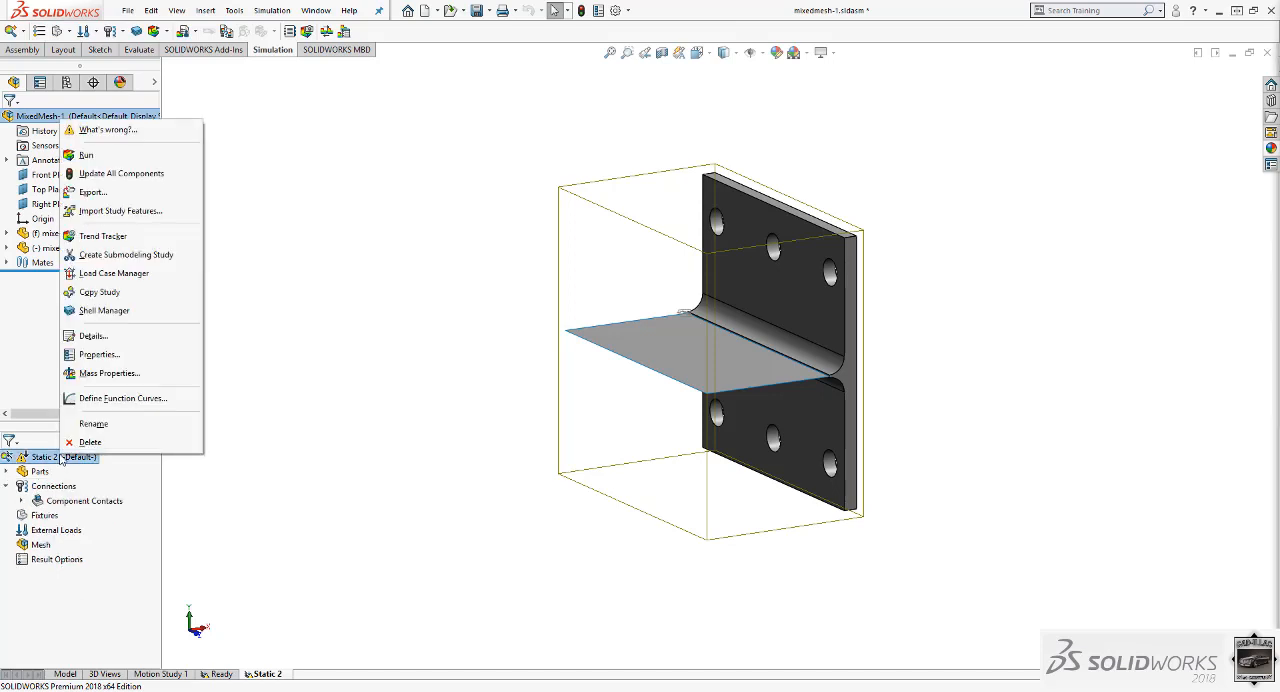
left_click(100, 355)
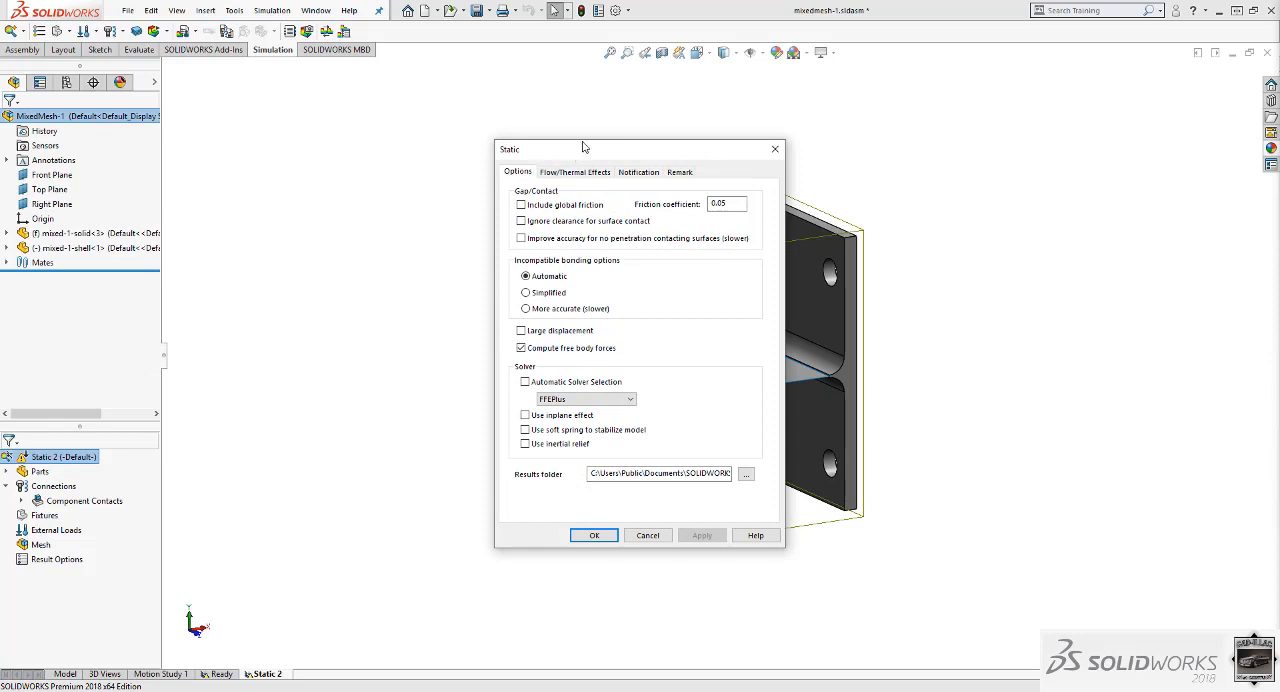
left_click_drag(578, 150, 305, 149)
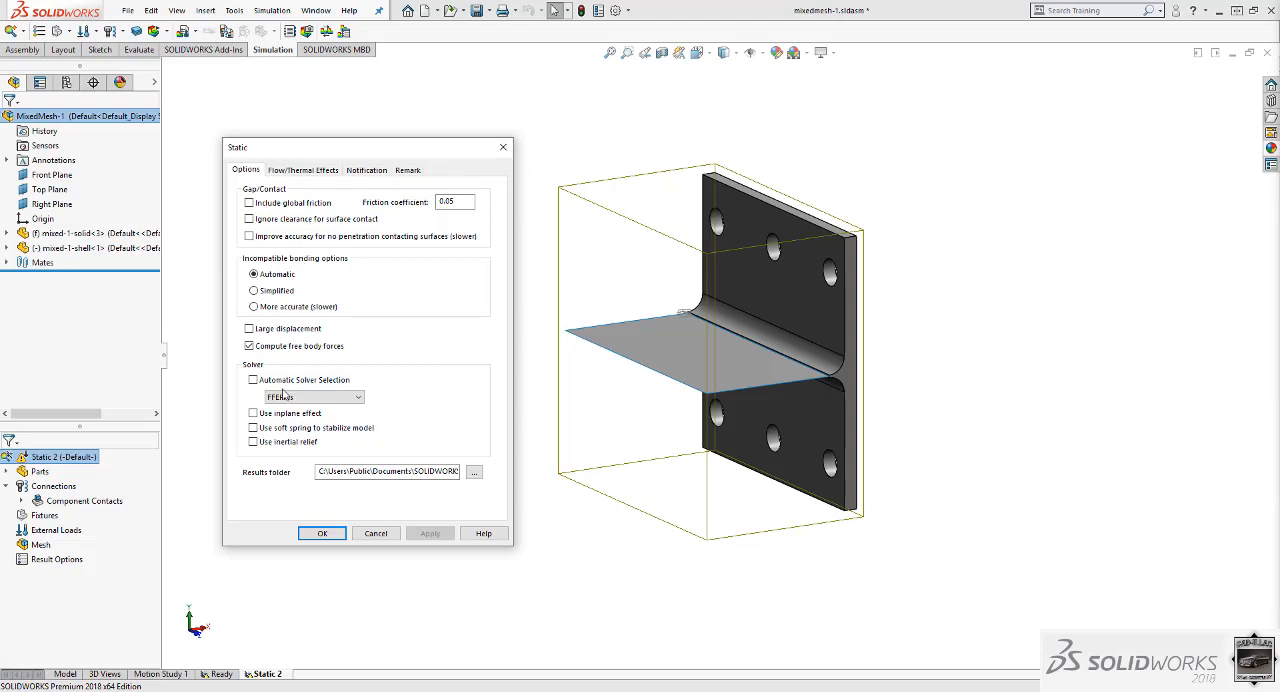
left_click(318, 399)
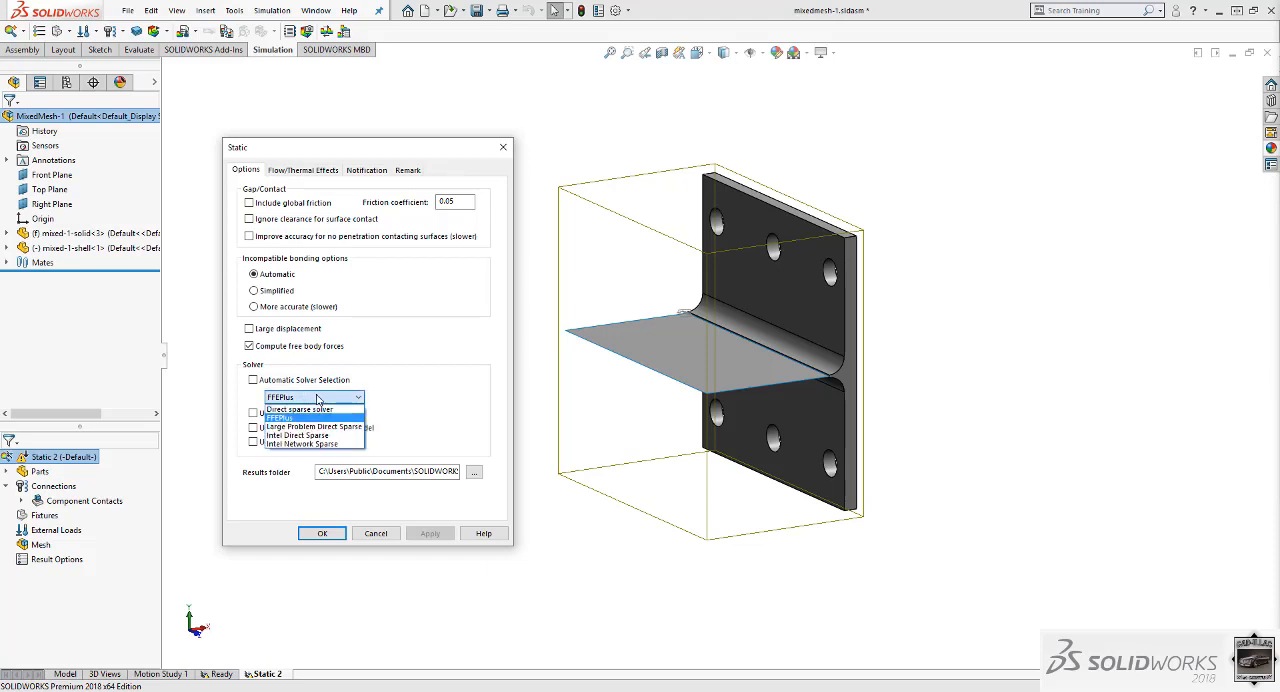
left_click(316, 409)
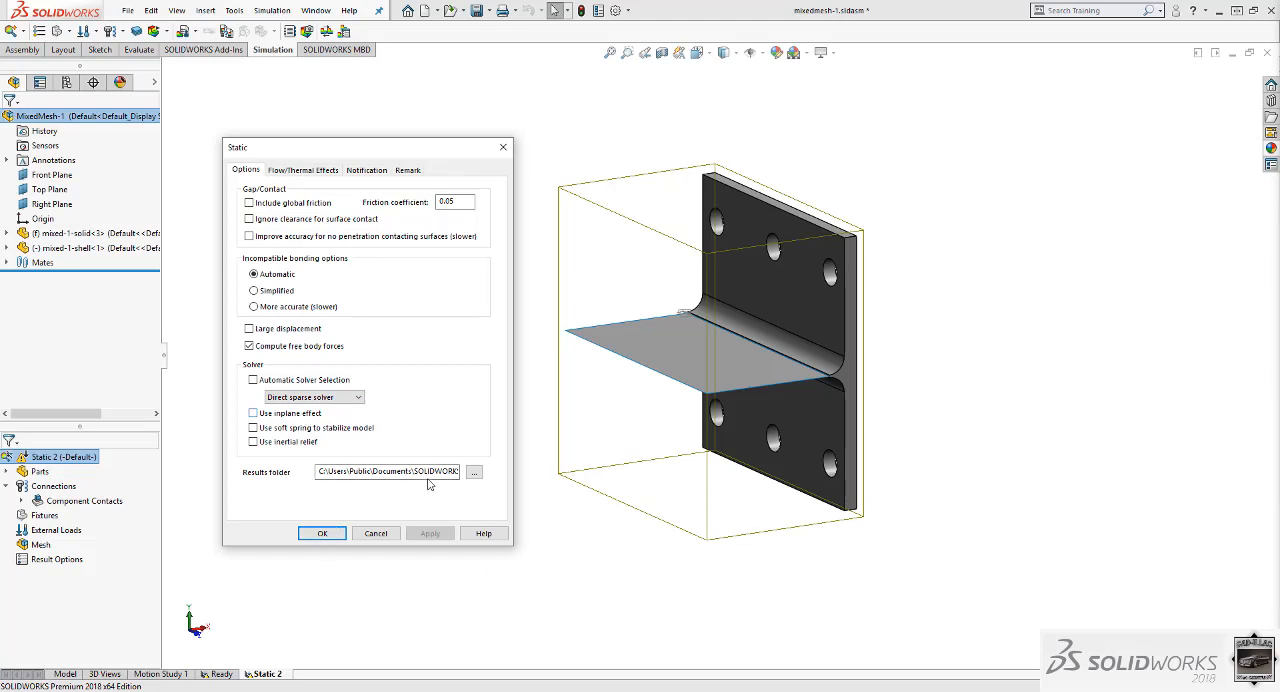
left_click(322, 533)
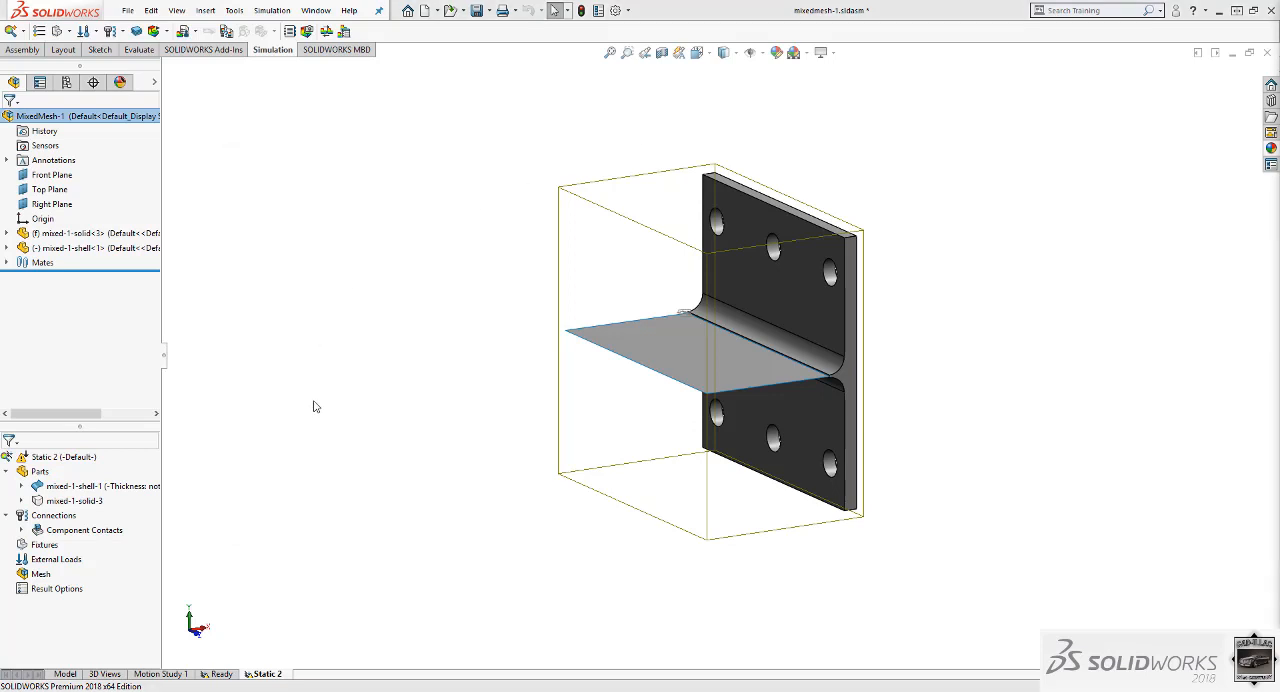
Define the mixed-1-shell part as a thin shell 5 mm thick, with full preview on.
left_click(83, 486)
right_click(83, 486)
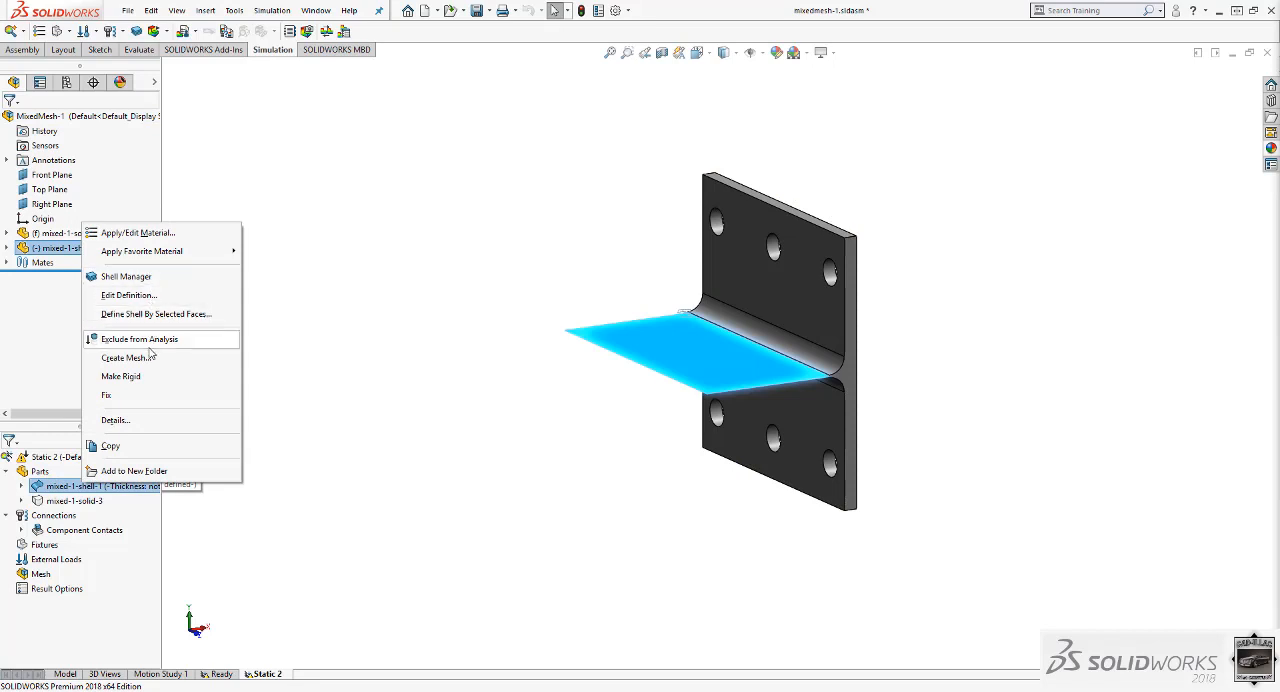
left_click(128, 295)
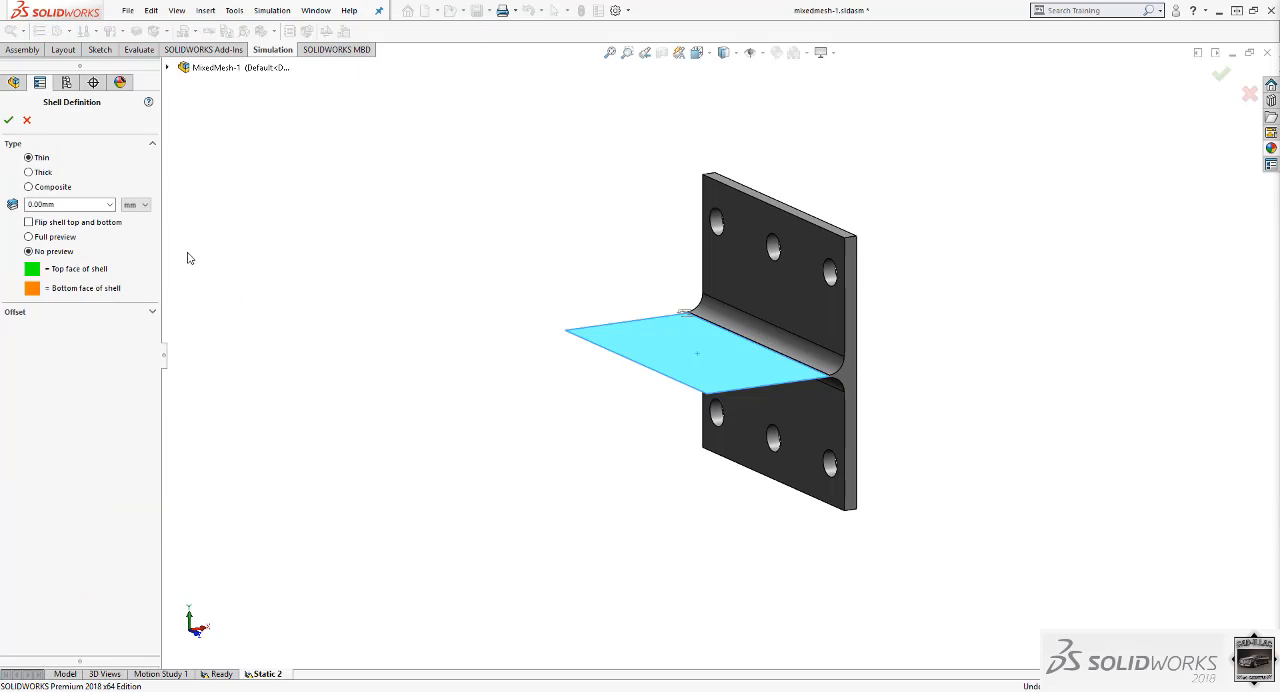
double_click(69, 203)
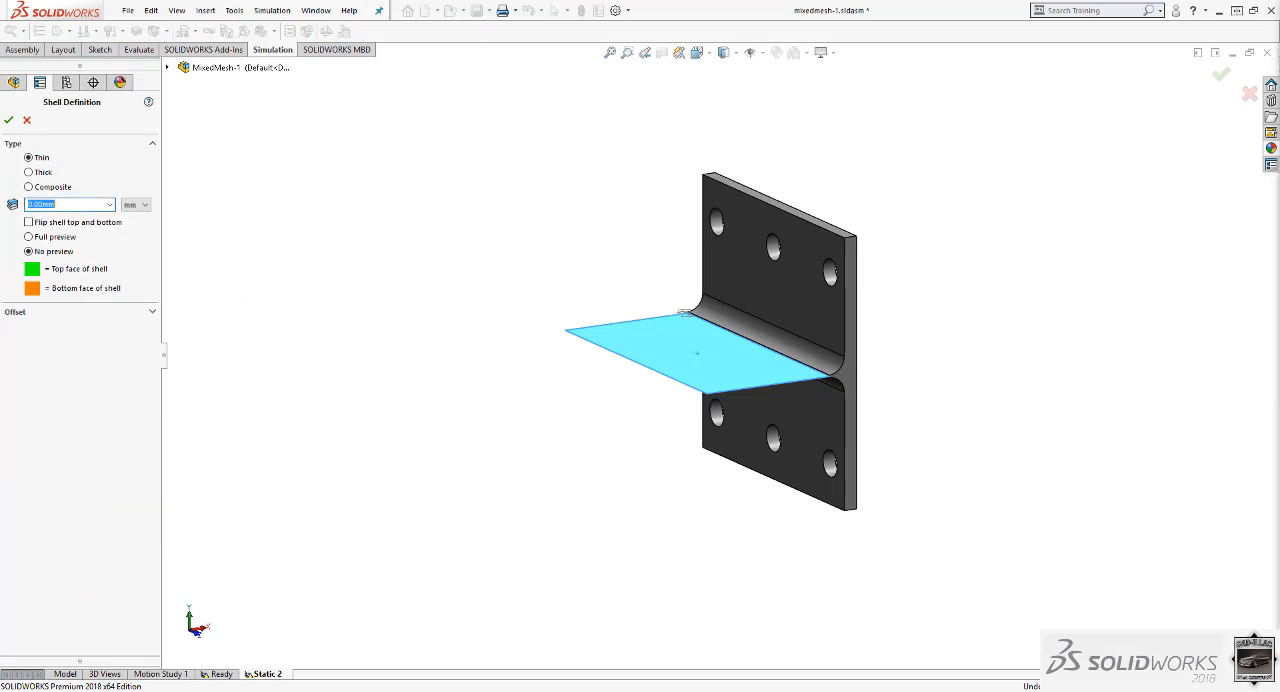
type("5")
left_click(33, 238)
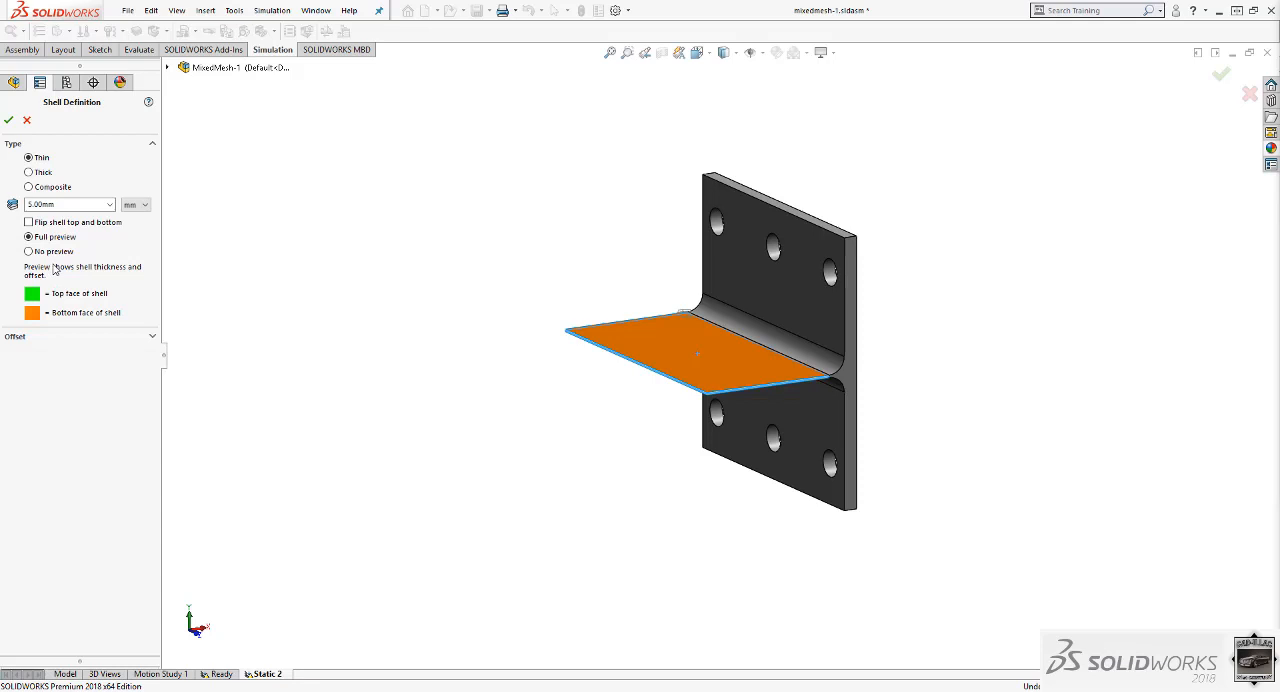
left_click(29, 158)
left_click(10, 121)
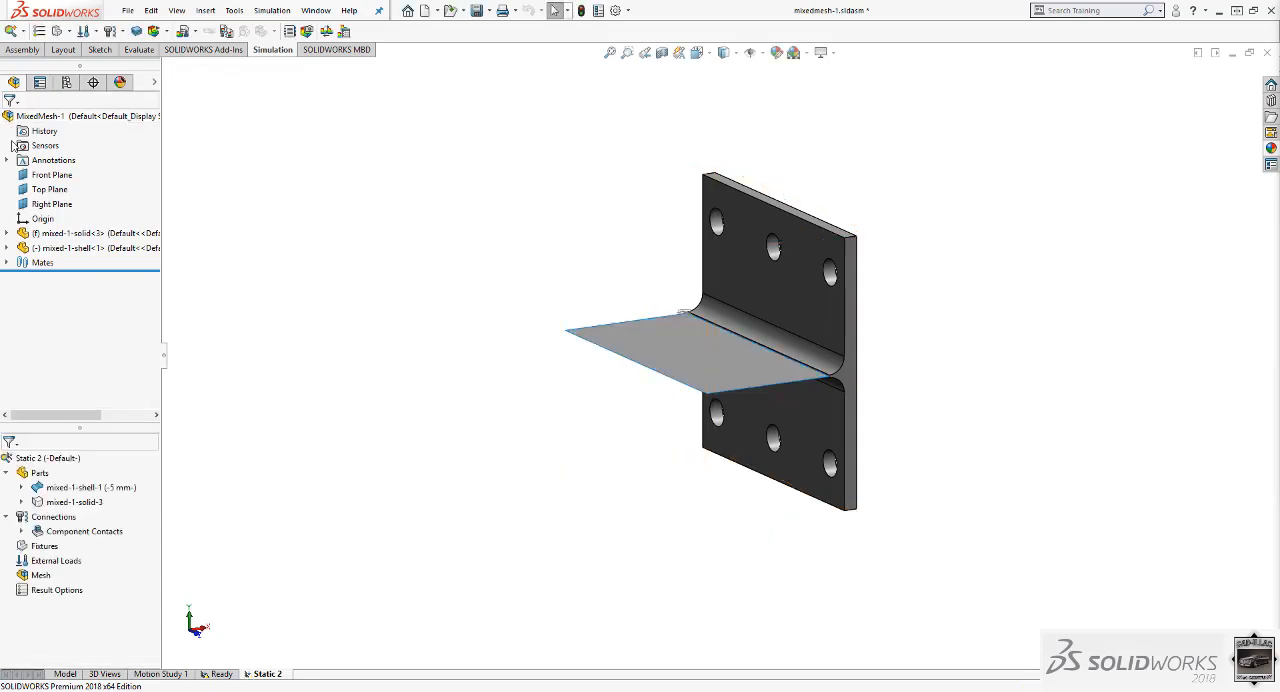
Apply the Ductile Iron material from the Iron category to the mixed-1-shell part.
left_click(78, 488)
right_click(78, 488)
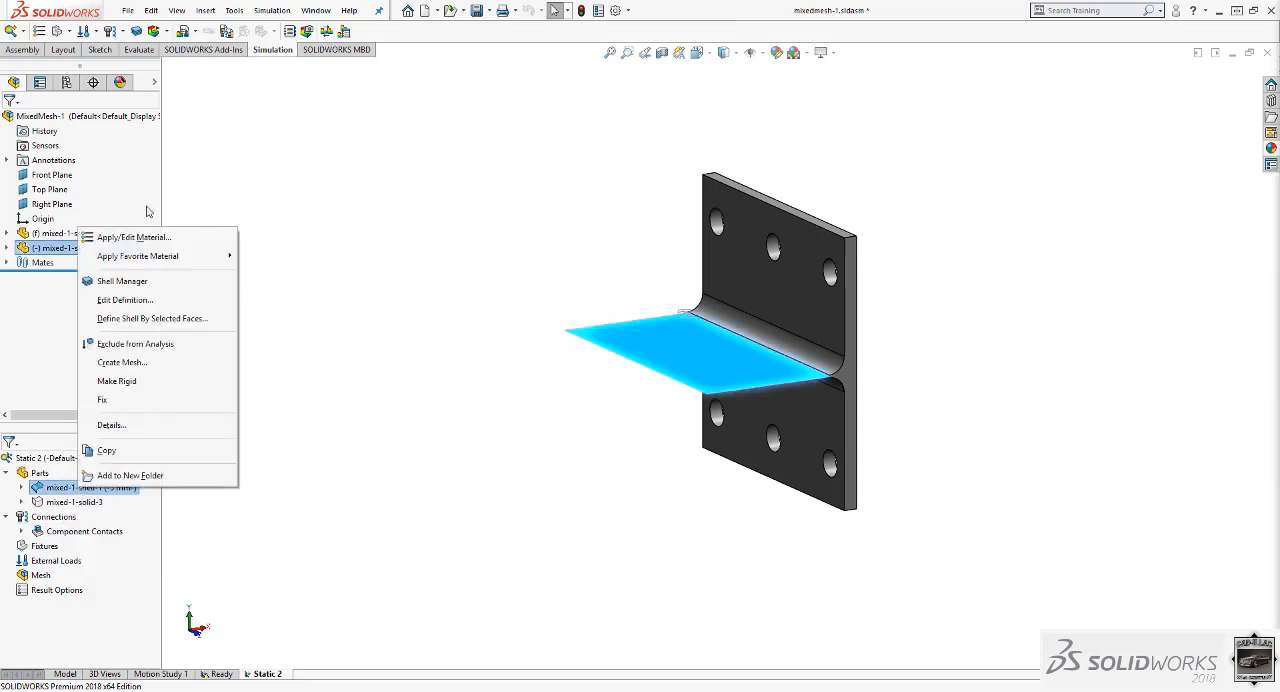
left_click(140, 244)
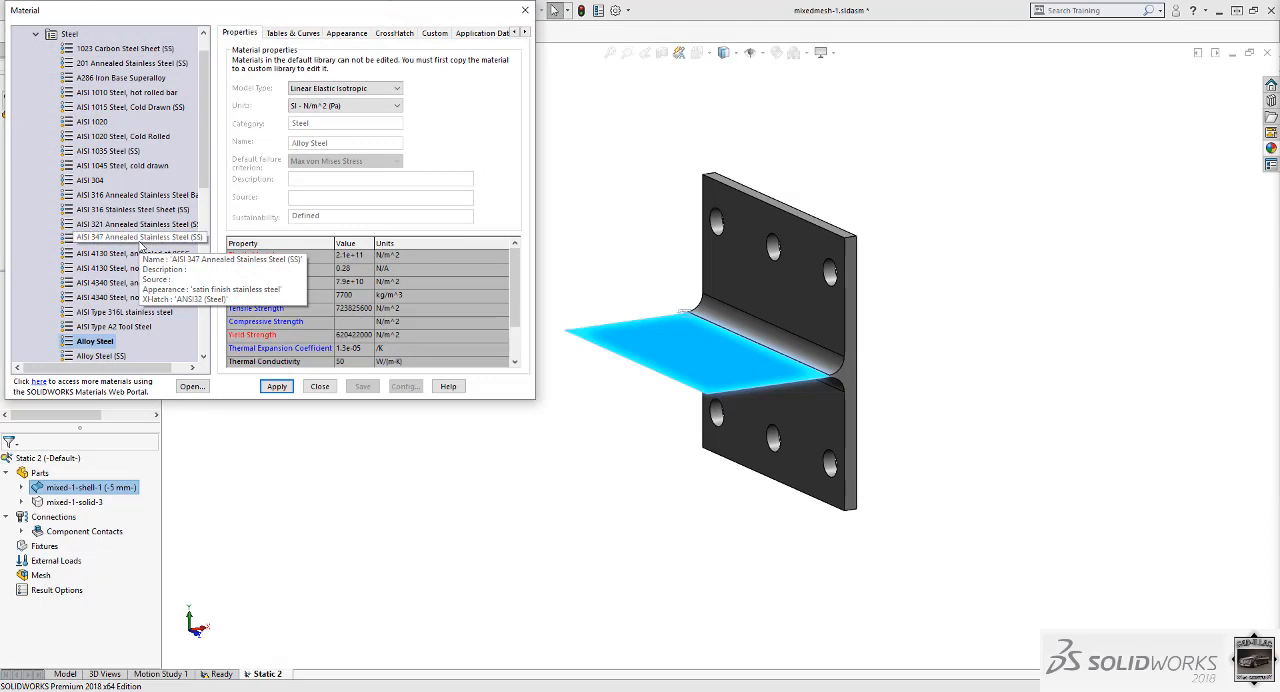
left_click(35, 34)
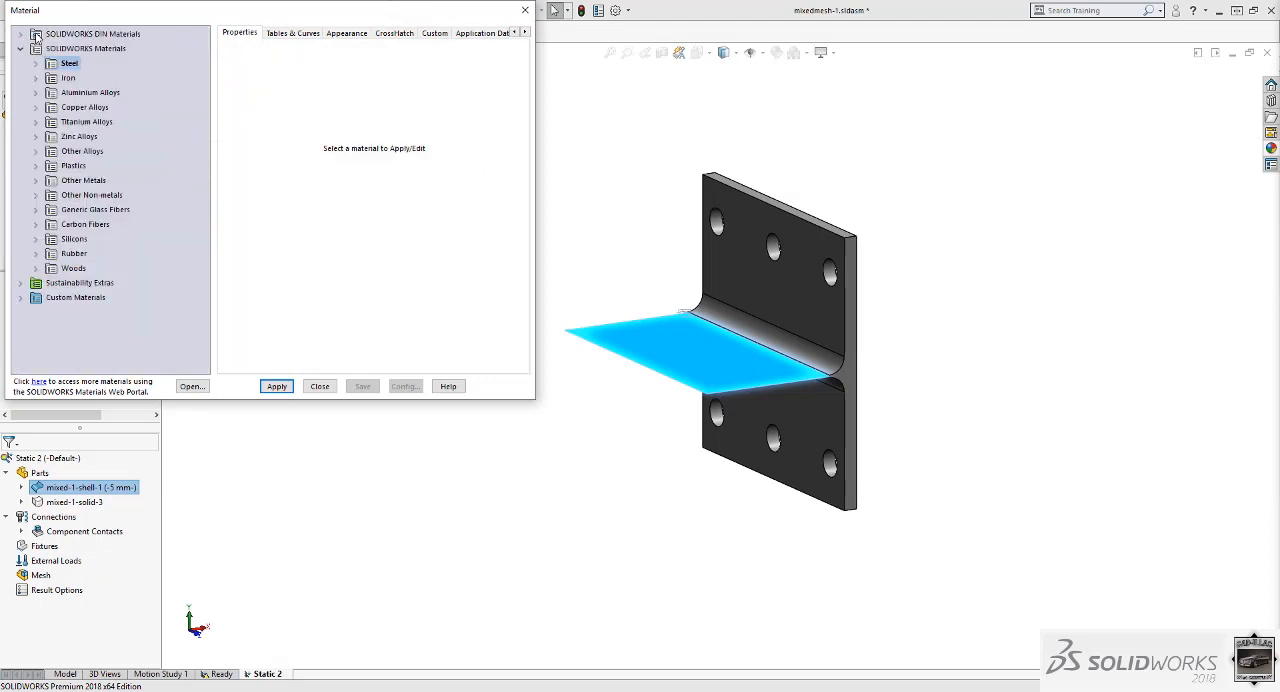
left_click(36, 78)
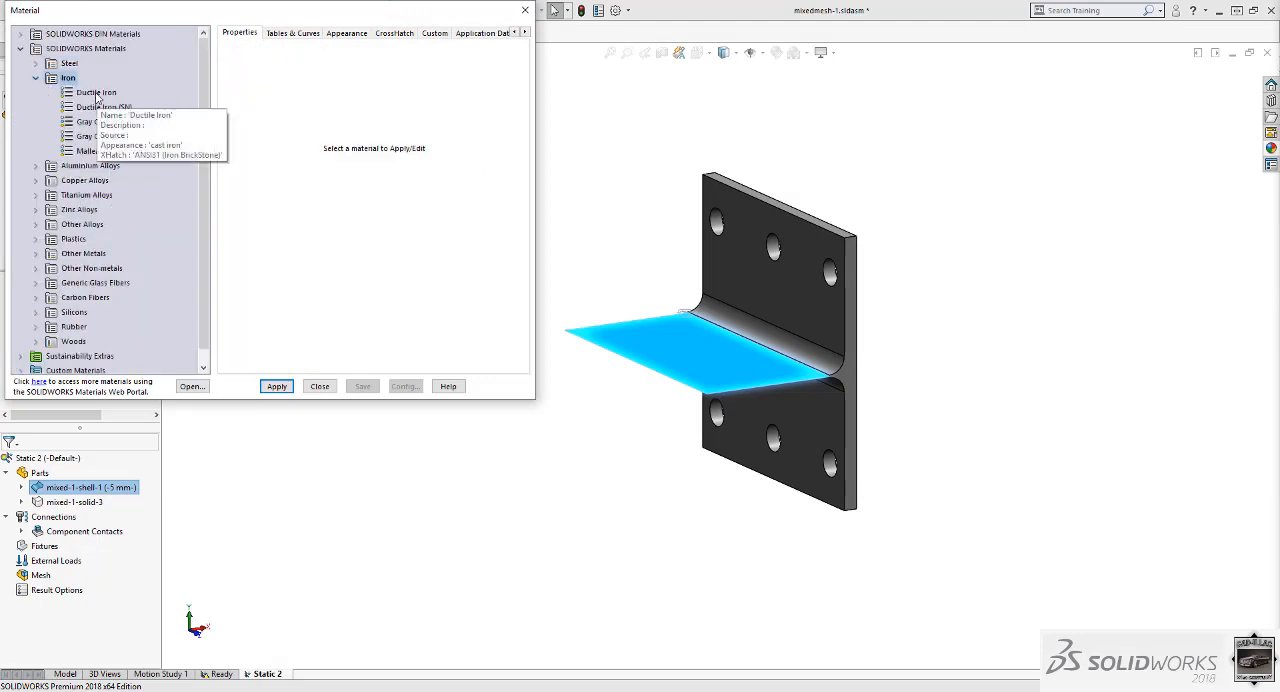
left_click(96, 93)
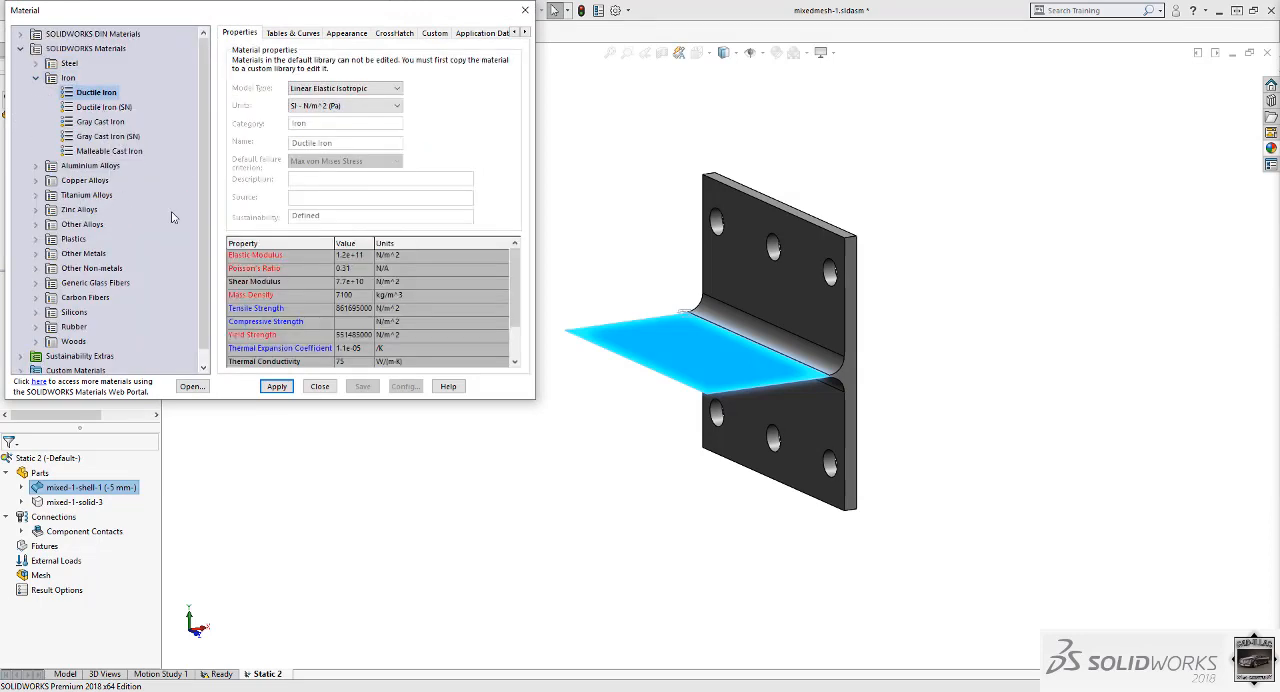
left_click(276, 386)
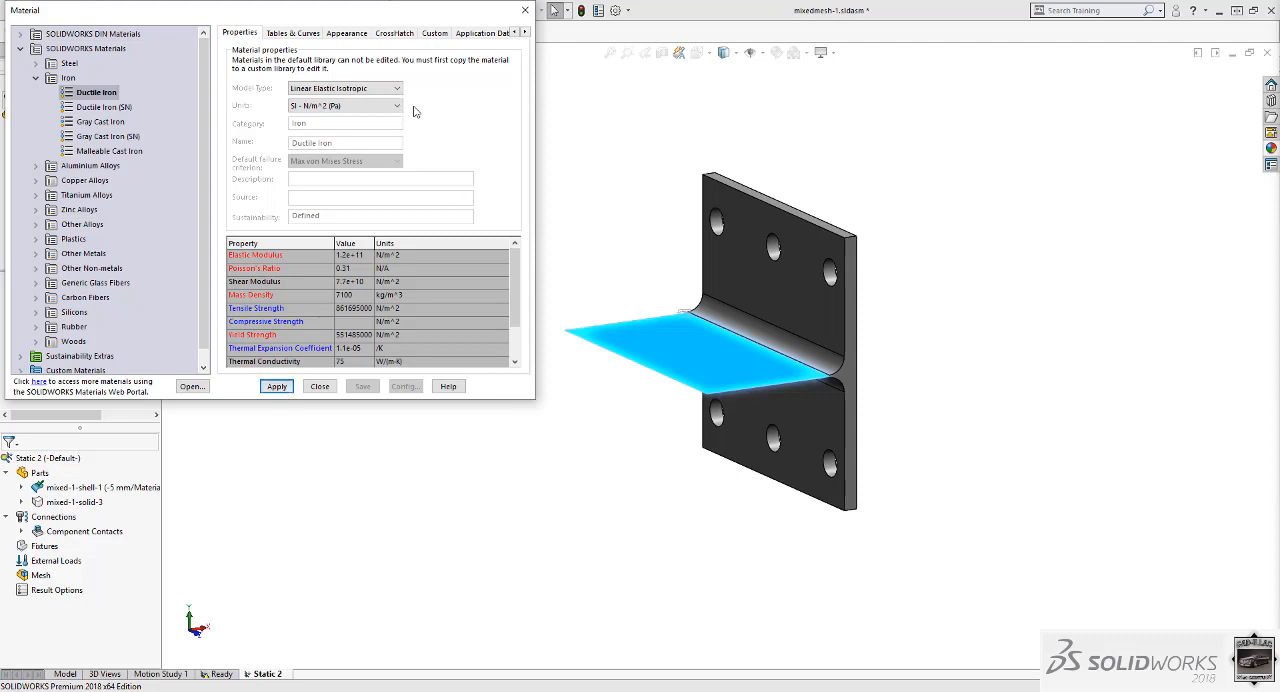
left_click_drag(467, 17, 475, 55)
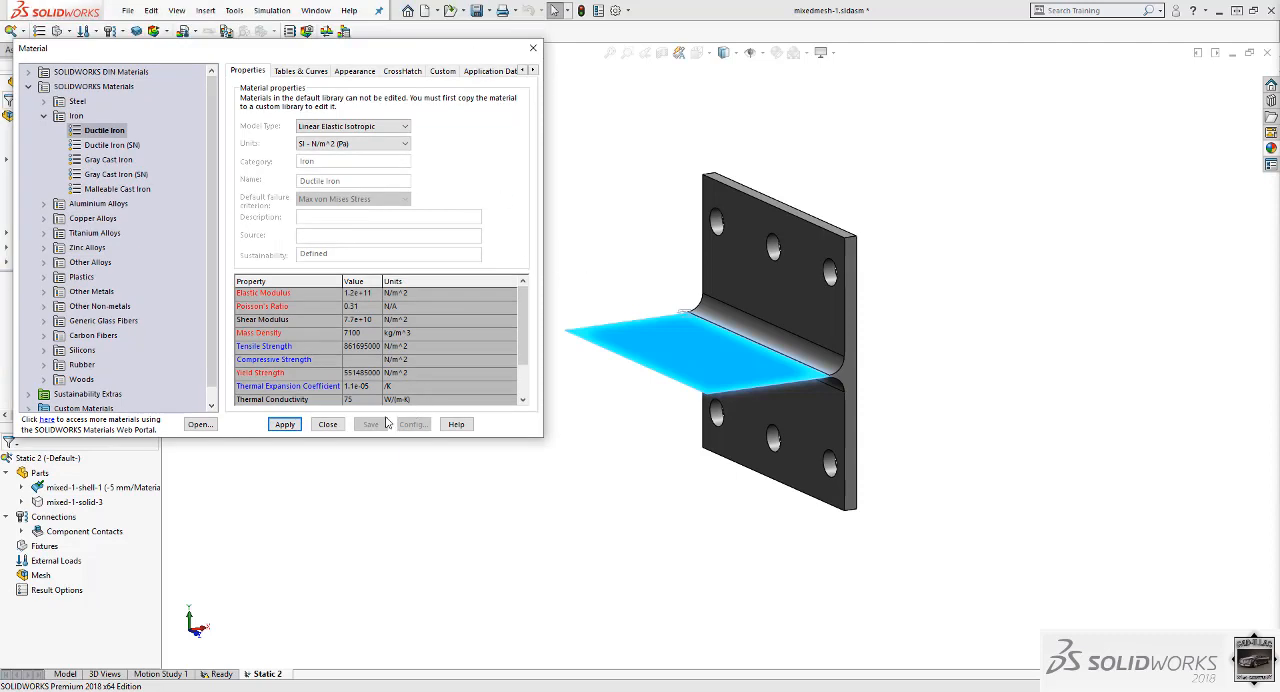
left_click(285, 424)
left_click(110, 132)
left_click(287, 425)
left_click(329, 424)
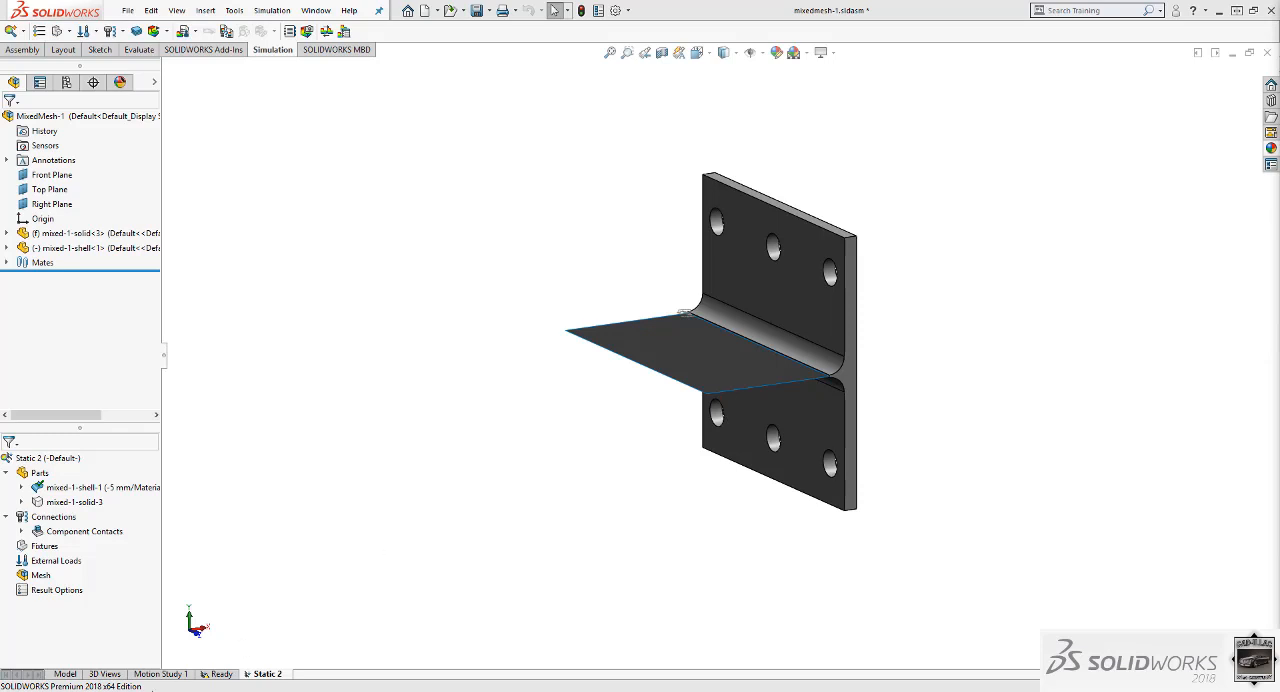
Check the setup of the Ready study, return to Static 2 and enlarge its study tree area.
left_click(220, 675)
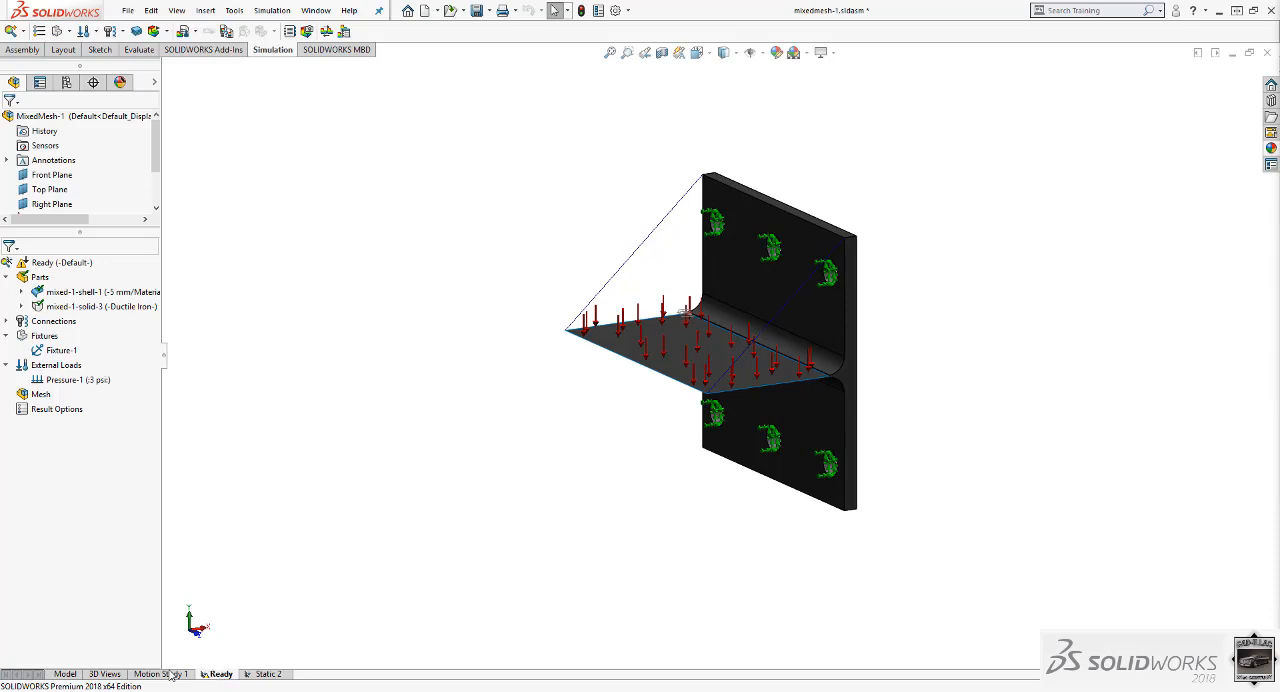
left_click(256, 675)
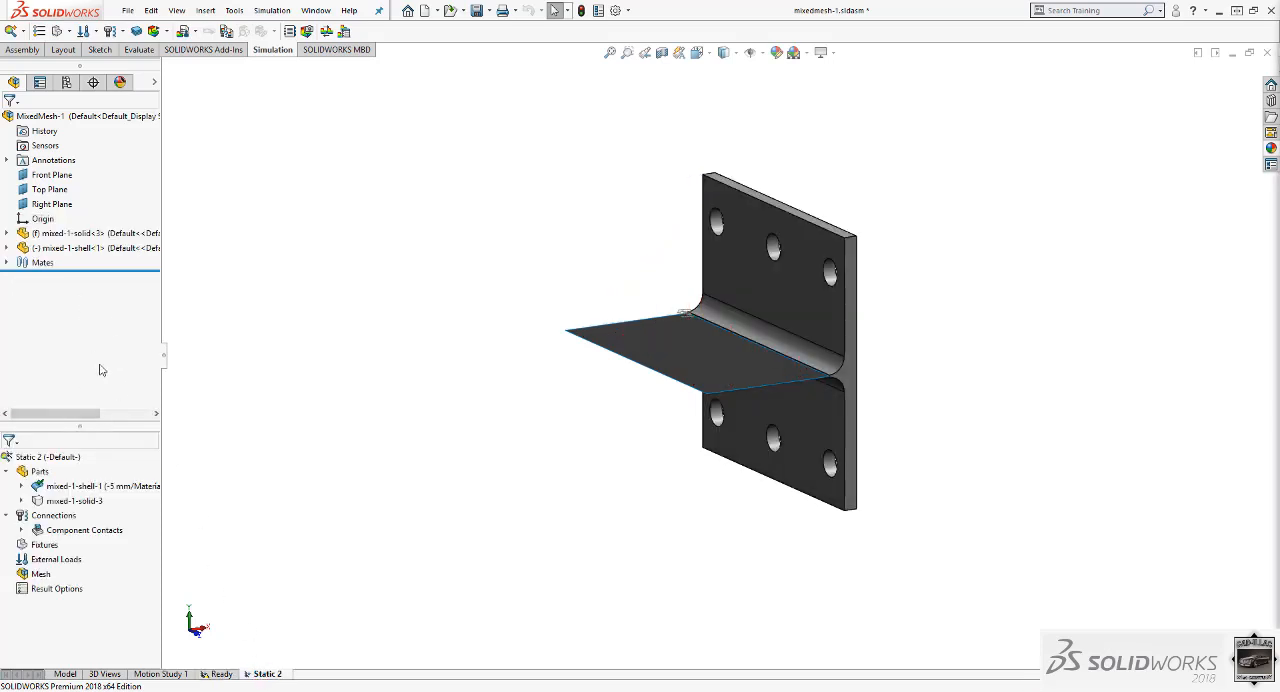
left_click_drag(106, 428, 103, 313)
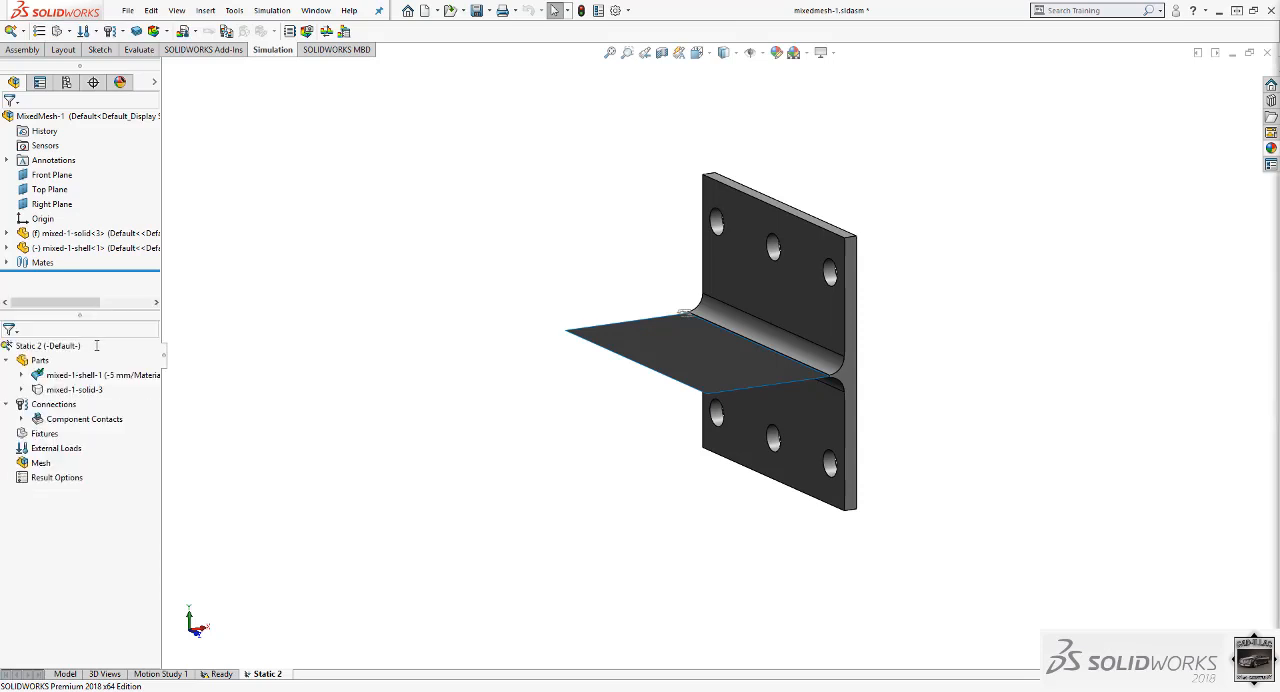
Apply a 3 psi pressure normal to the face of the shell plate.
right_click(55, 448)
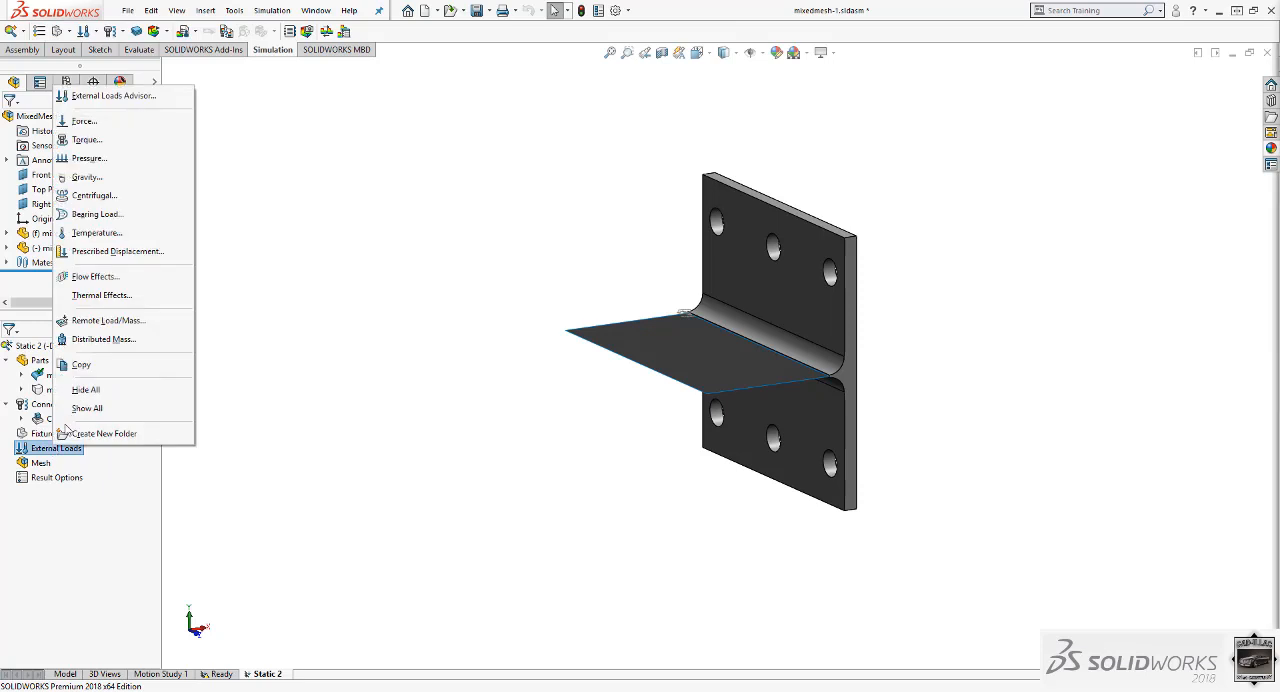
left_click(88, 158)
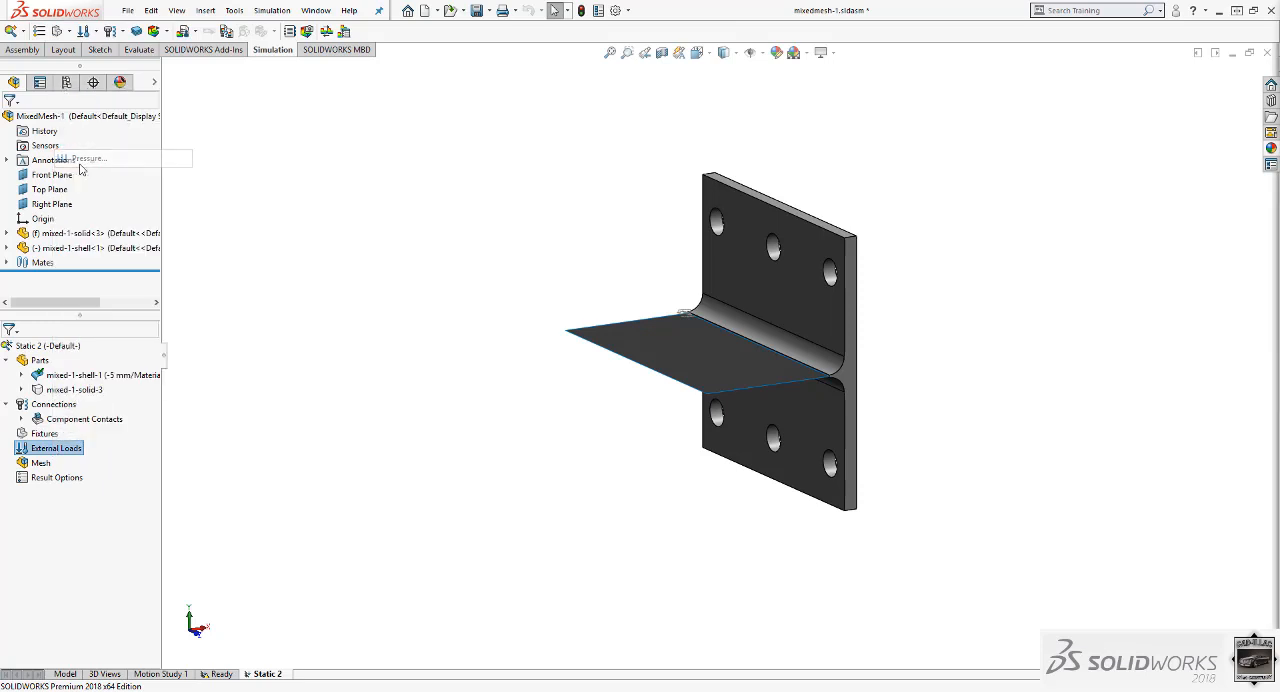
left_click(650, 355)
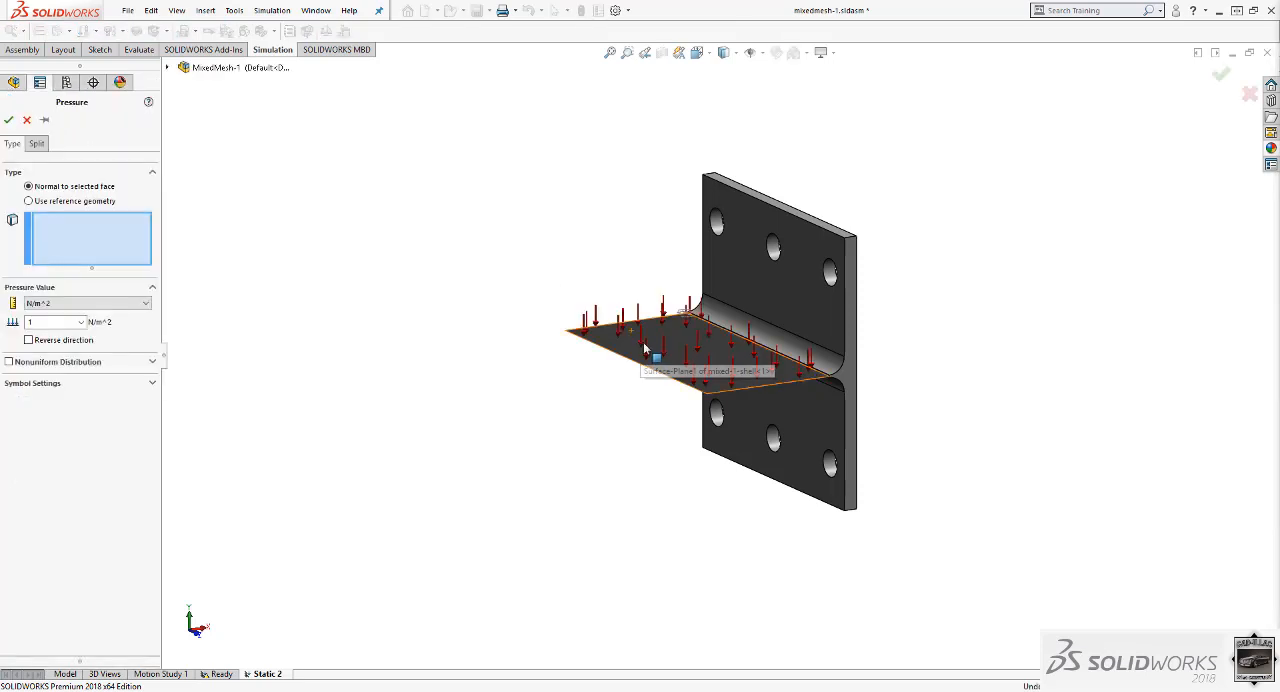
left_click(92, 304)
left_click(62, 324)
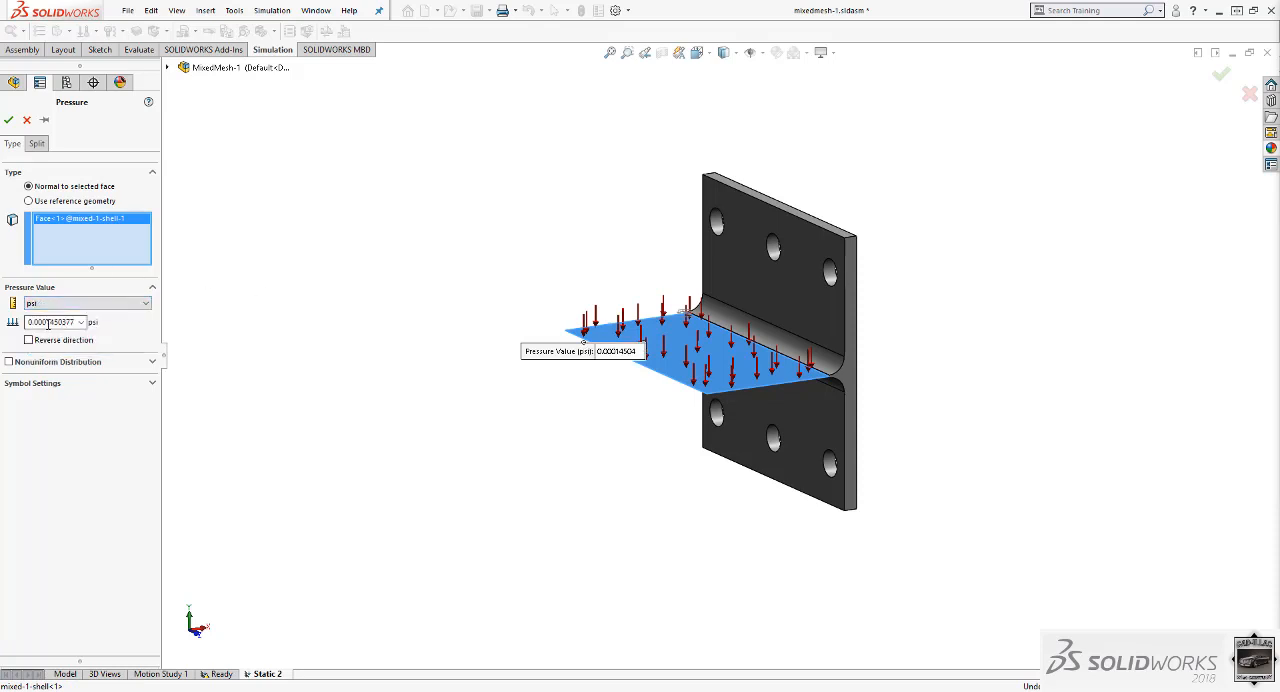
double_click(60, 322)
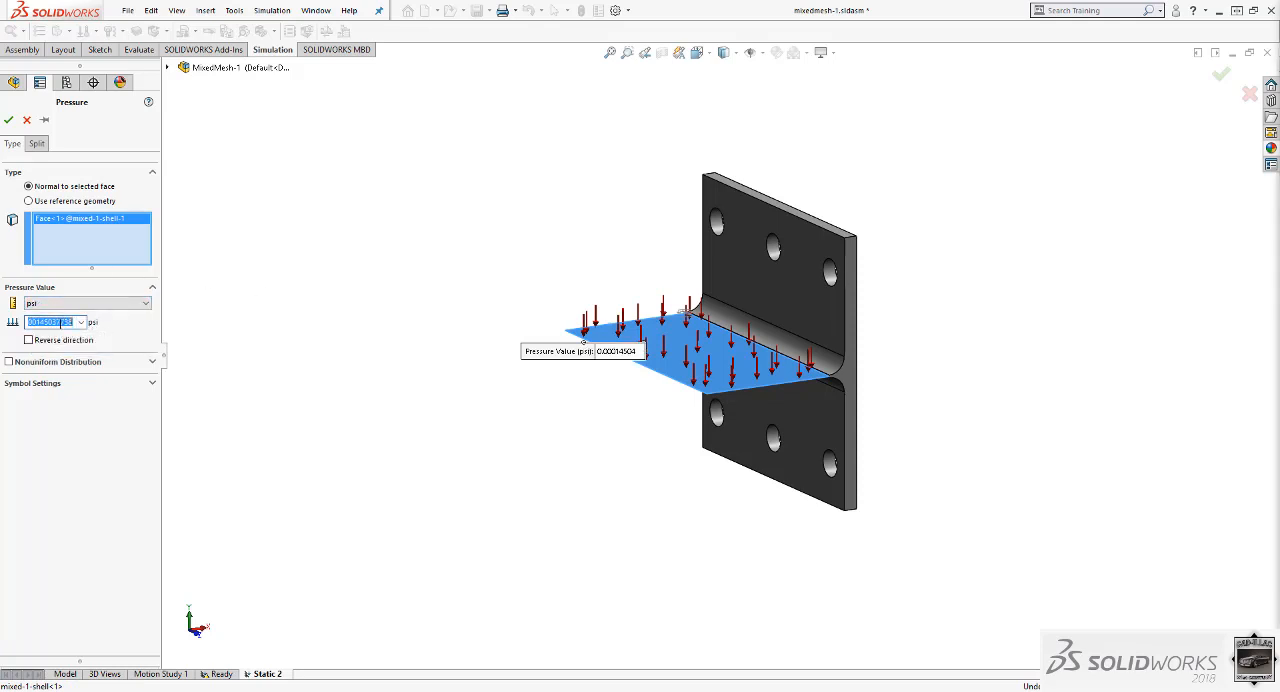
type("3")
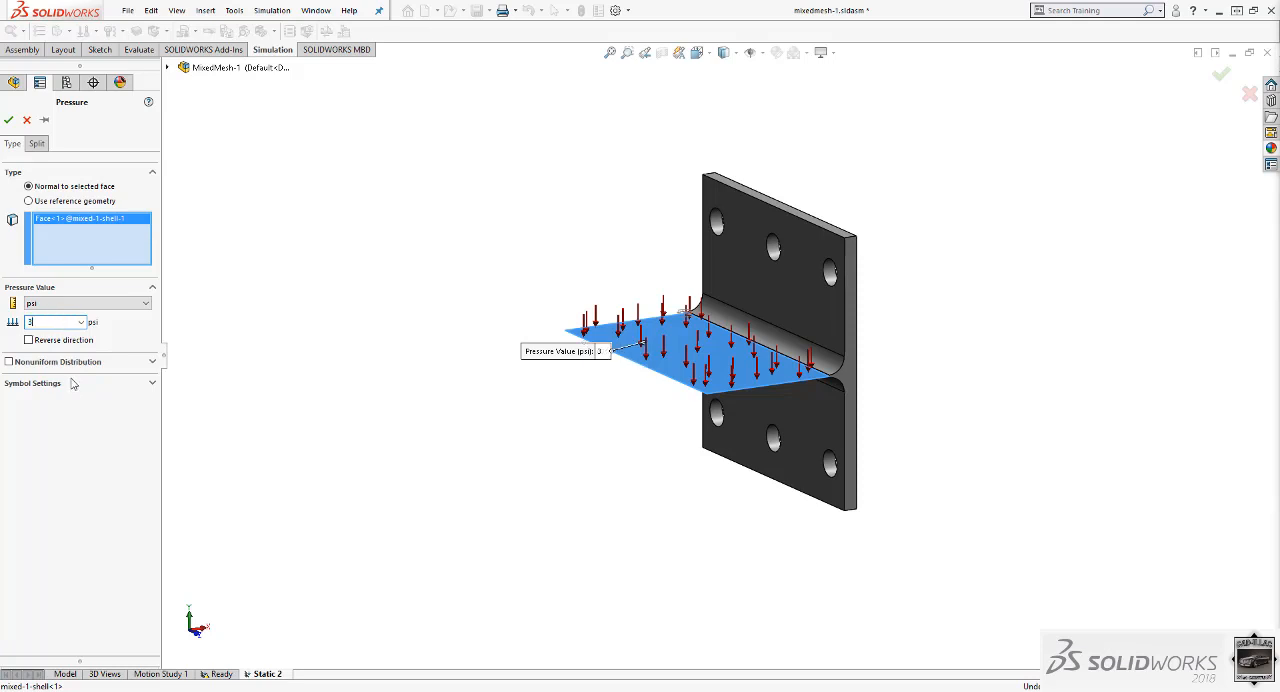
left_click(8, 119)
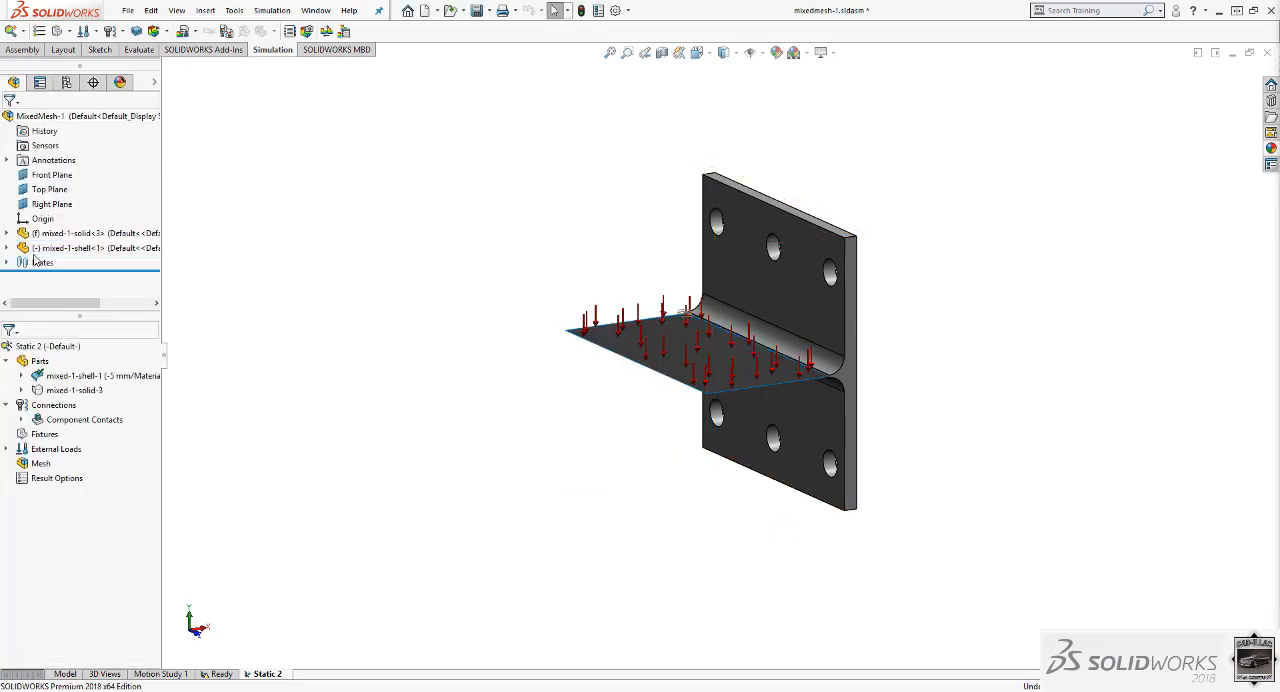
Add a fixed geometry fixture on the cylindrical faces of all six holes in the solid plate.
right_click(50, 436)
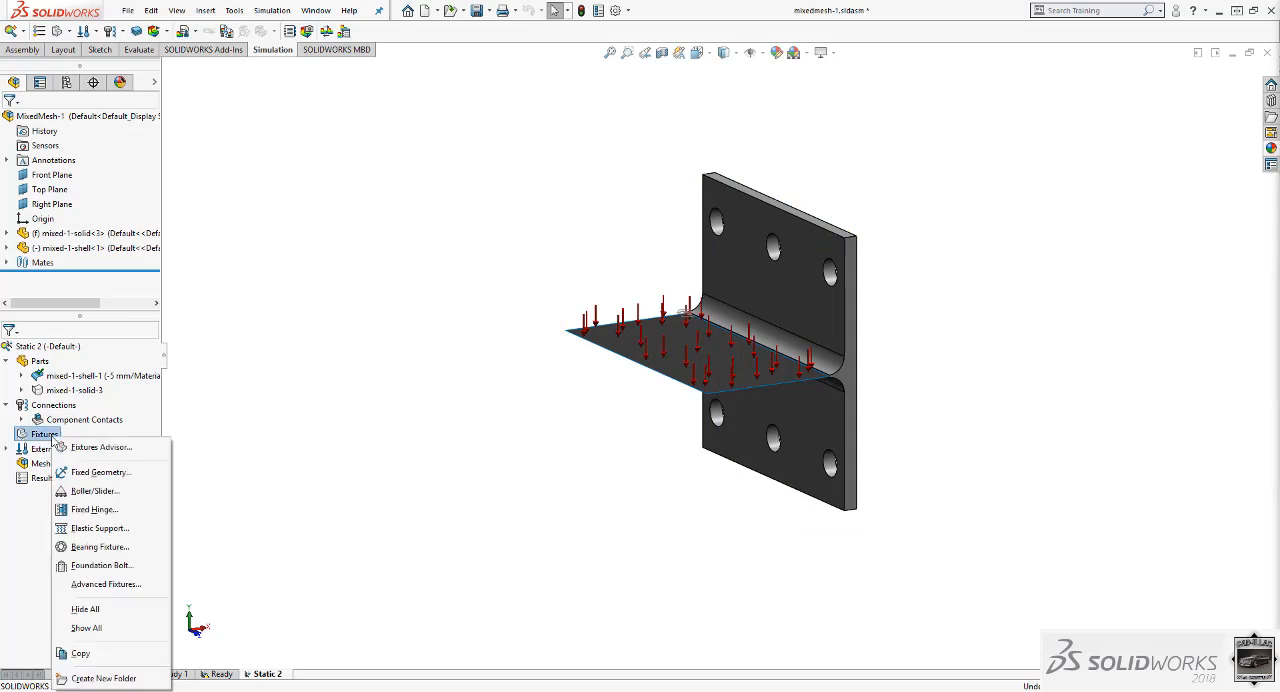
left_click(93, 472)
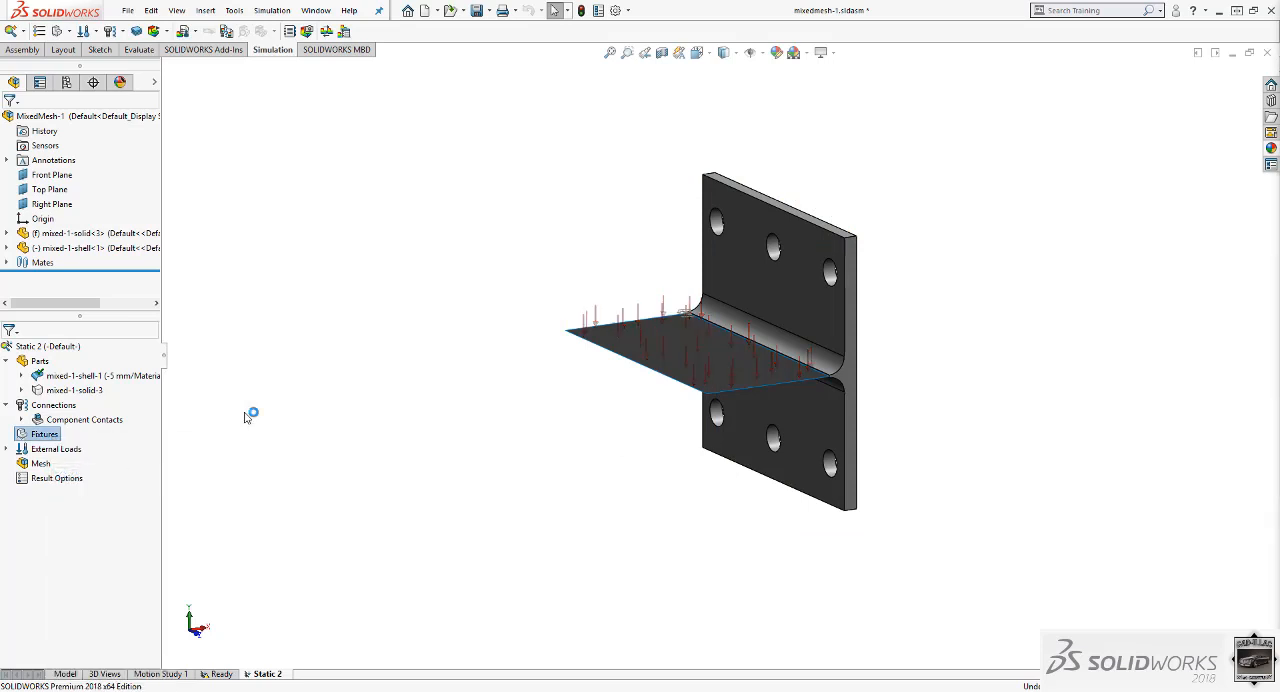
left_click(716, 218)
left_click(771, 258)
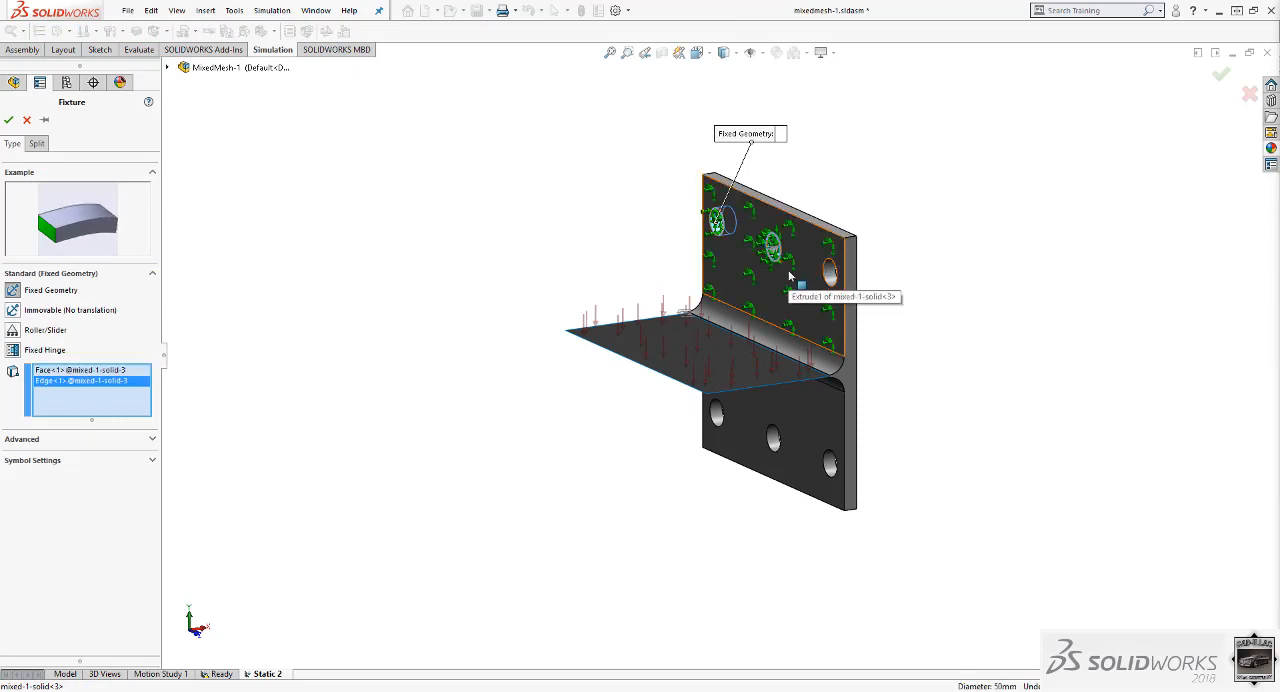
left_click(100, 382)
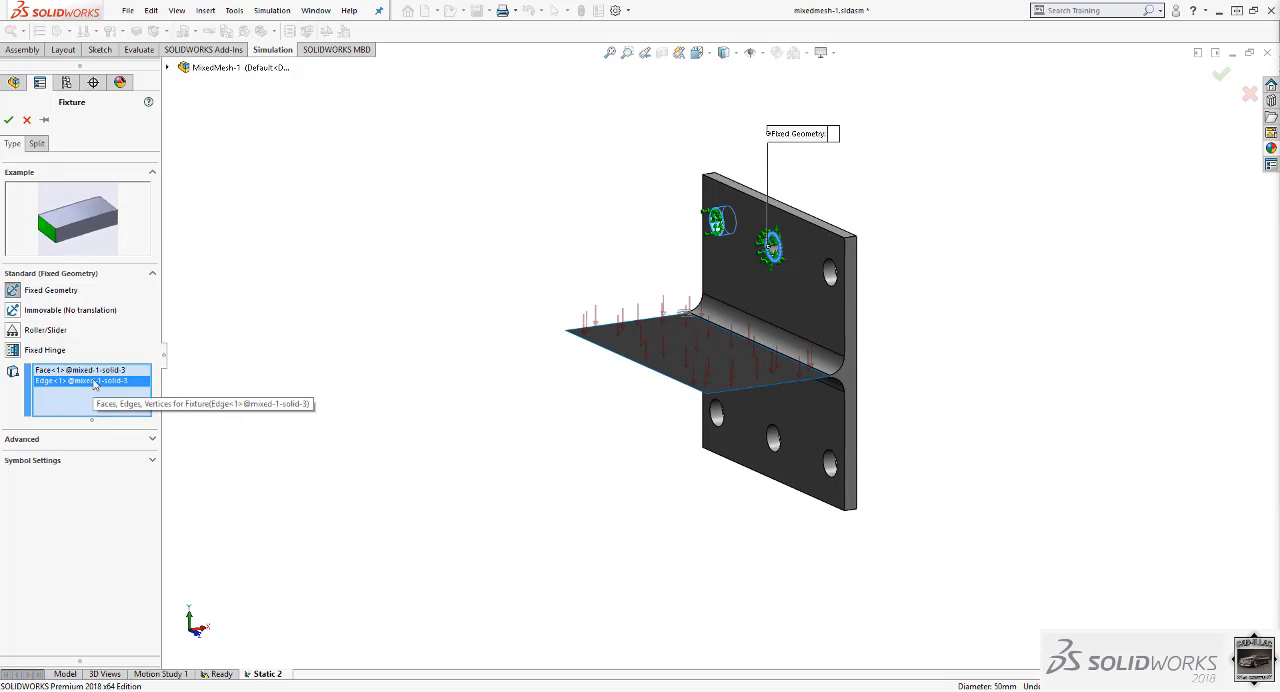
key("Delete")
scroll(770, 240, "down", 2)
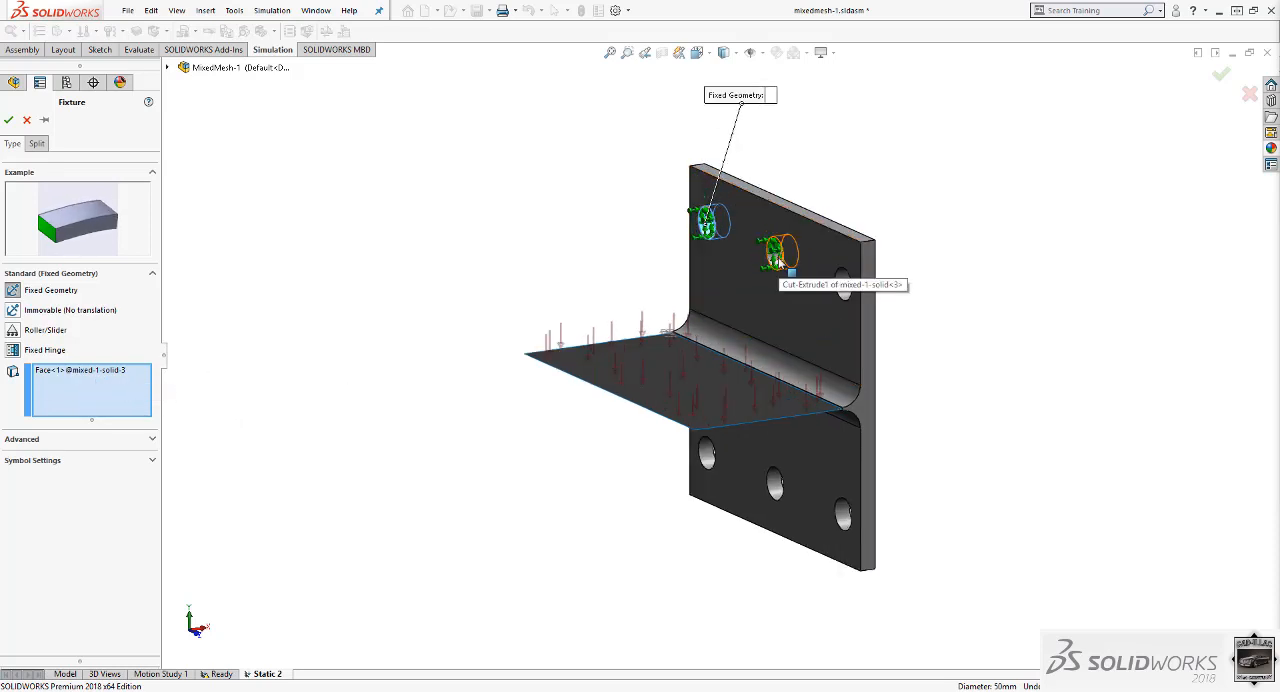
left_click(779, 260)
left_click(843, 285)
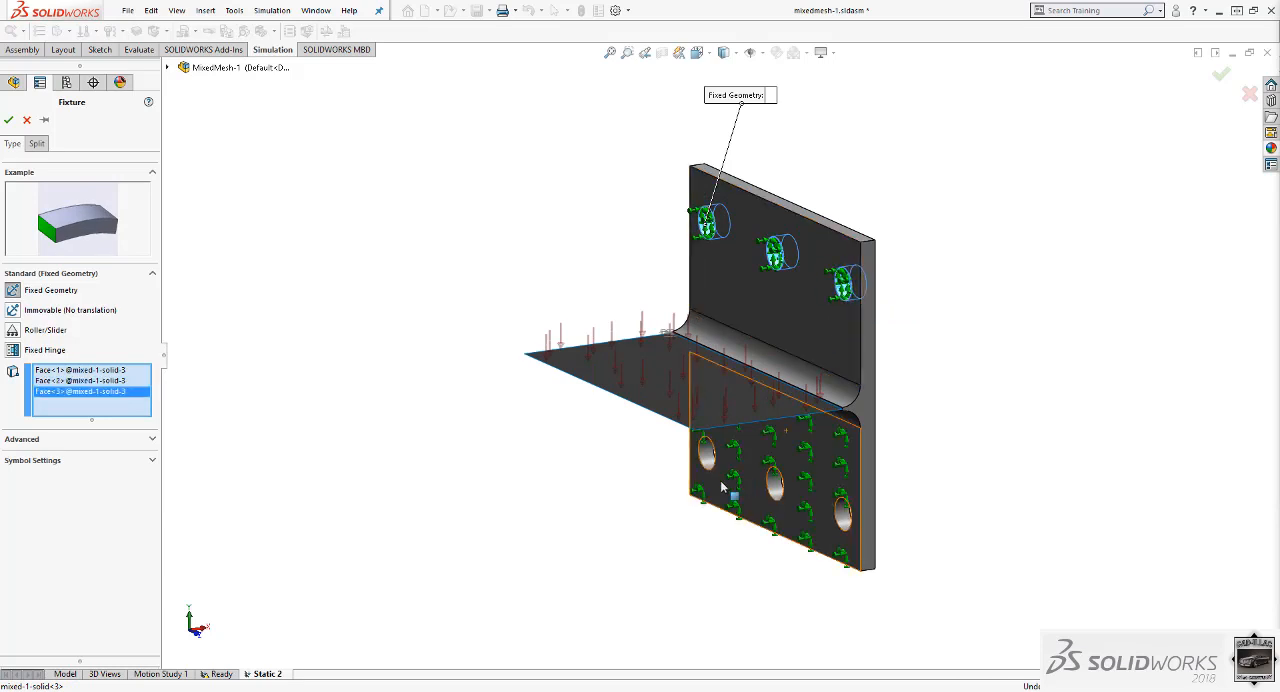
left_click(779, 483)
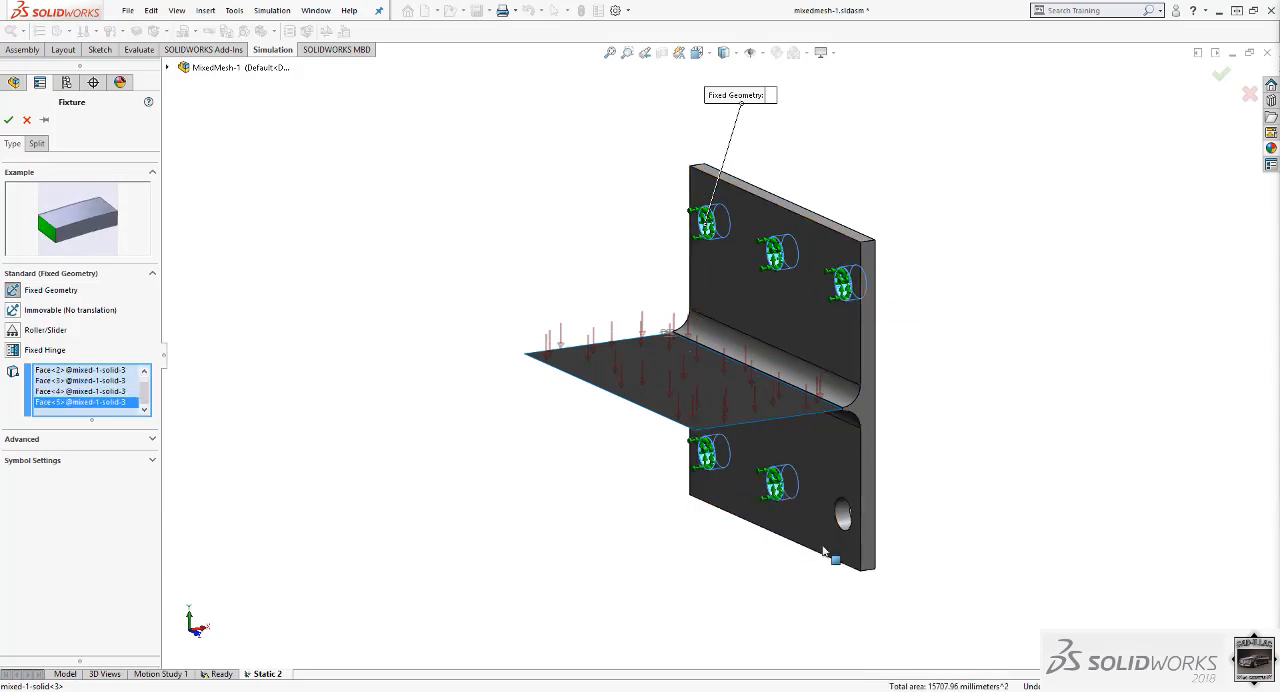
left_click(843, 515)
left_click(846, 522)
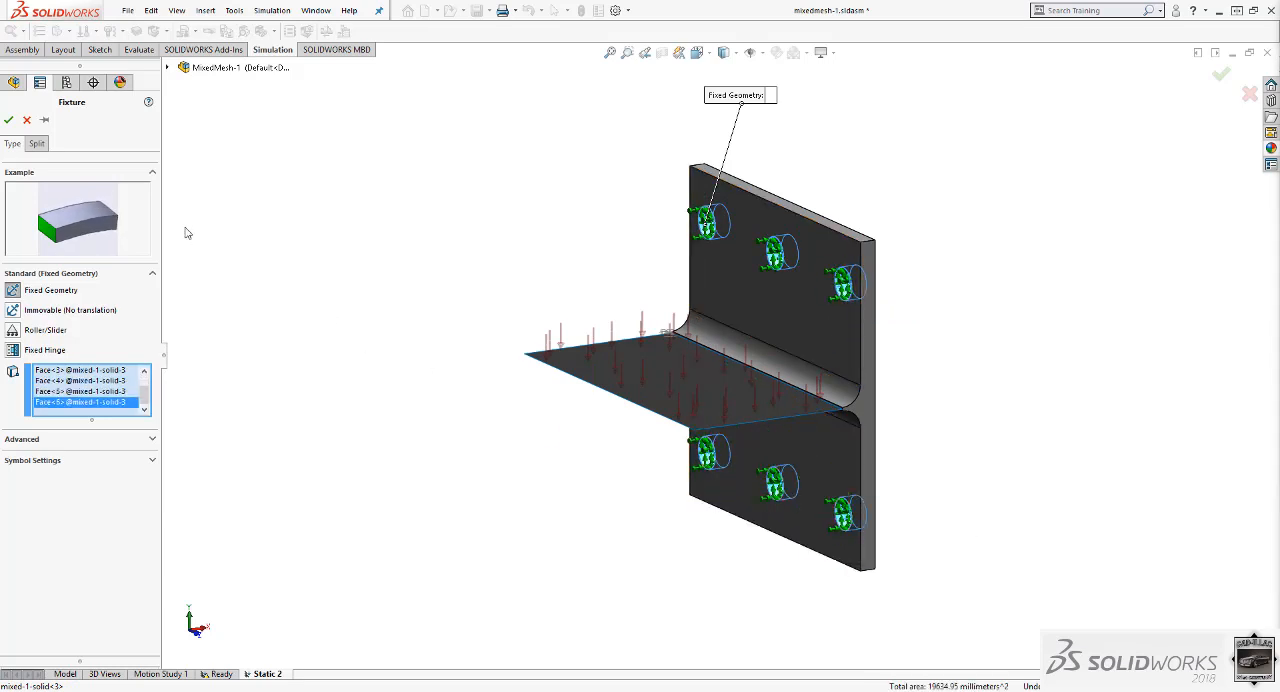
left_click(9, 121)
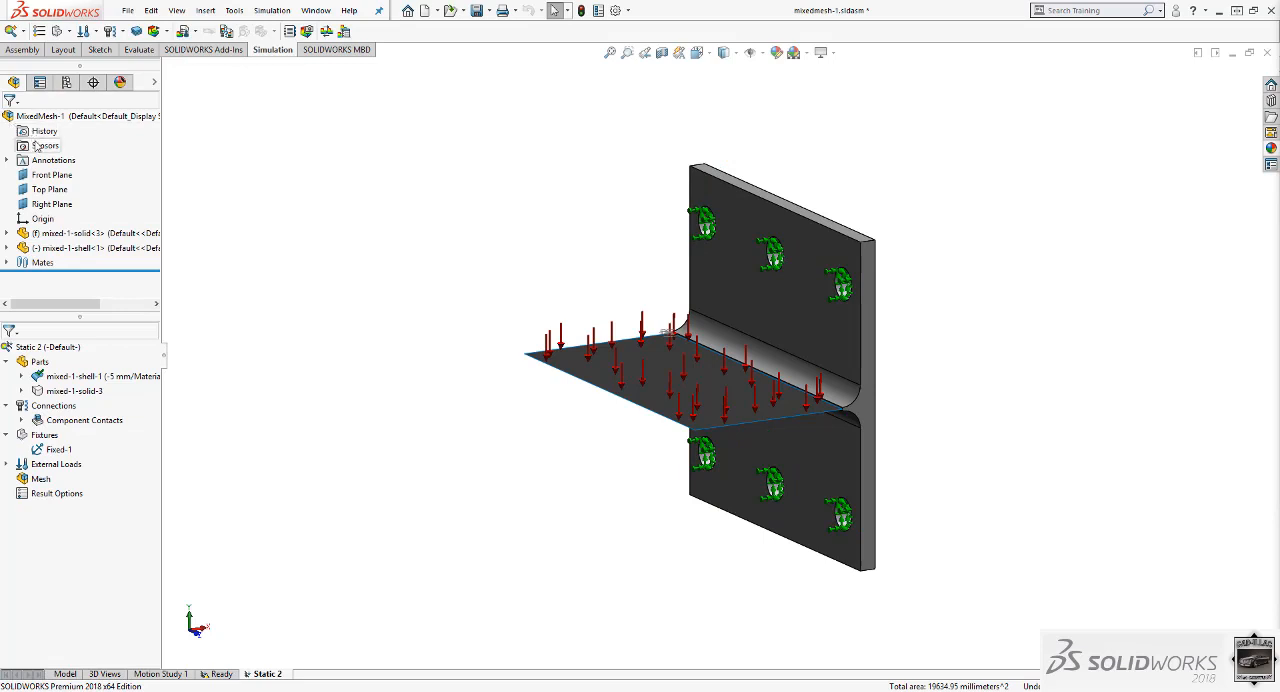
Apply the Ductile Iron material from the Iron category to the mixed-1-solid part.
right_click(100, 393)
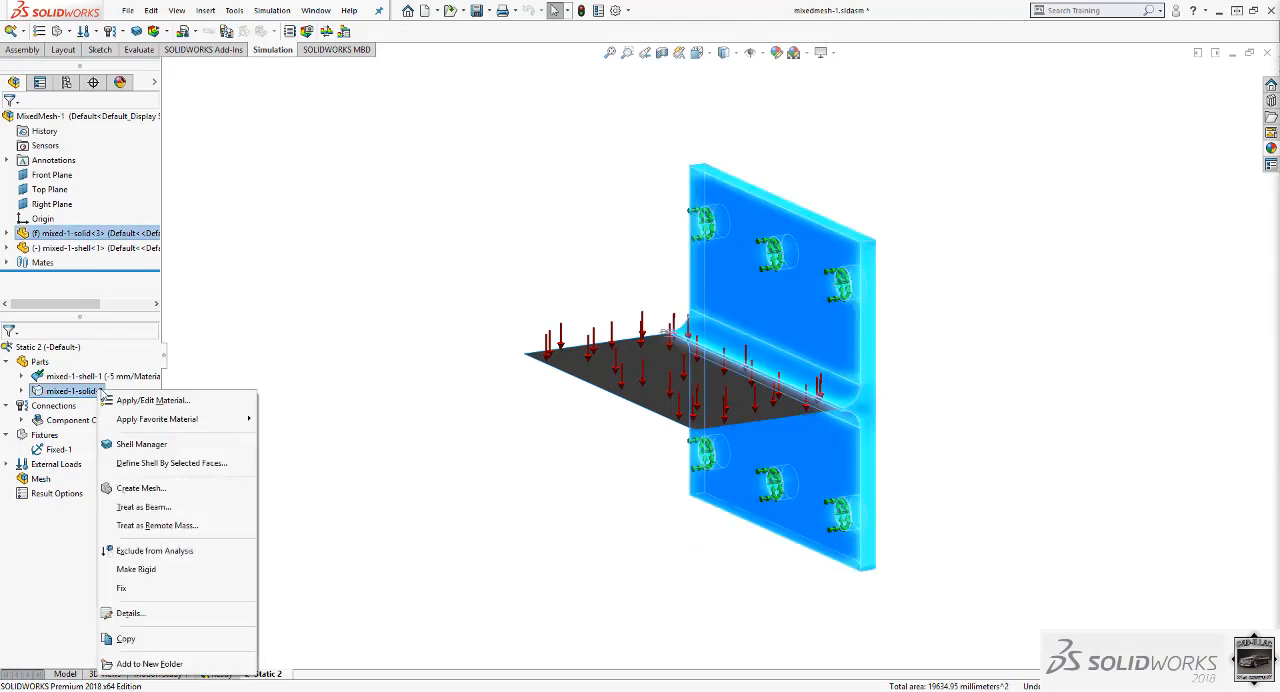
left_click(123, 402)
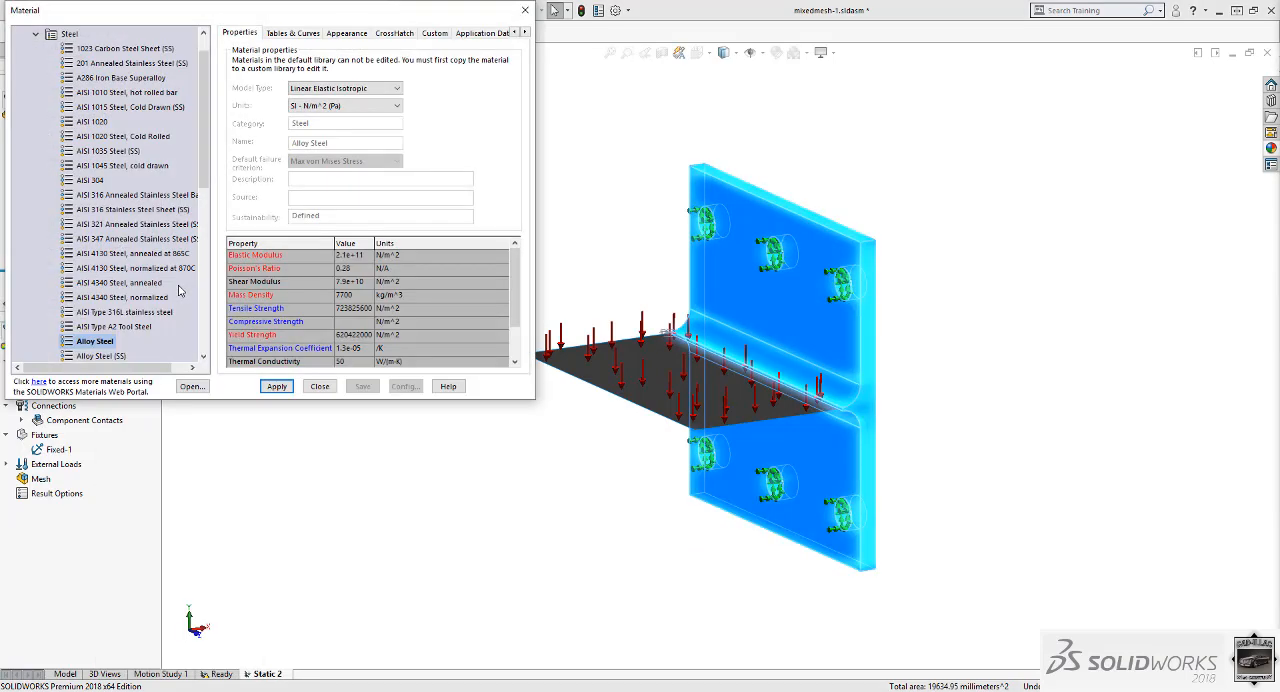
left_click(36, 35)
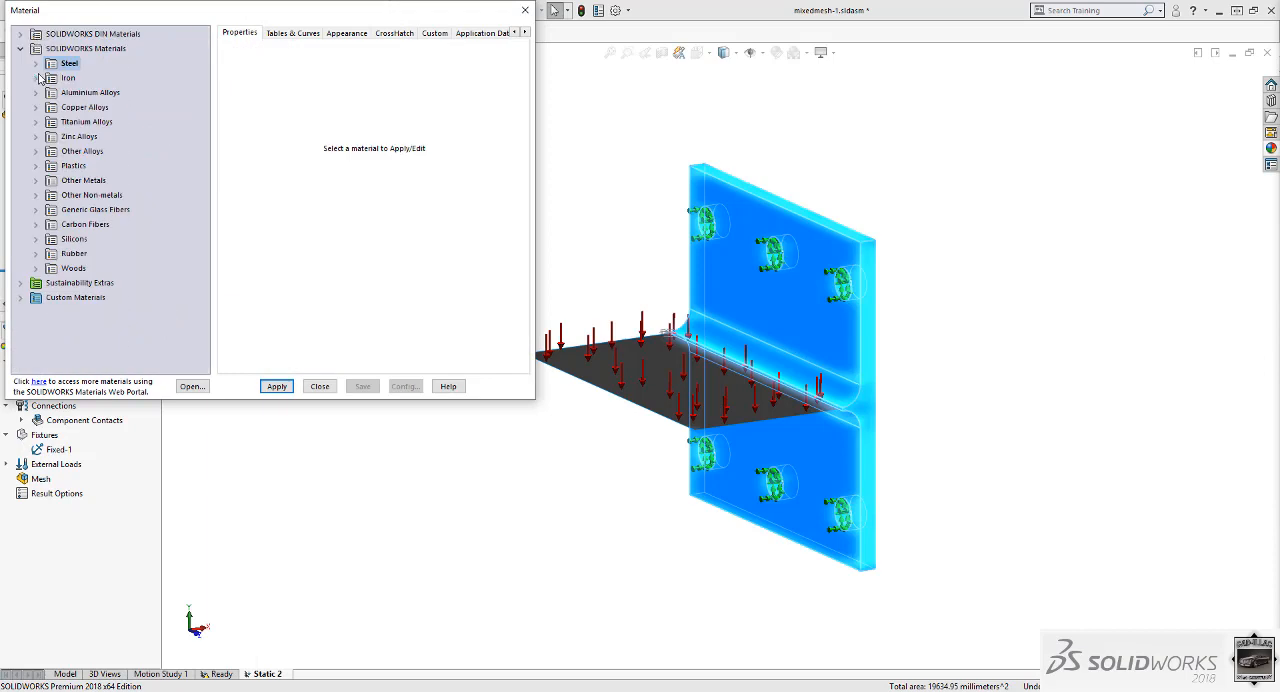
left_click(36, 78)
left_click(114, 93)
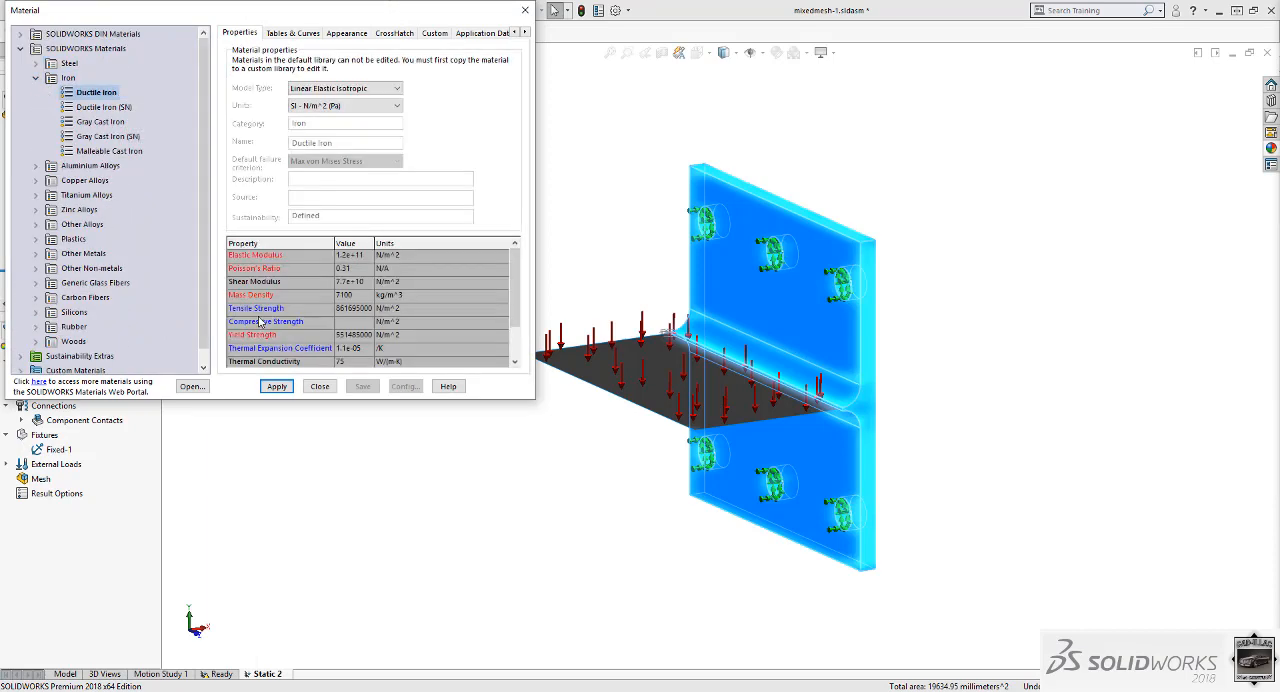
left_click(276, 388)
left_click(322, 390)
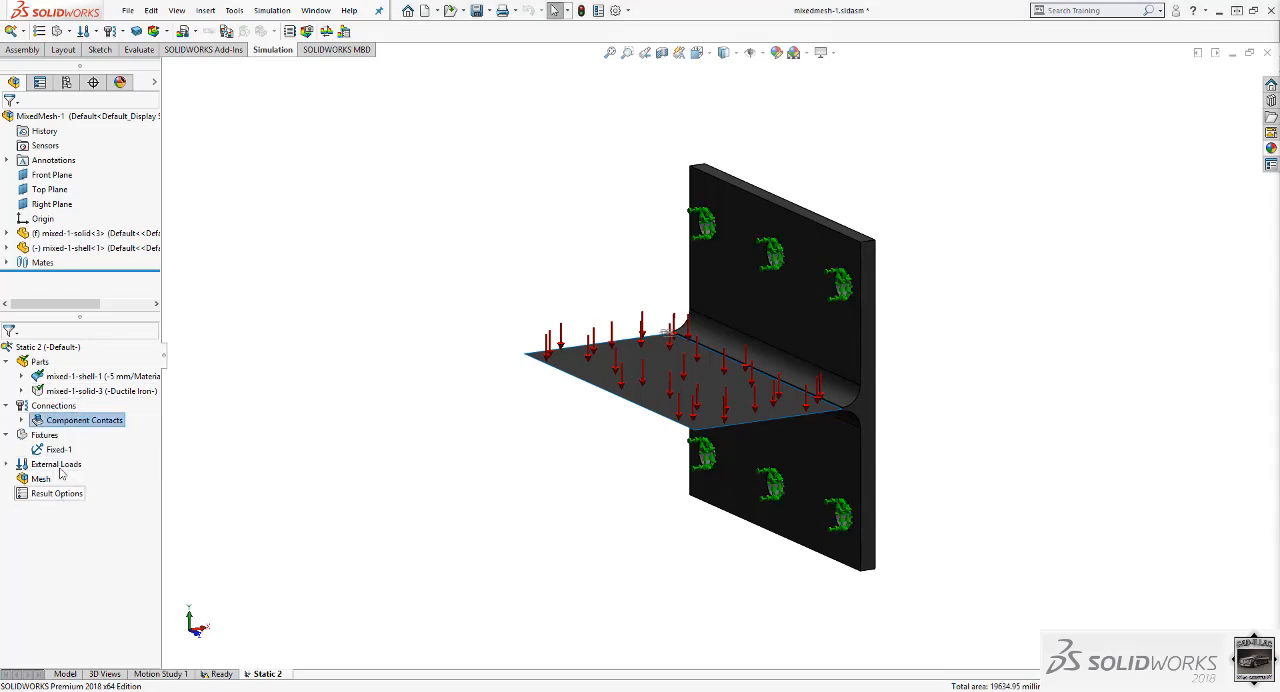
Add a link connector from the solid plate's upper-left corner vertex to the shell plate's free left corner, keeping the command active.
right_click(54, 407)
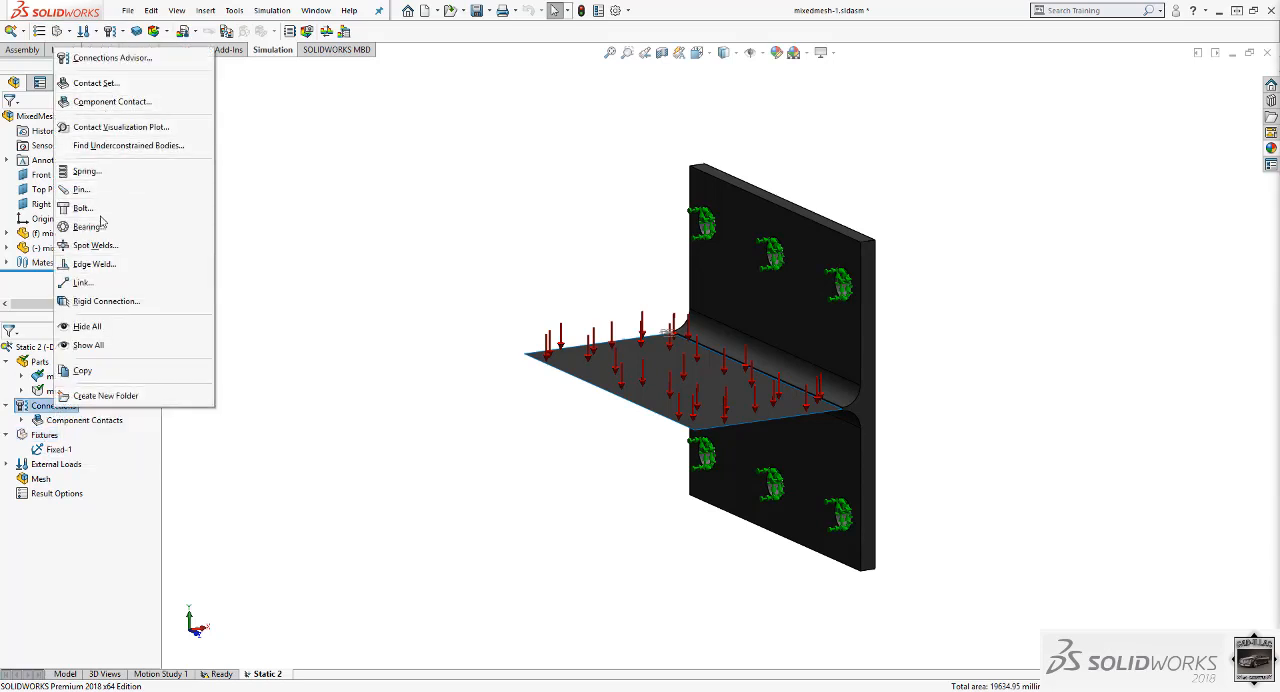
left_click(98, 283)
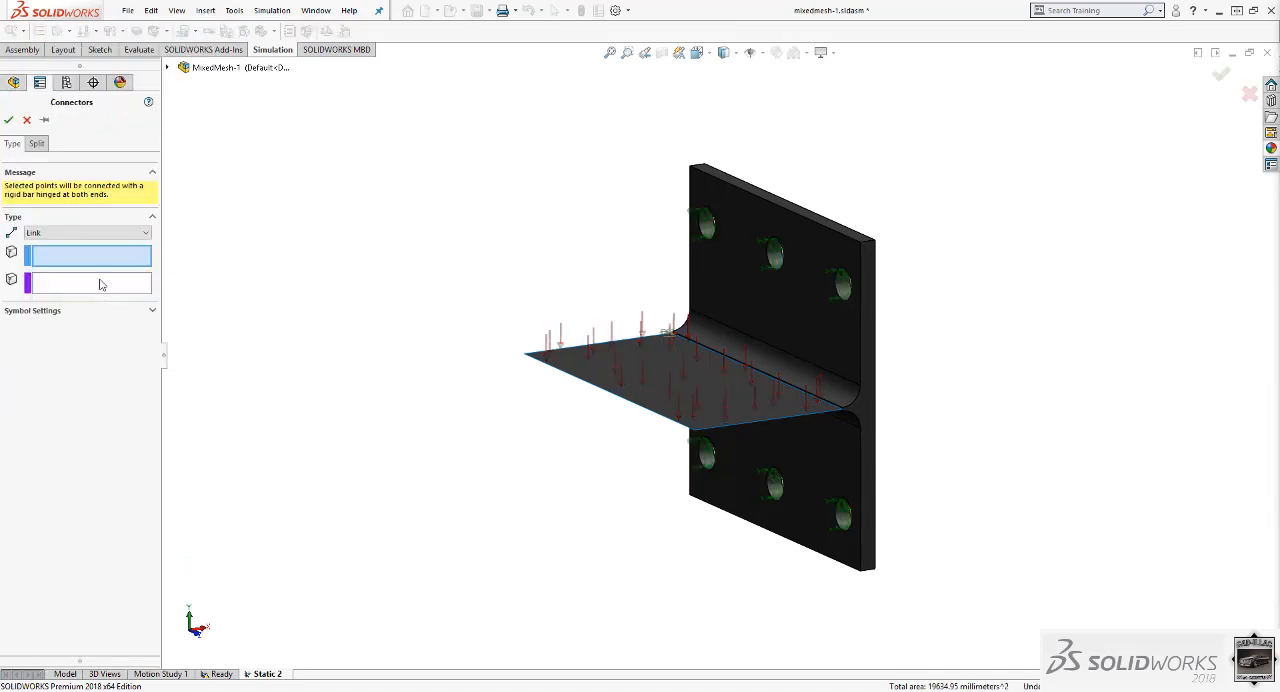
left_click(108, 234)
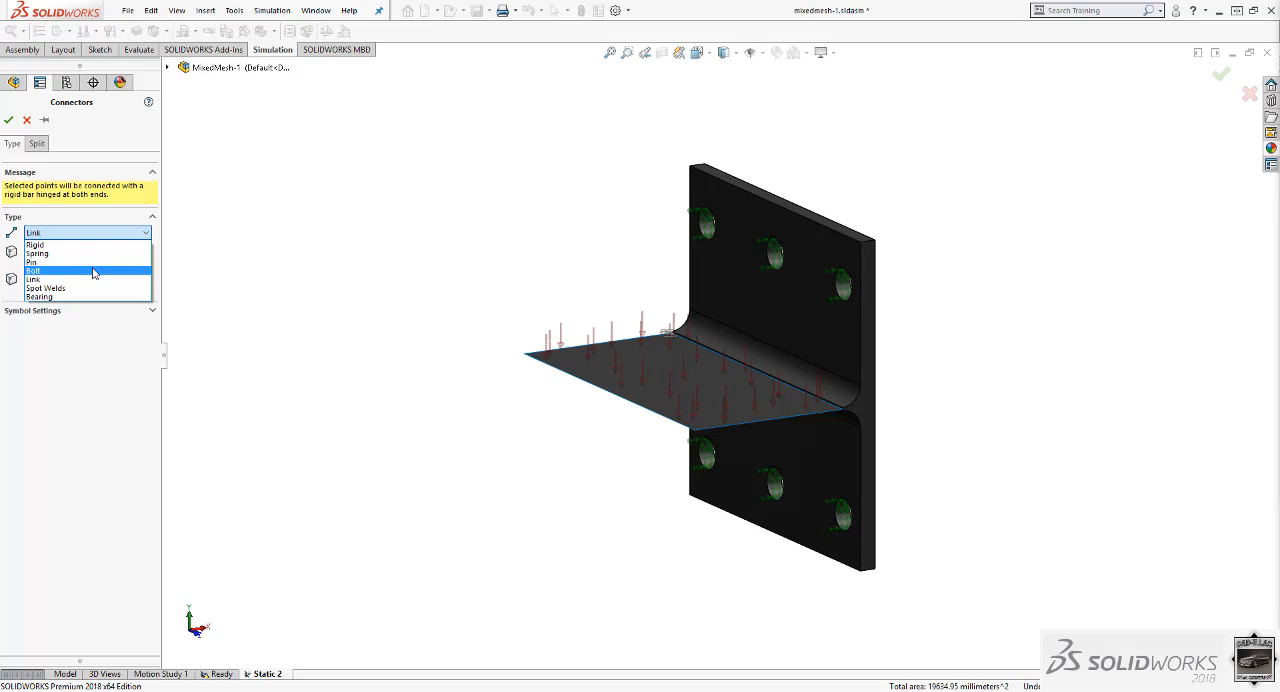
left_click(96, 235)
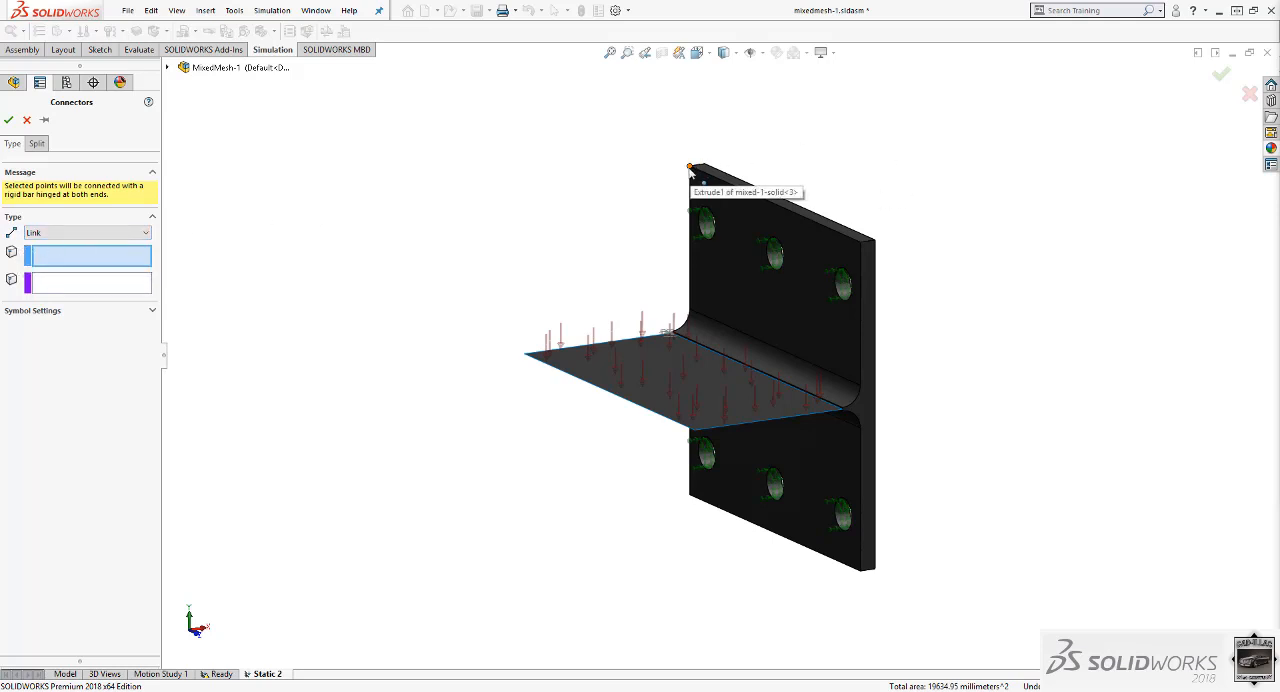
left_click(689, 168)
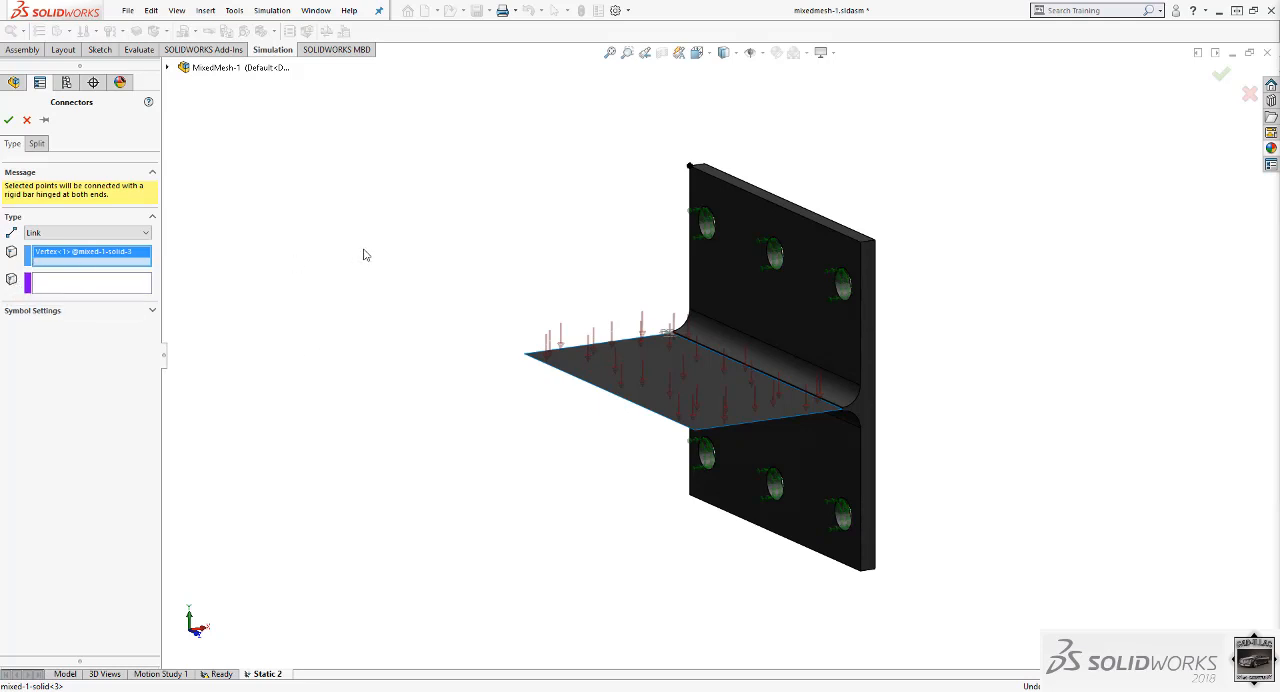
left_click(525, 356)
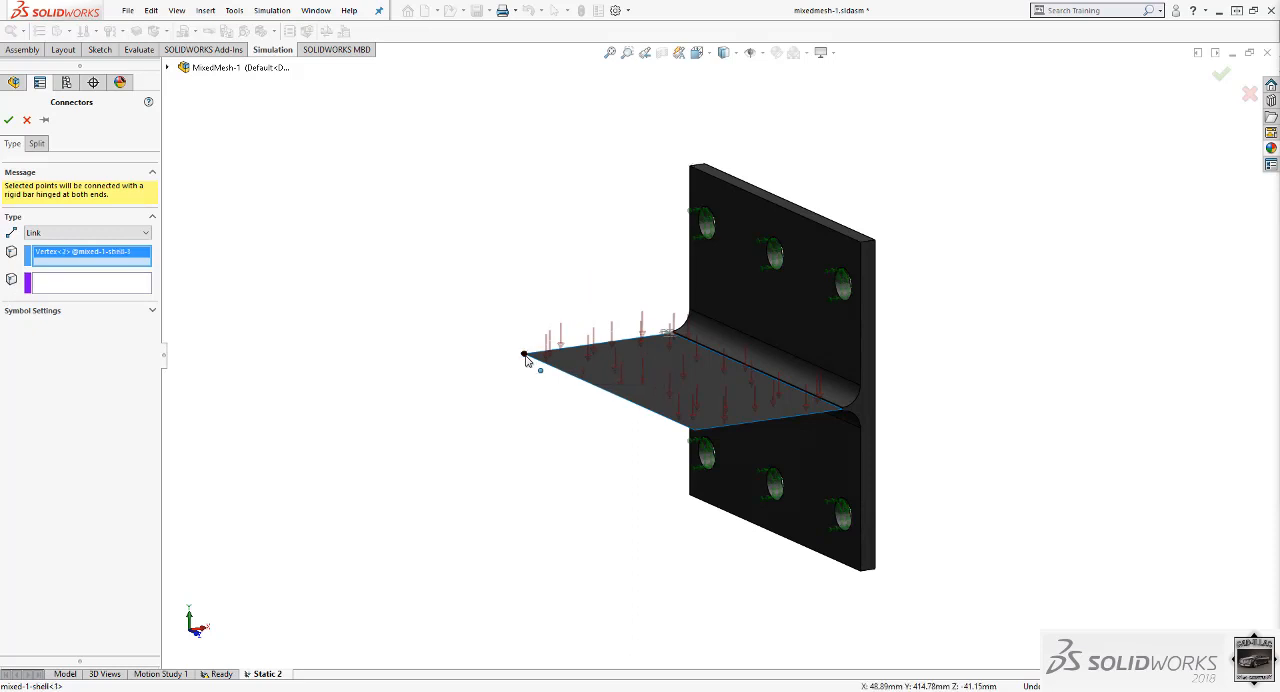
left_click(690, 170)
left_click(526, 357)
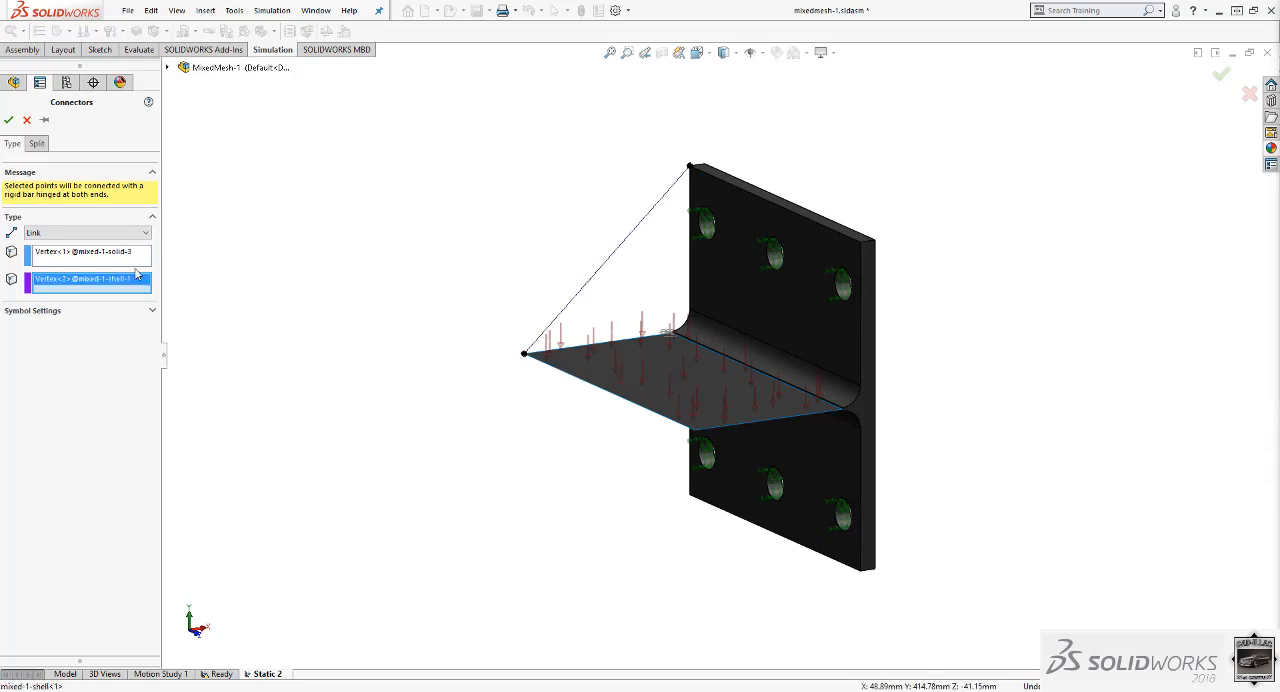
left_click(45, 120)
left_click(48, 121)
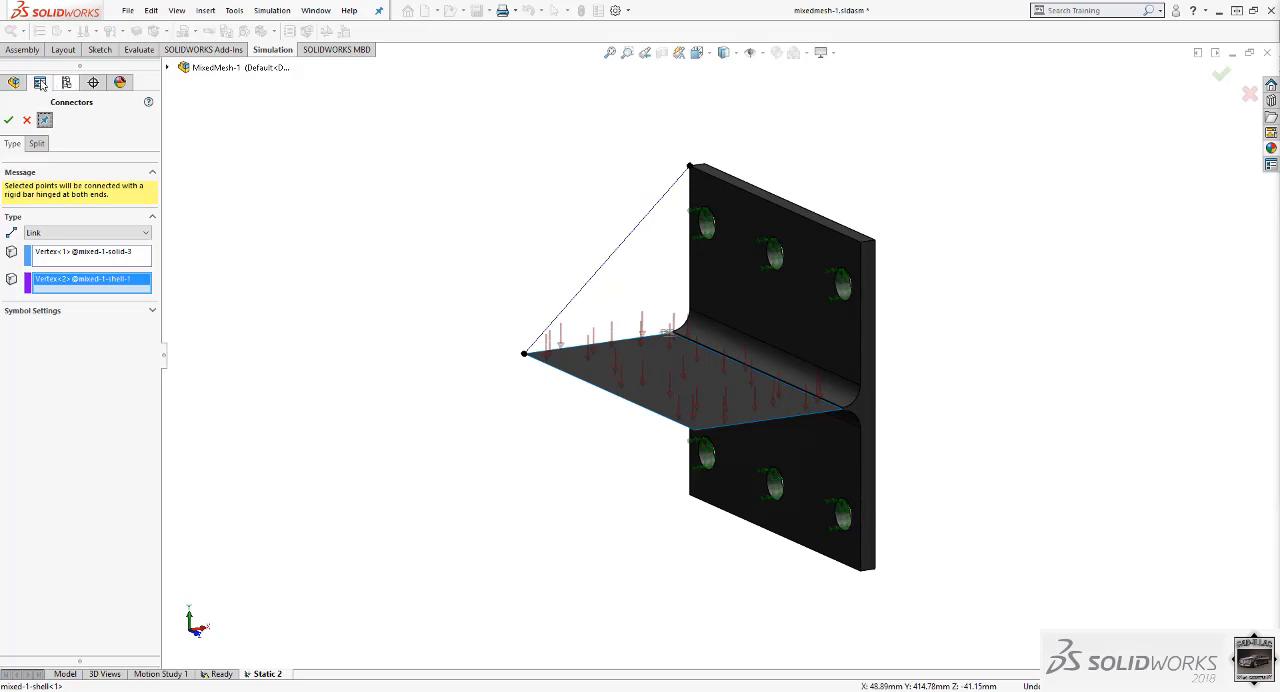
left_click(9, 120)
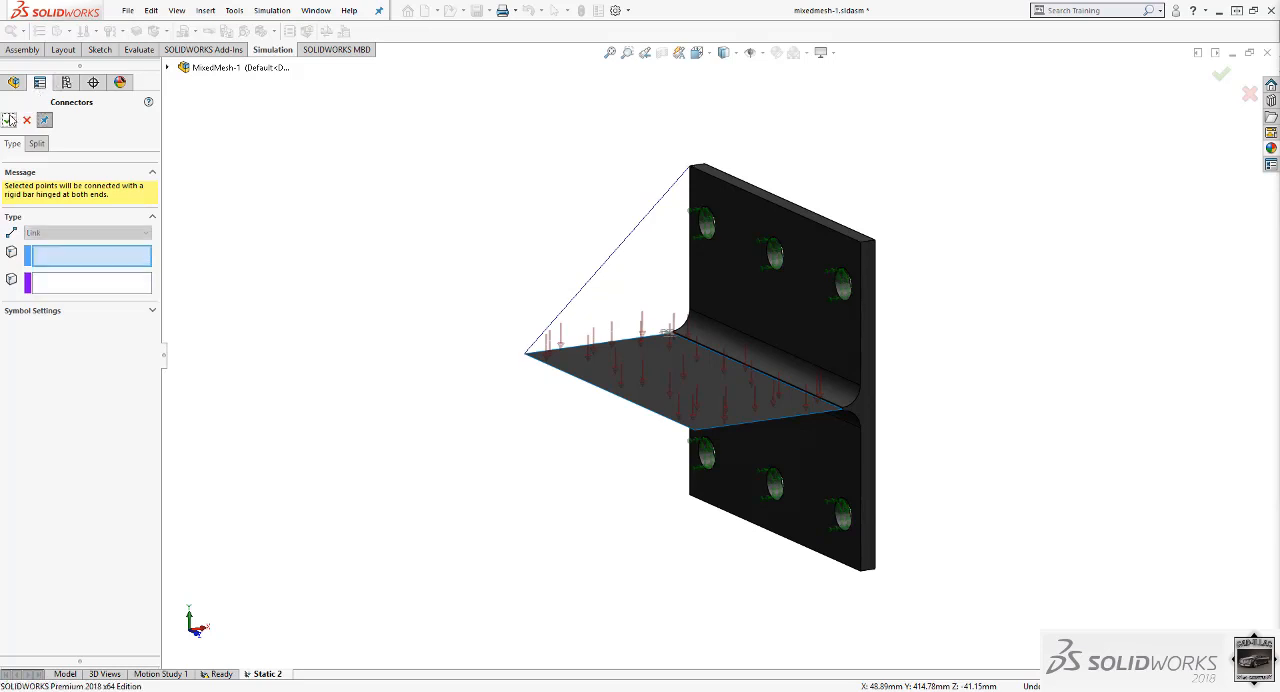
Add a second link connector from the solid plate's upper-right corner vertex to the shell plate's other free corner and close the command.
left_click(864, 246)
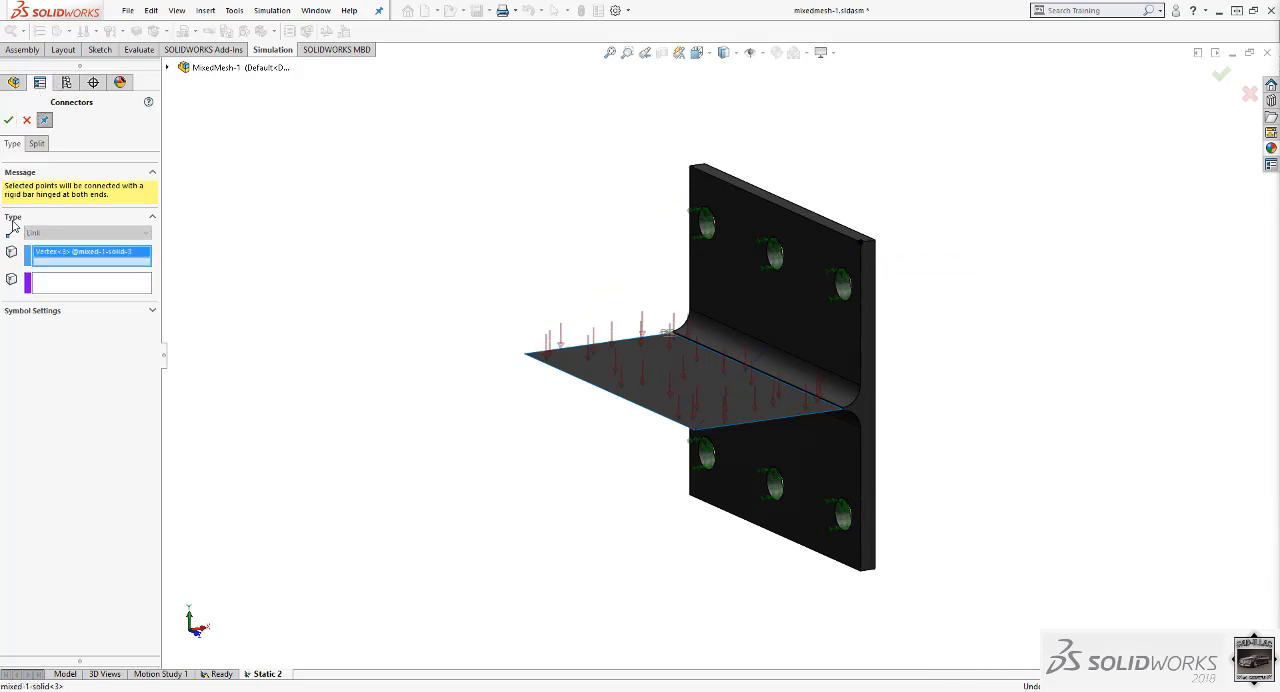
left_click(106, 285)
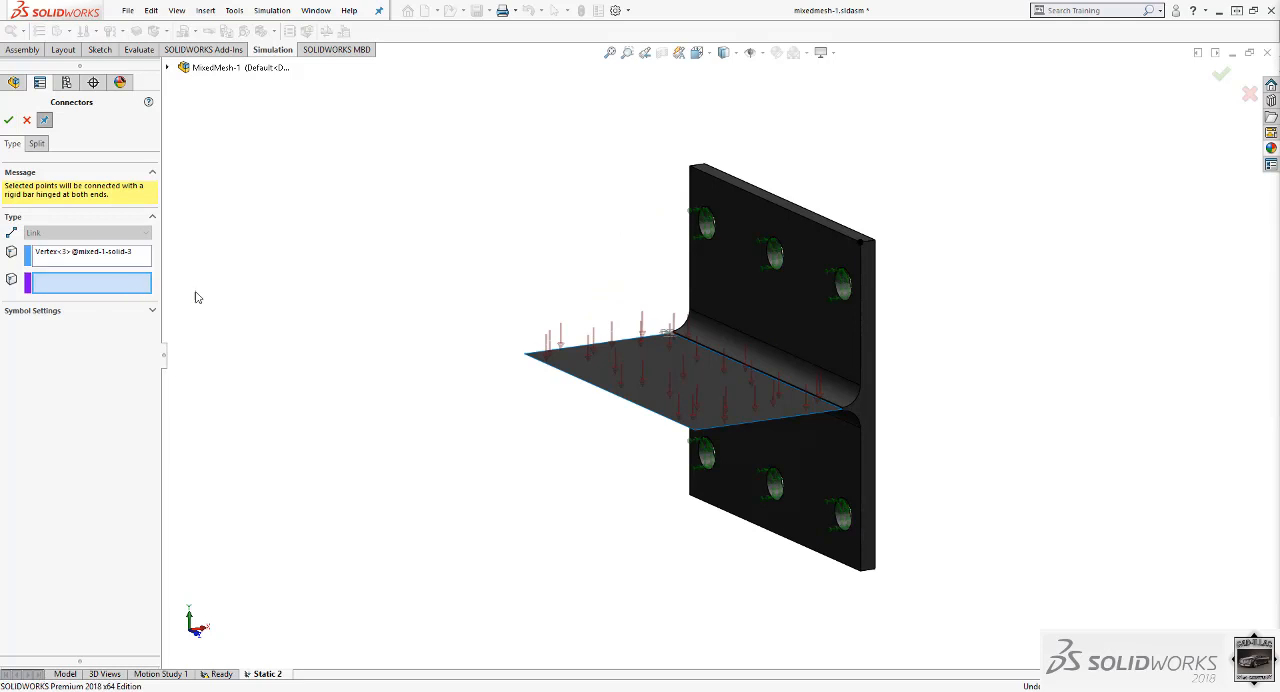
left_click(695, 432)
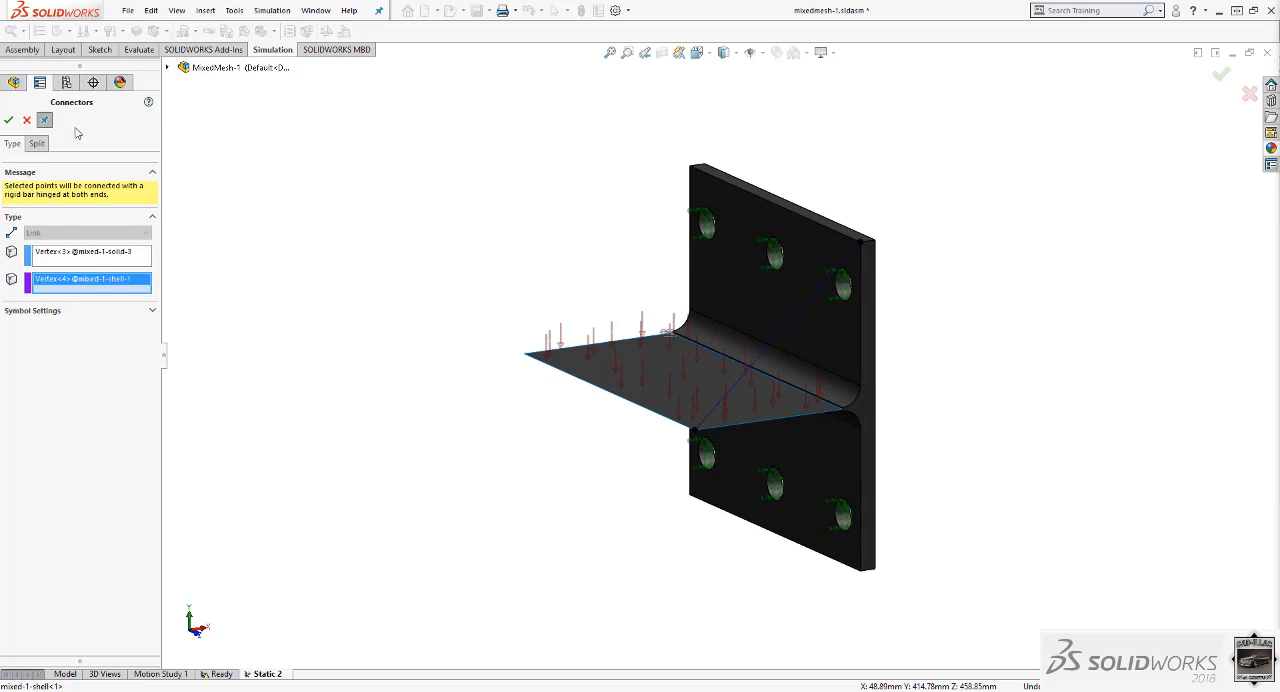
left_click(8, 120)
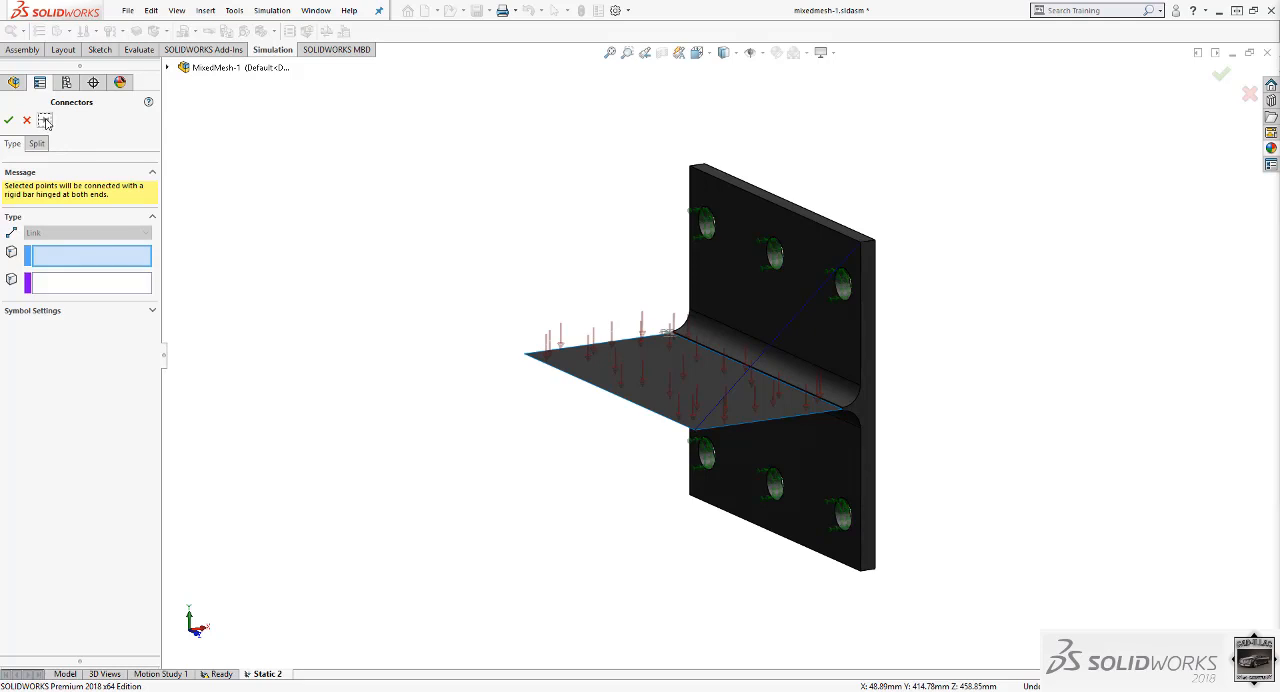
left_click(8, 120)
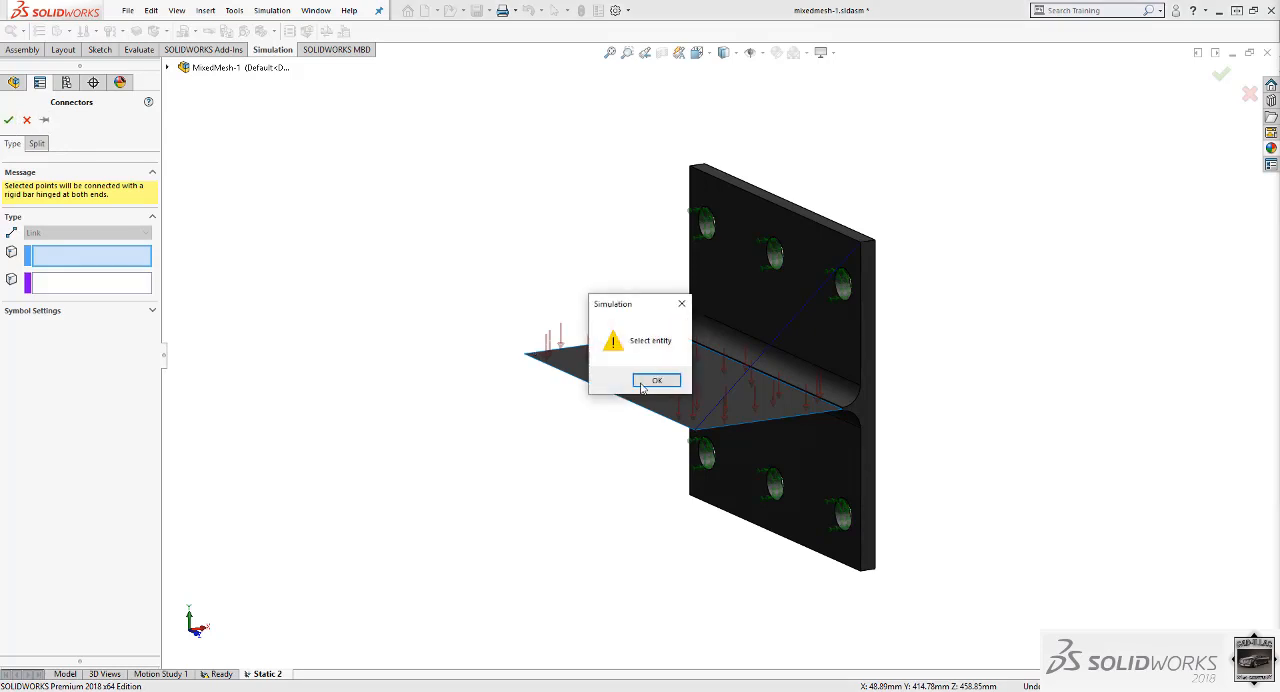
left_click(655, 381)
left_click(28, 120)
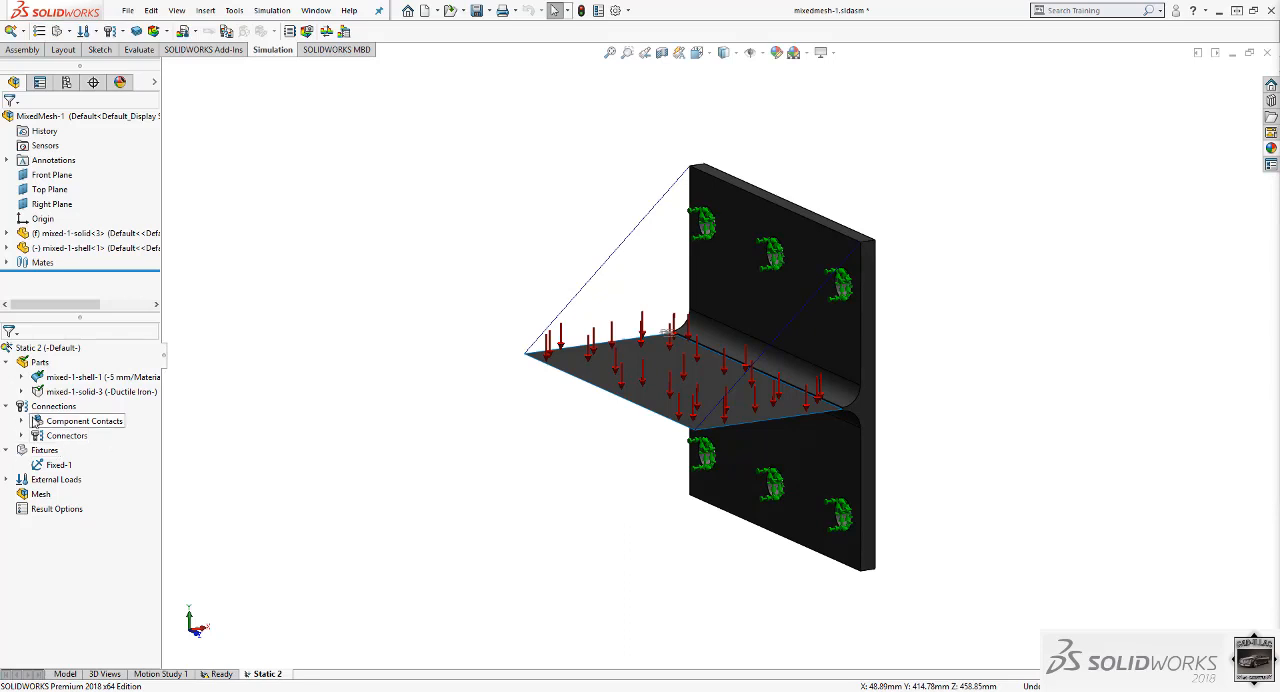
Expand the component contacts and connectors in the study tree to review the global contact and the link group.
left_click(21, 421)
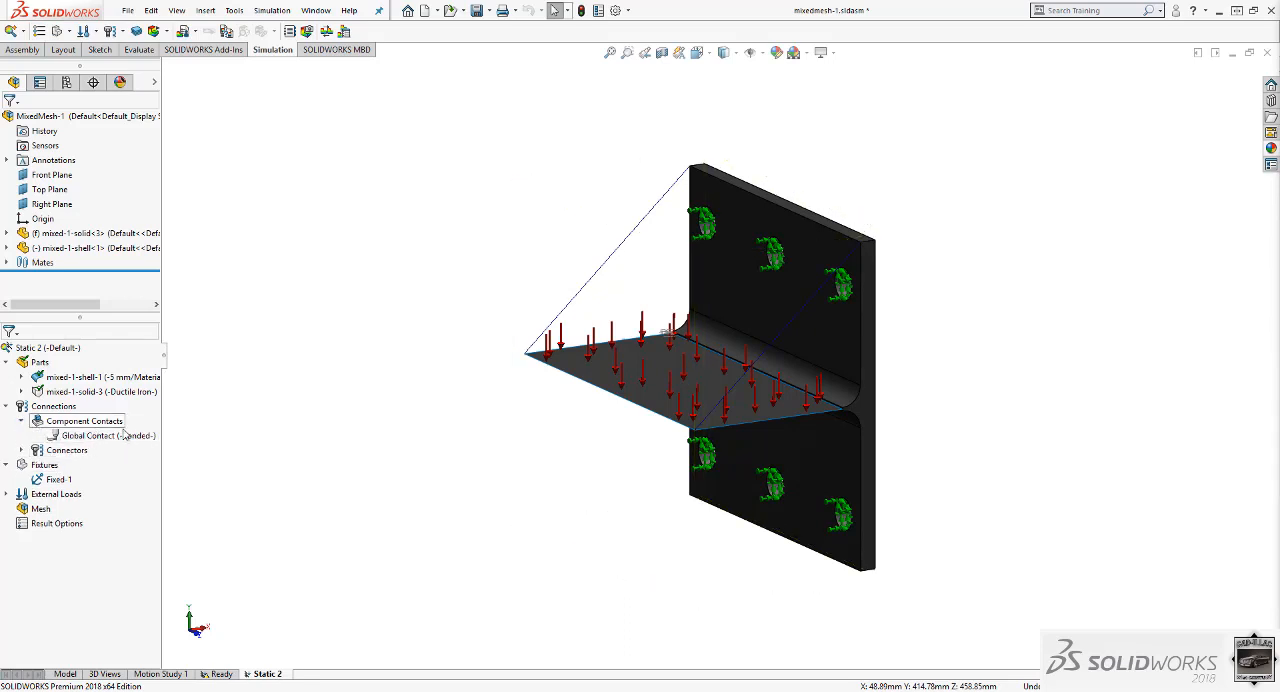
left_click(21, 450)
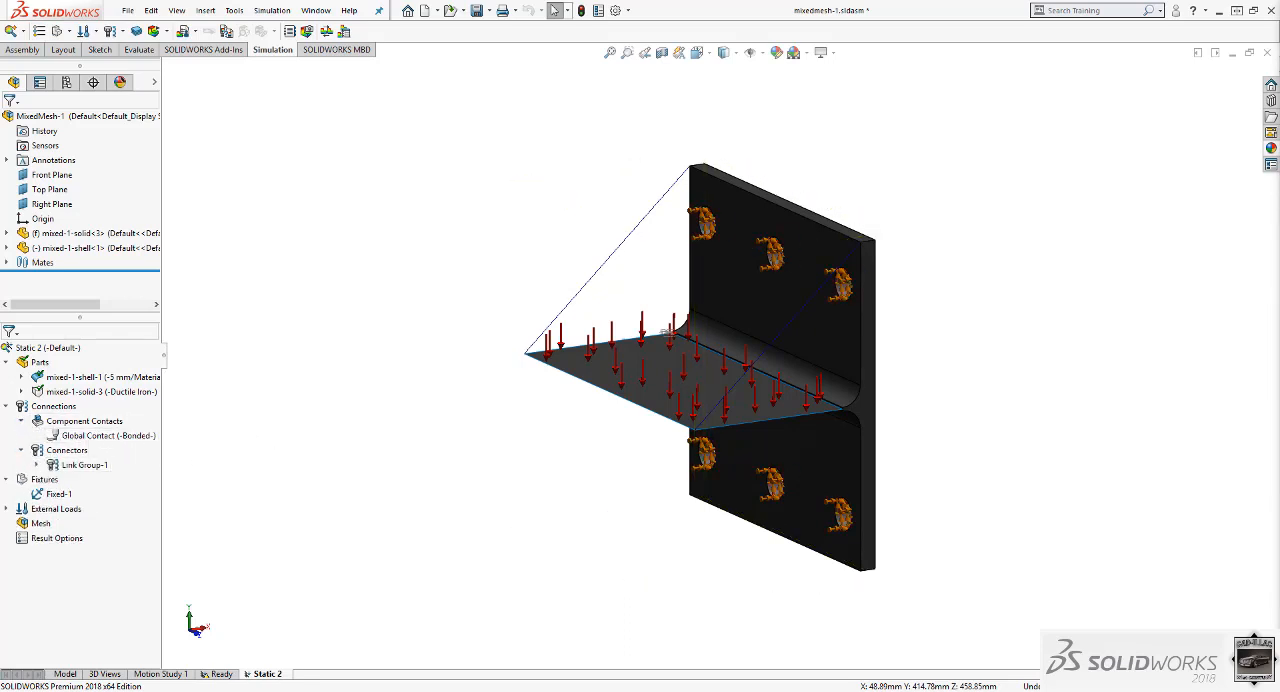
left_click(96, 465)
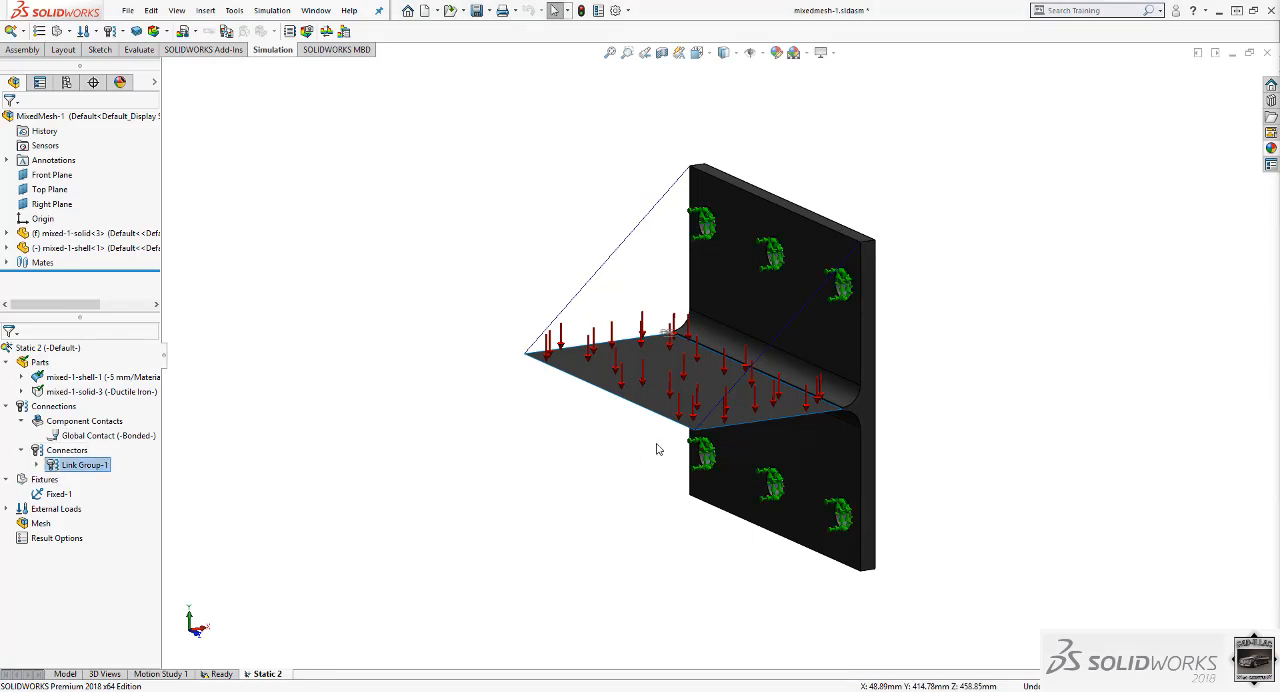
middle_click_drag(657, 449, 737, 432)
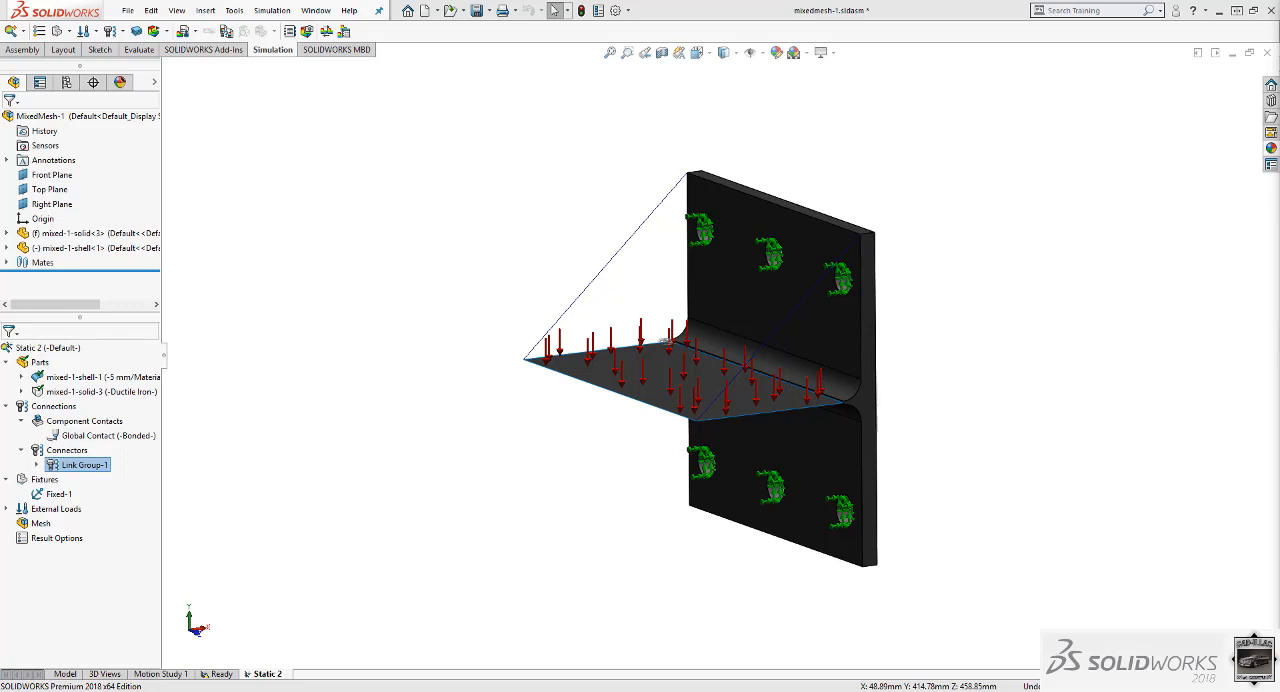
left_click(104, 436)
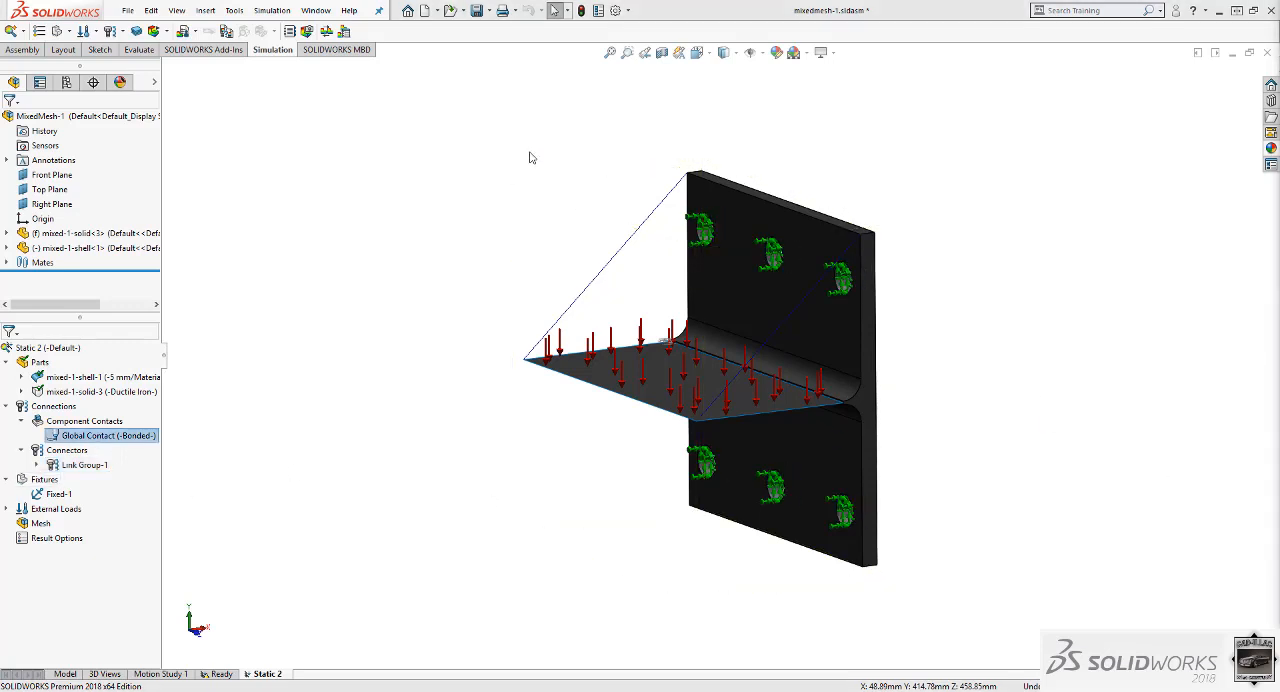
Mesh the assembly at the default density with the option to run the analysis enabled.
right_click(40, 523)
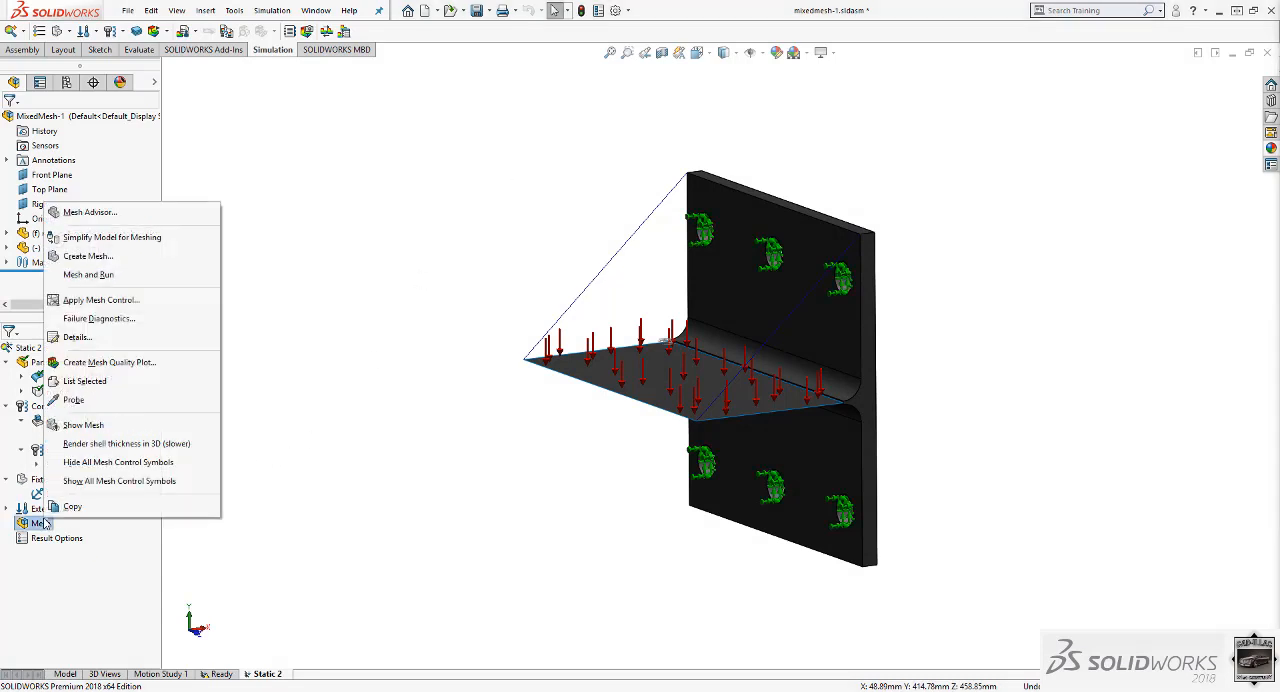
left_click(77, 256)
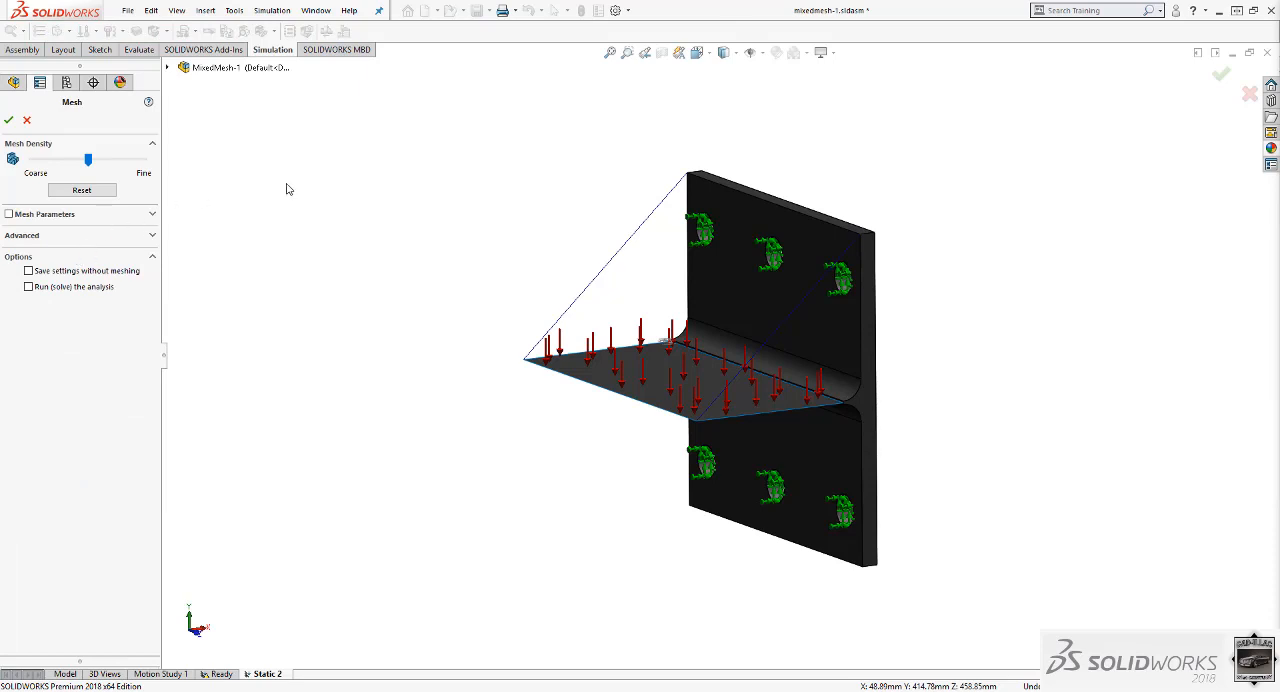
scroll(808, 262, "down", 4)
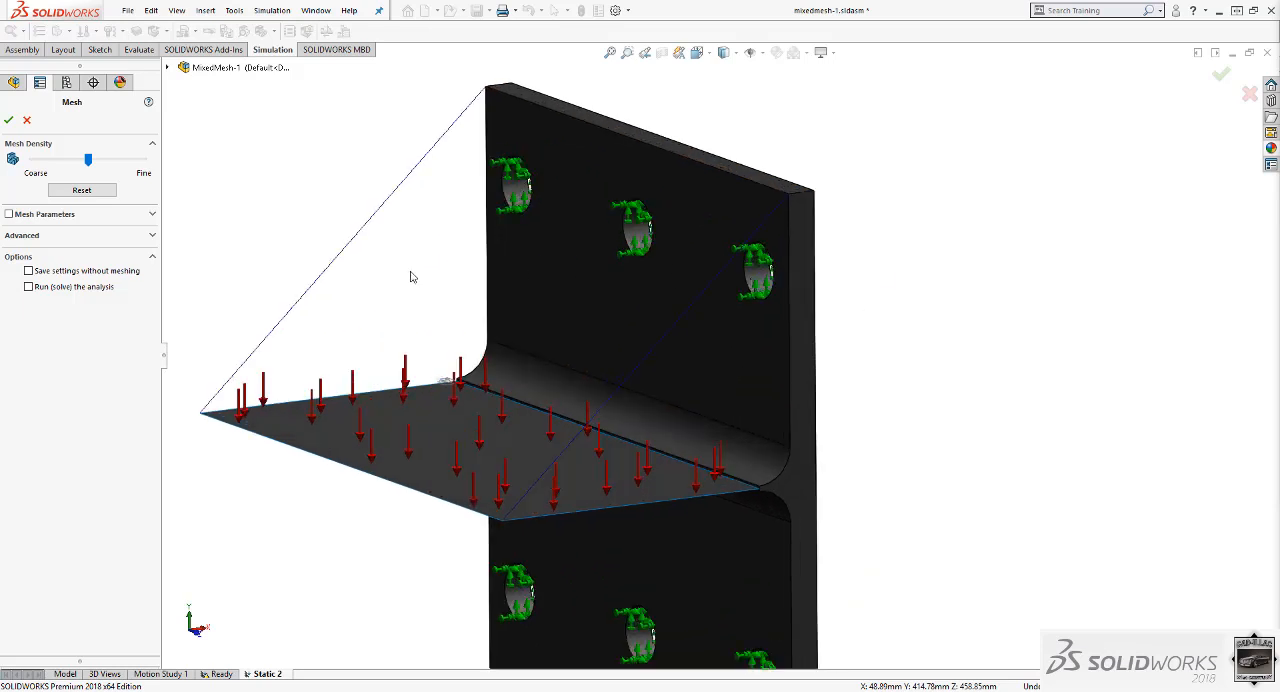
scroll(728, 328, "up", 2)
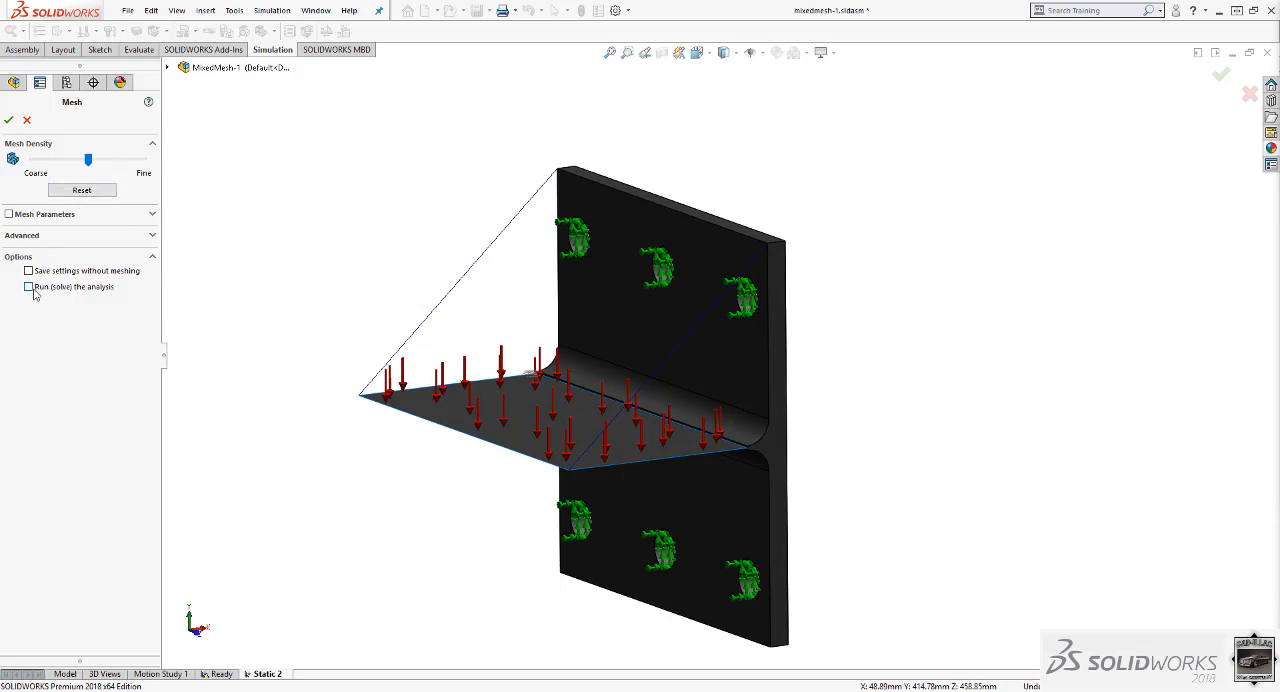
left_click(9, 120)
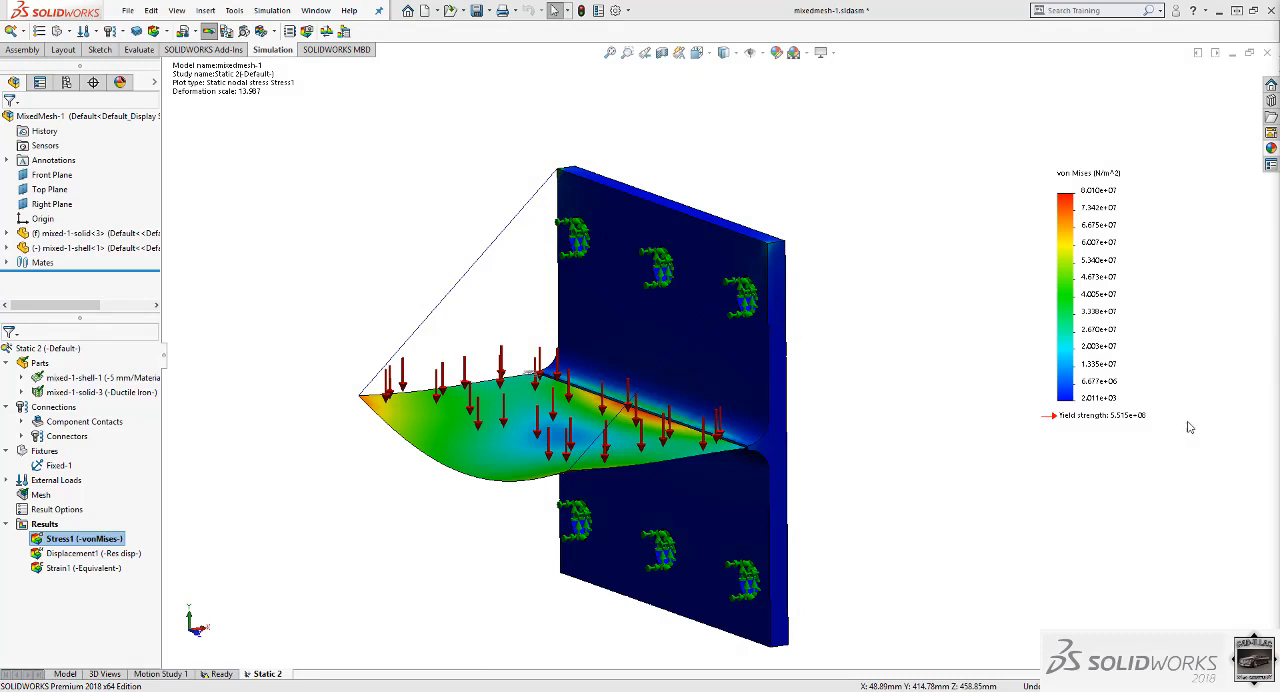
Move the stress plot's legend clear of the model, view the displacement and strain plots, and return to the von Mises plot.
left_click_drag(1082, 292, 1186, 407)
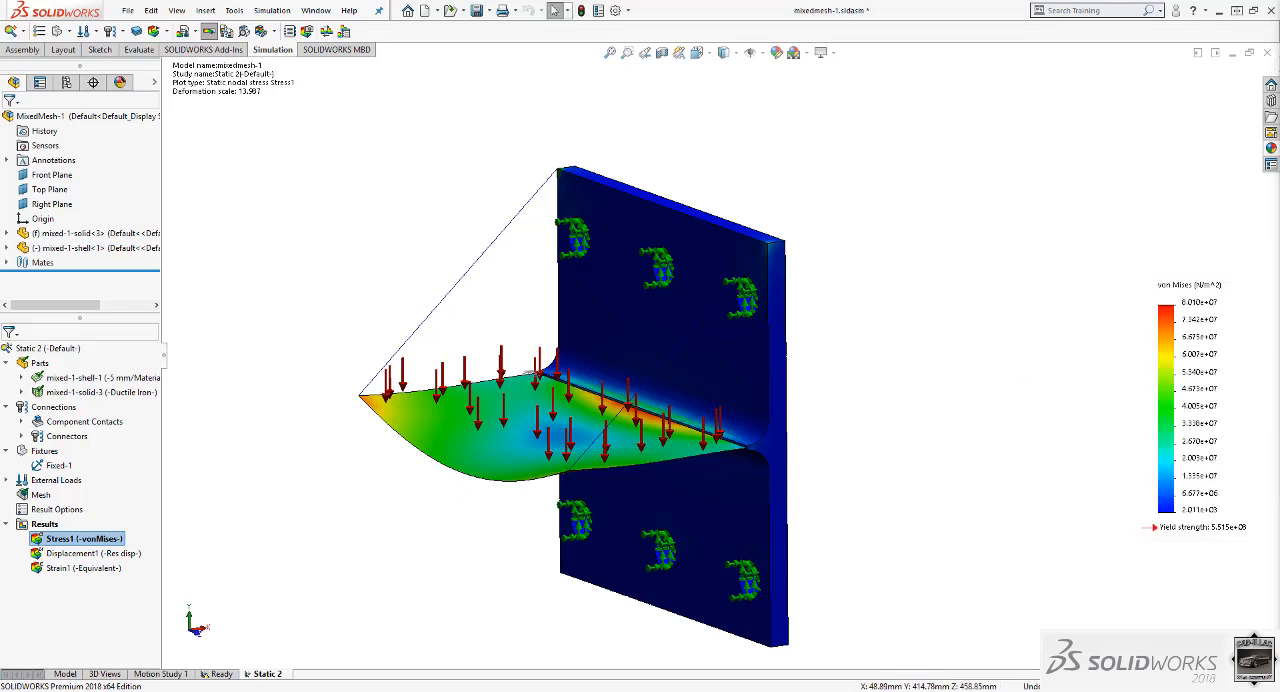
double_click(130, 553)
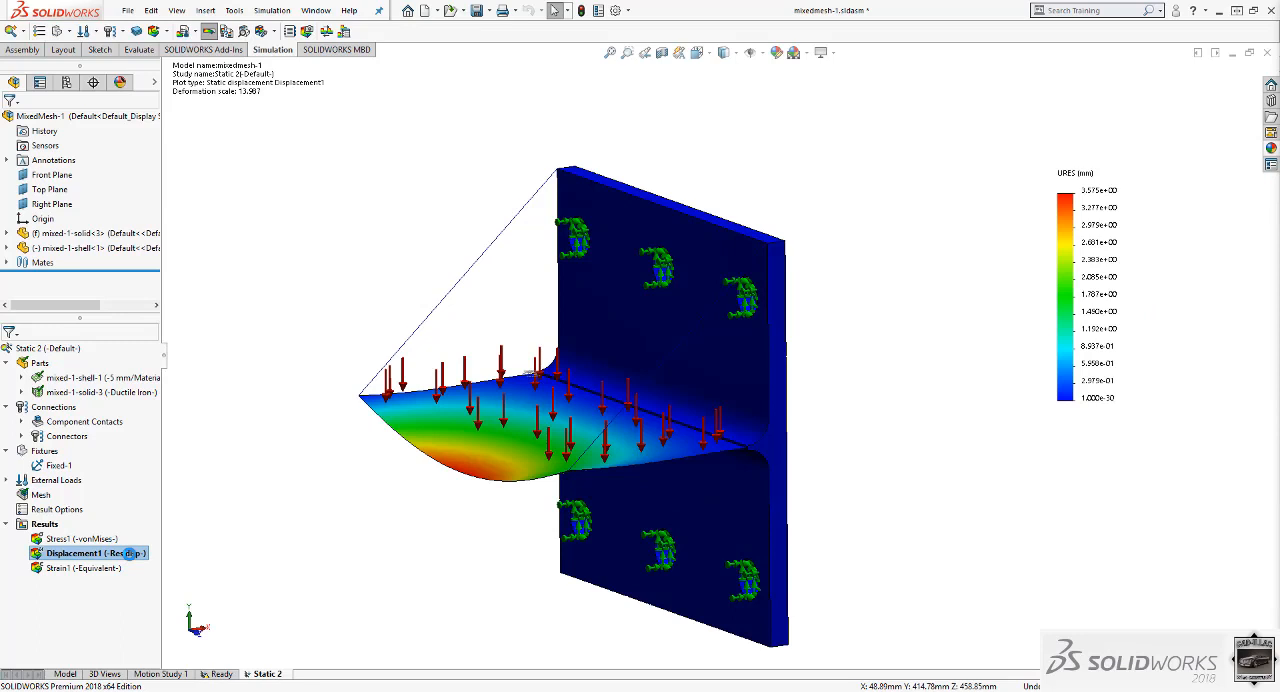
double_click(97, 568)
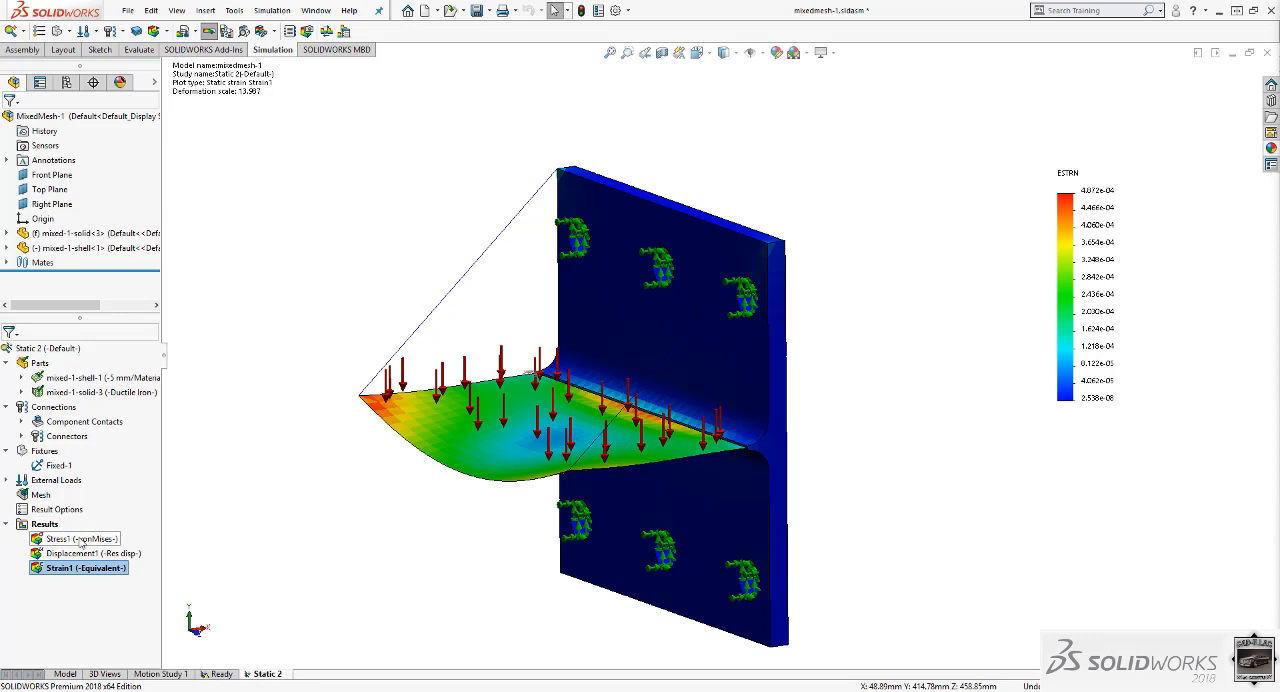
double_click(85, 539)
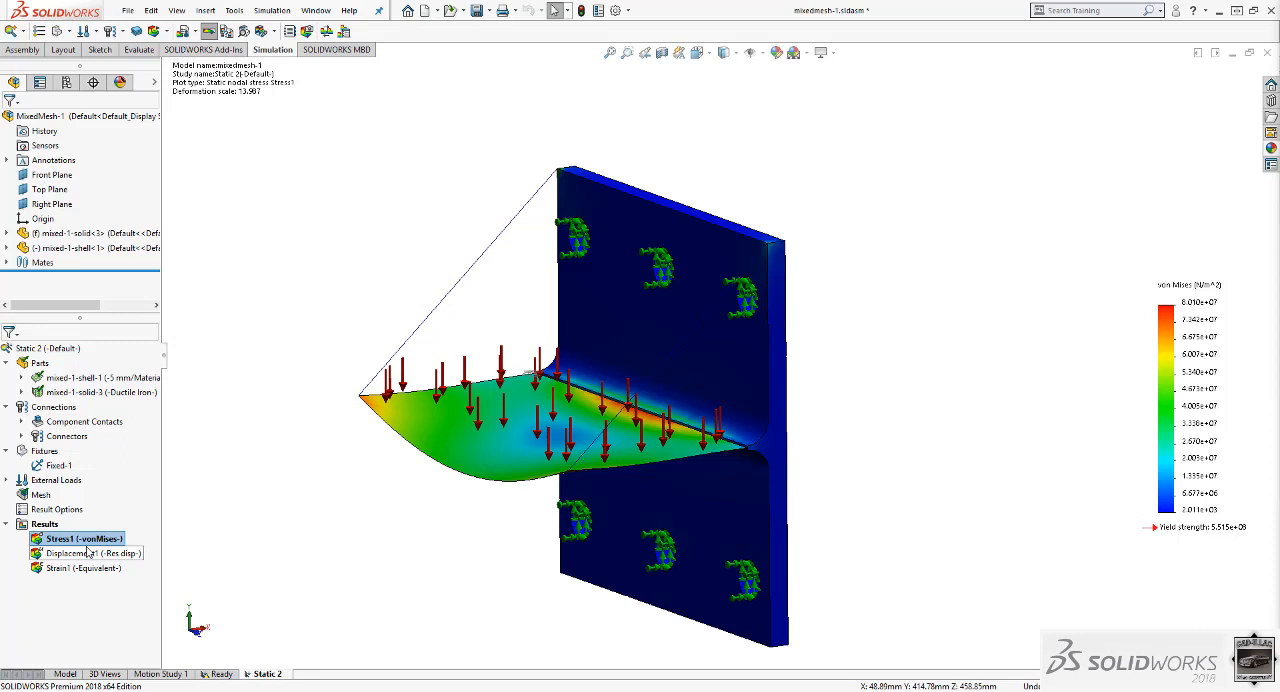
Define an X normal stress plot in psi for the shell's top face with a user-defined deformation scale of 1.
right_click(44, 524)
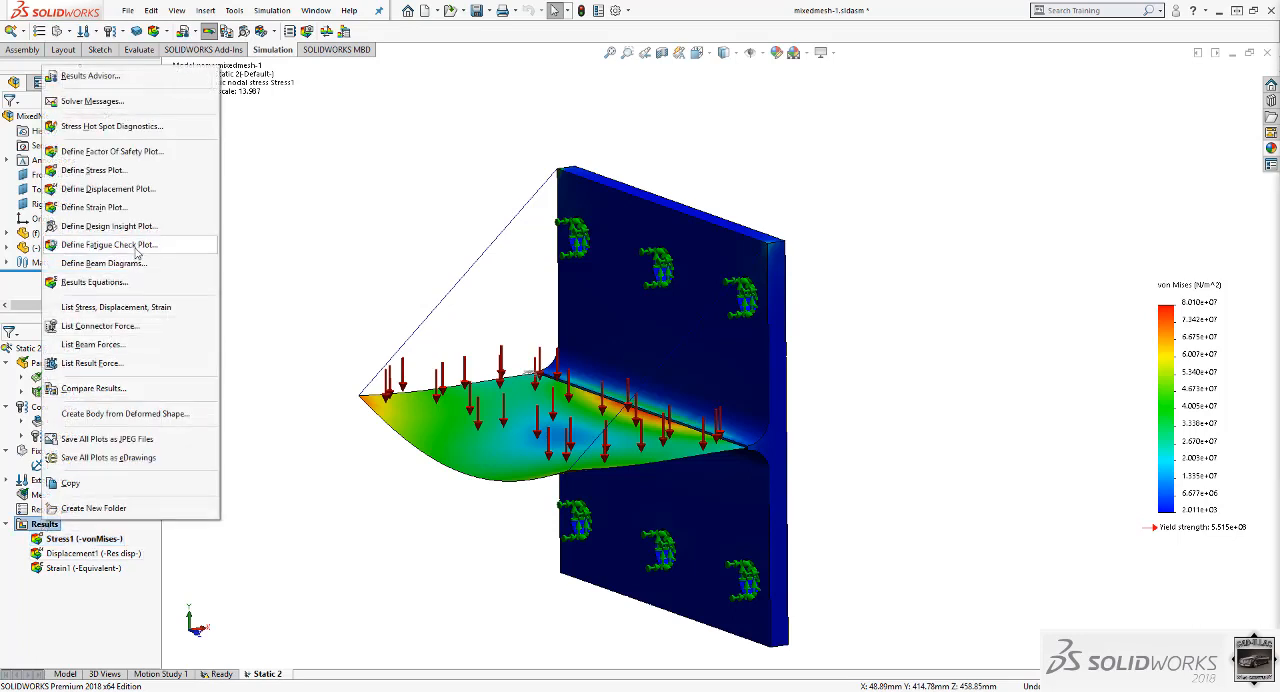
left_click(108, 171)
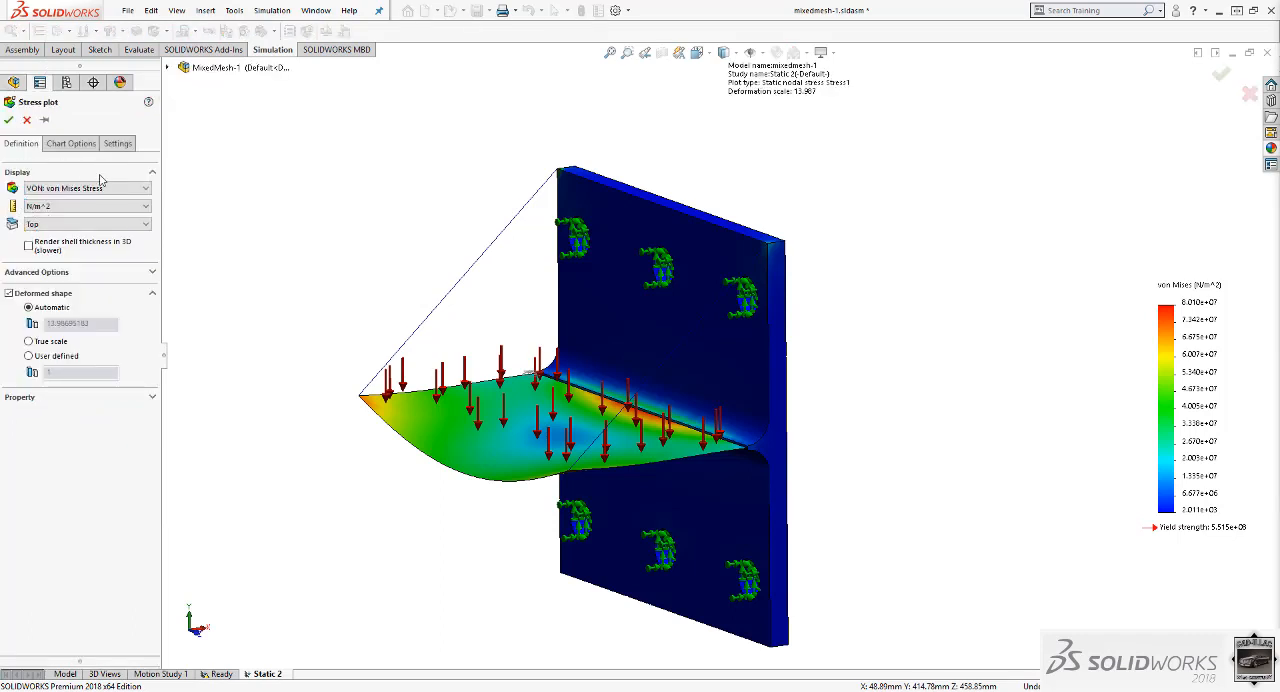
left_click(117, 188)
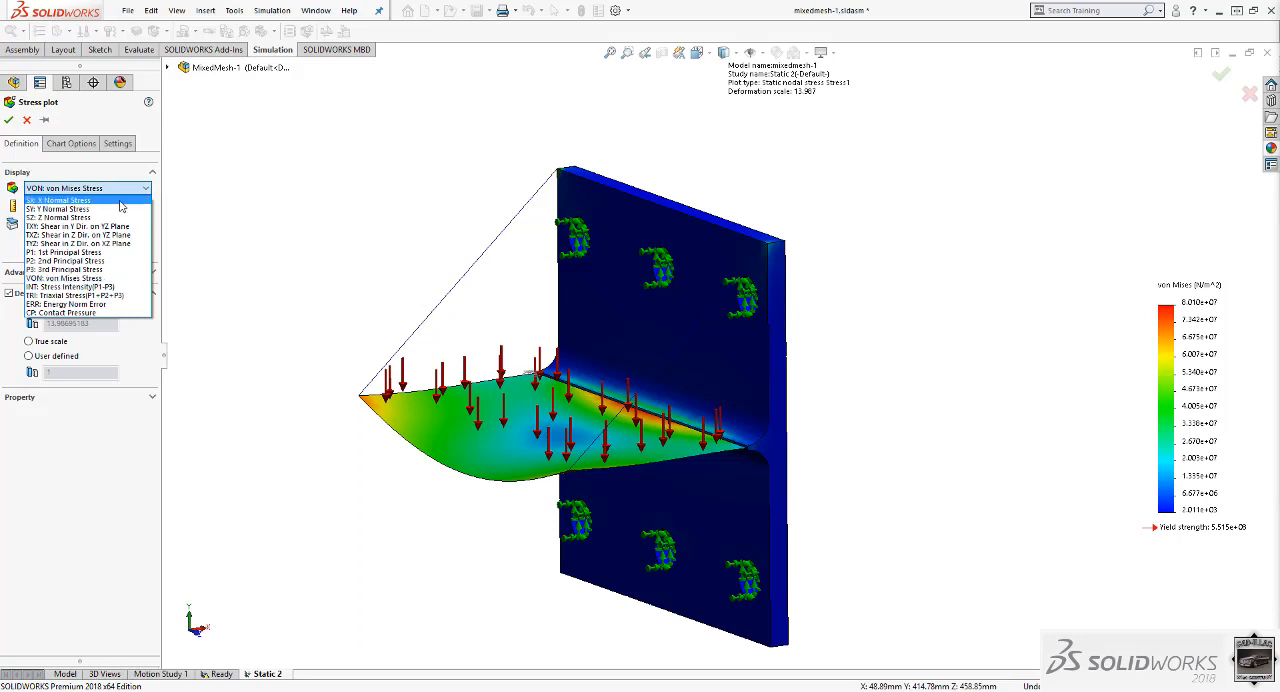
left_click(120, 200)
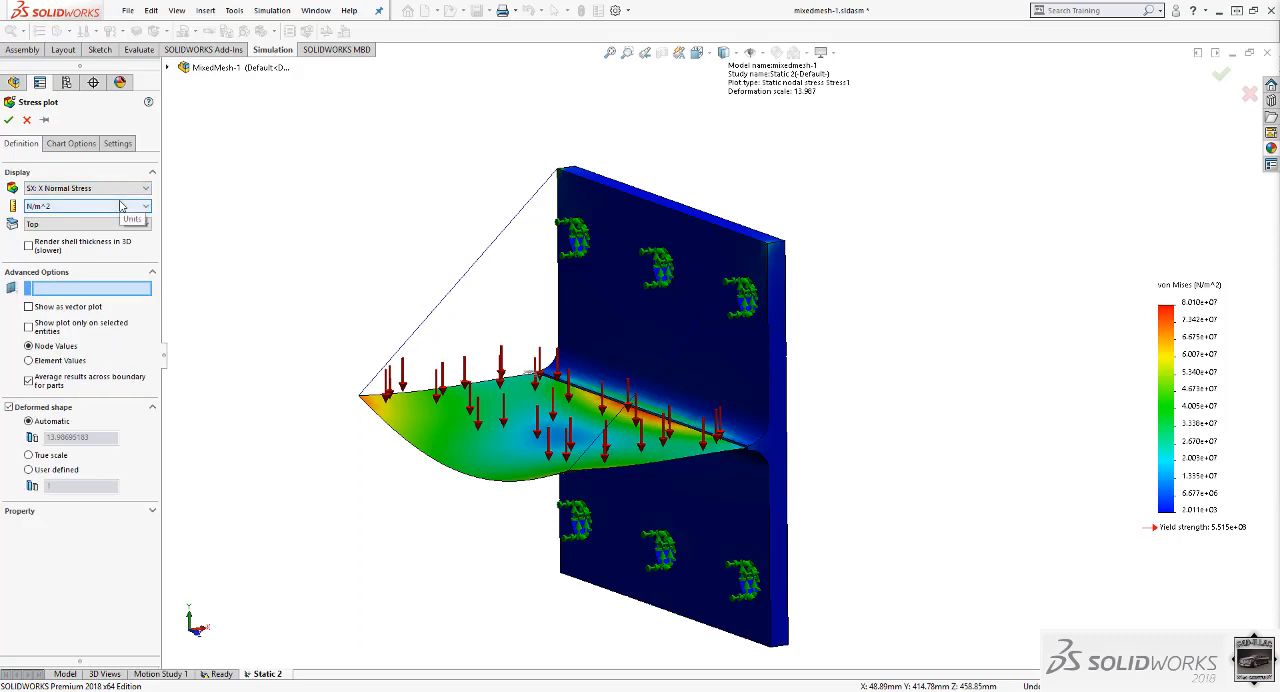
left_click(121, 206)
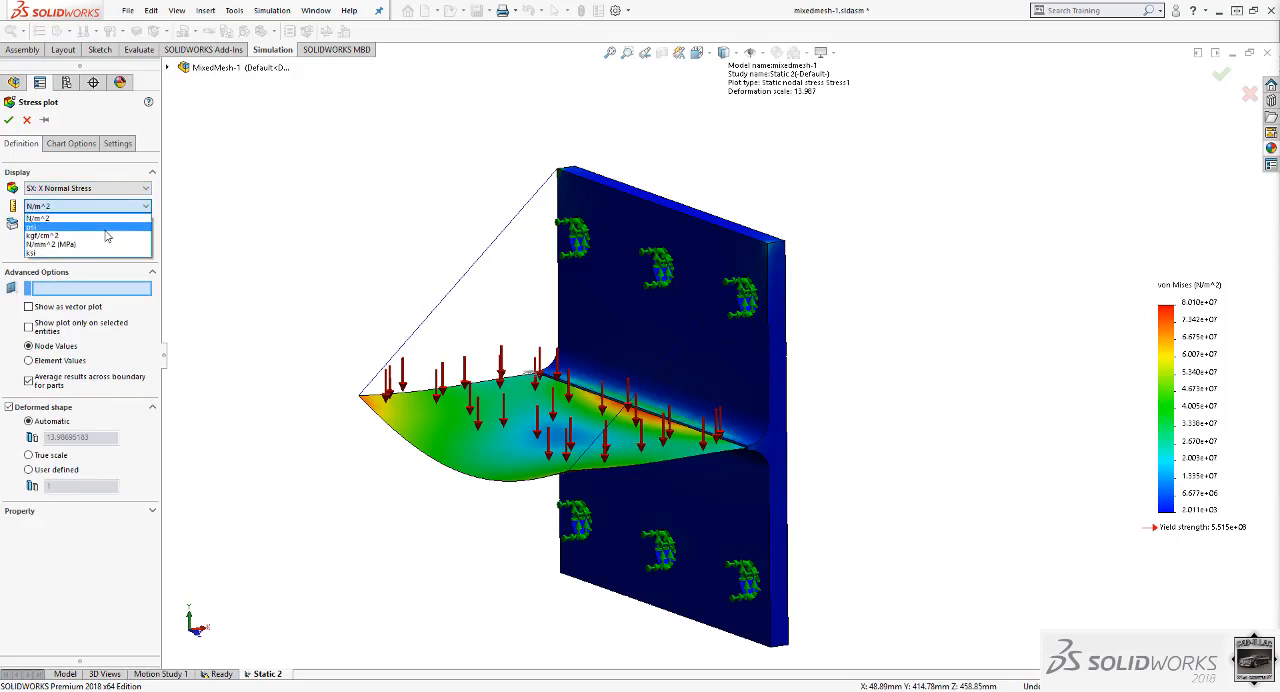
left_click(107, 233)
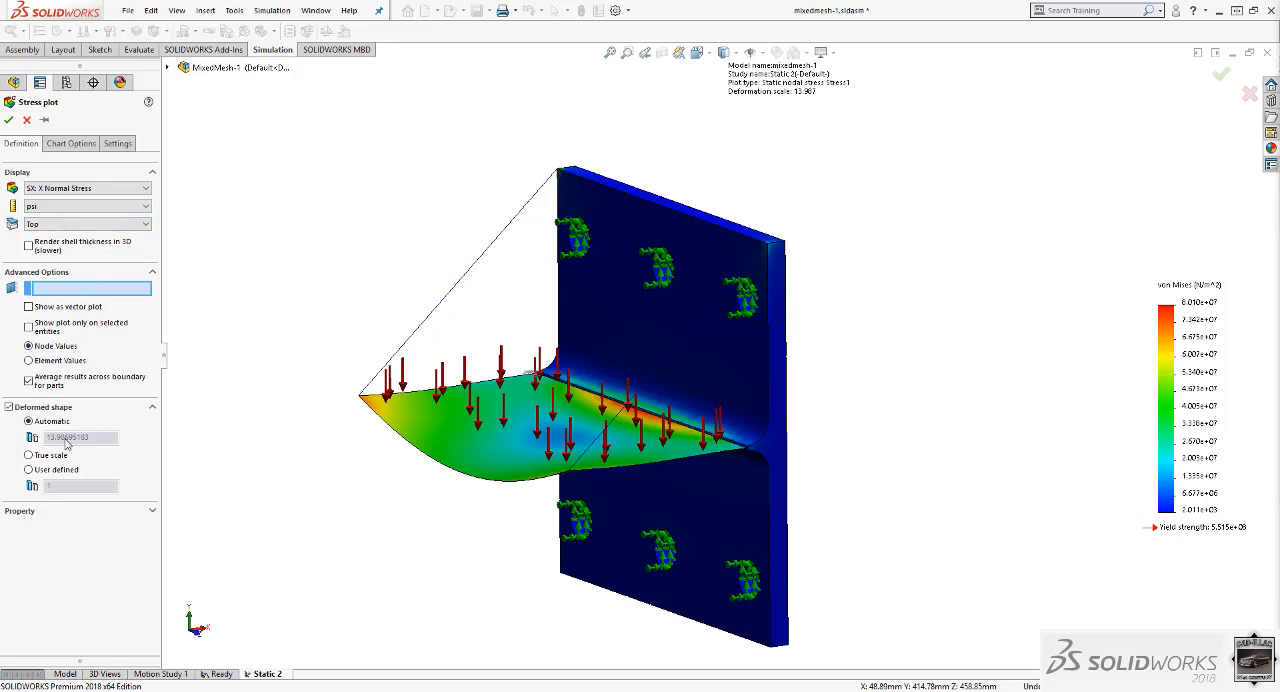
left_click(28, 470)
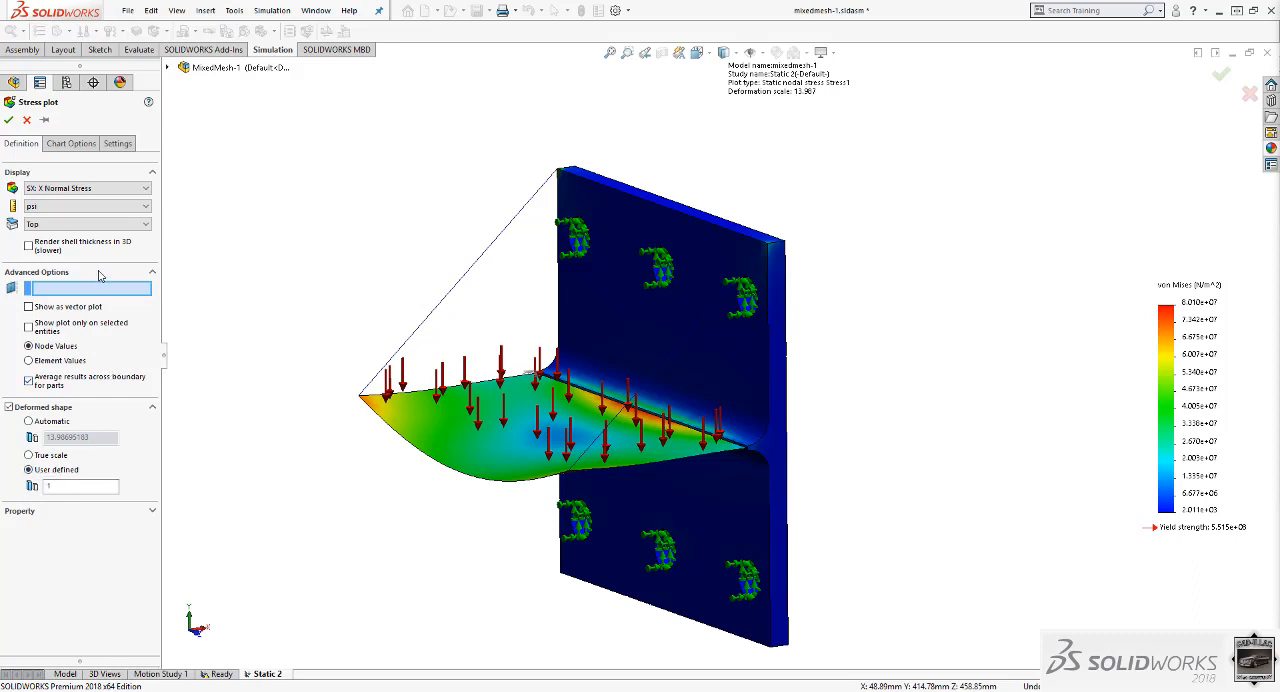
left_click(9, 119)
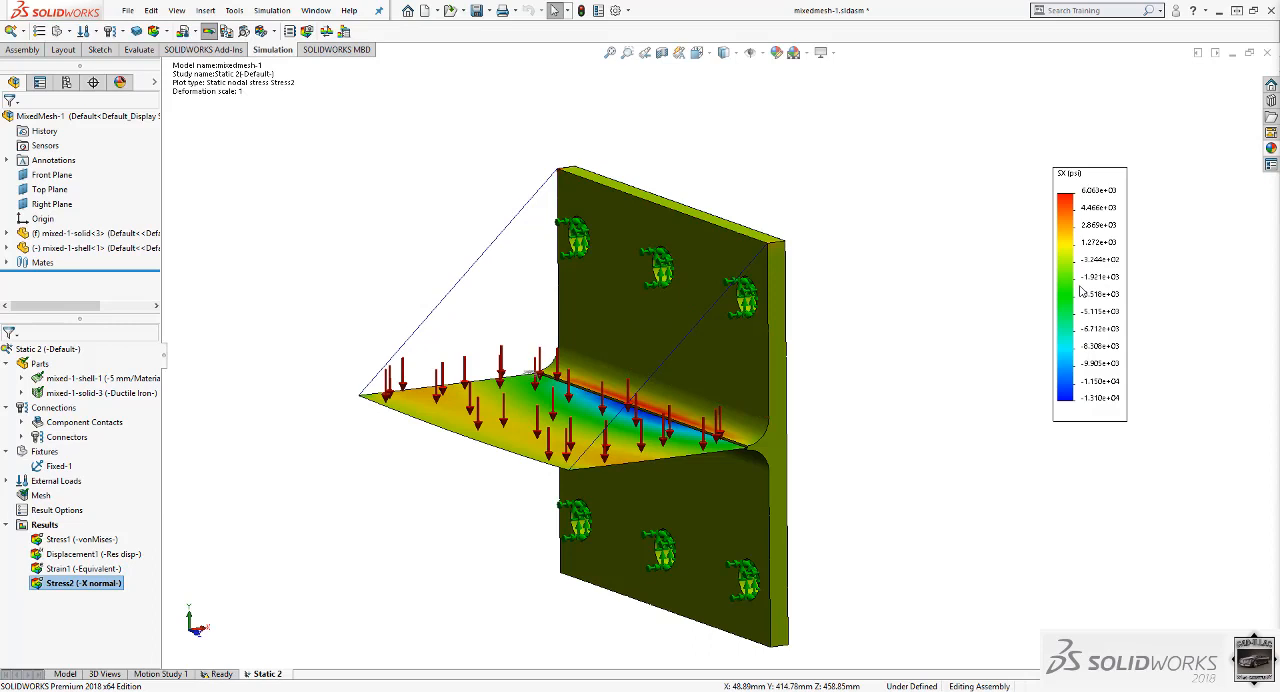
Move the X normal stress plot's legend to the empty area beside the model, just below the plot title.
left_click_drag(1080, 291, 305, 490)
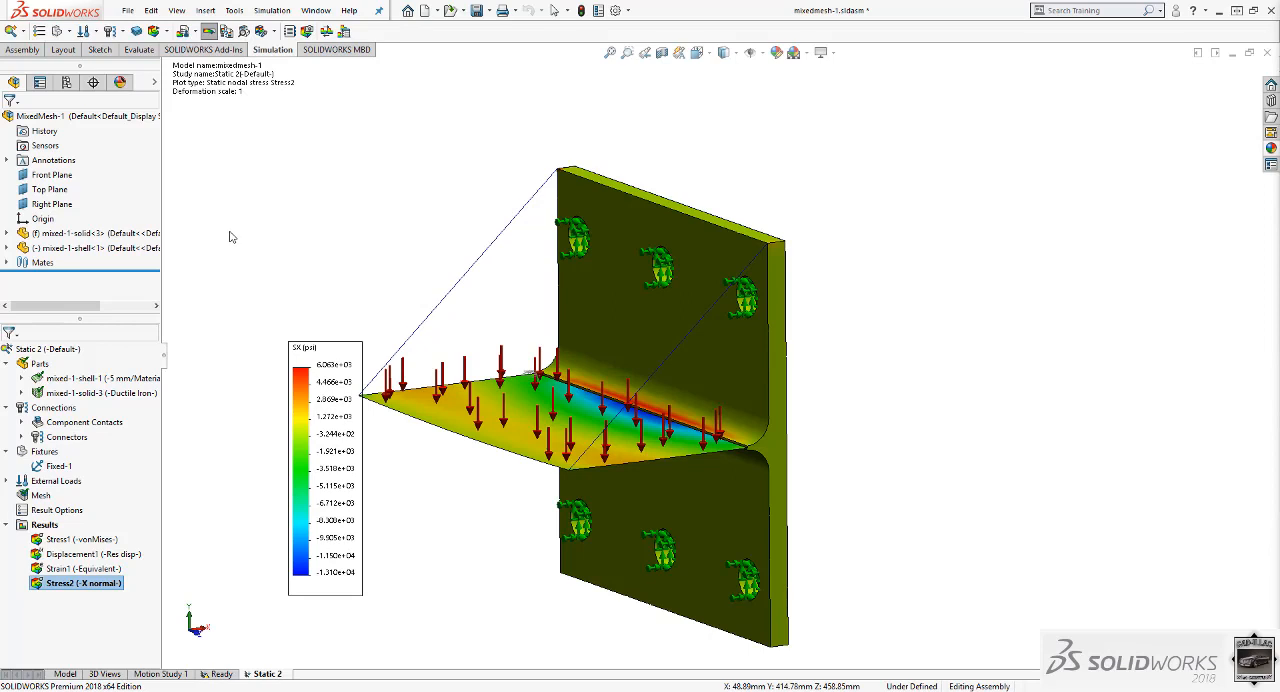
left_click_drag(229, 231, 203, 266)
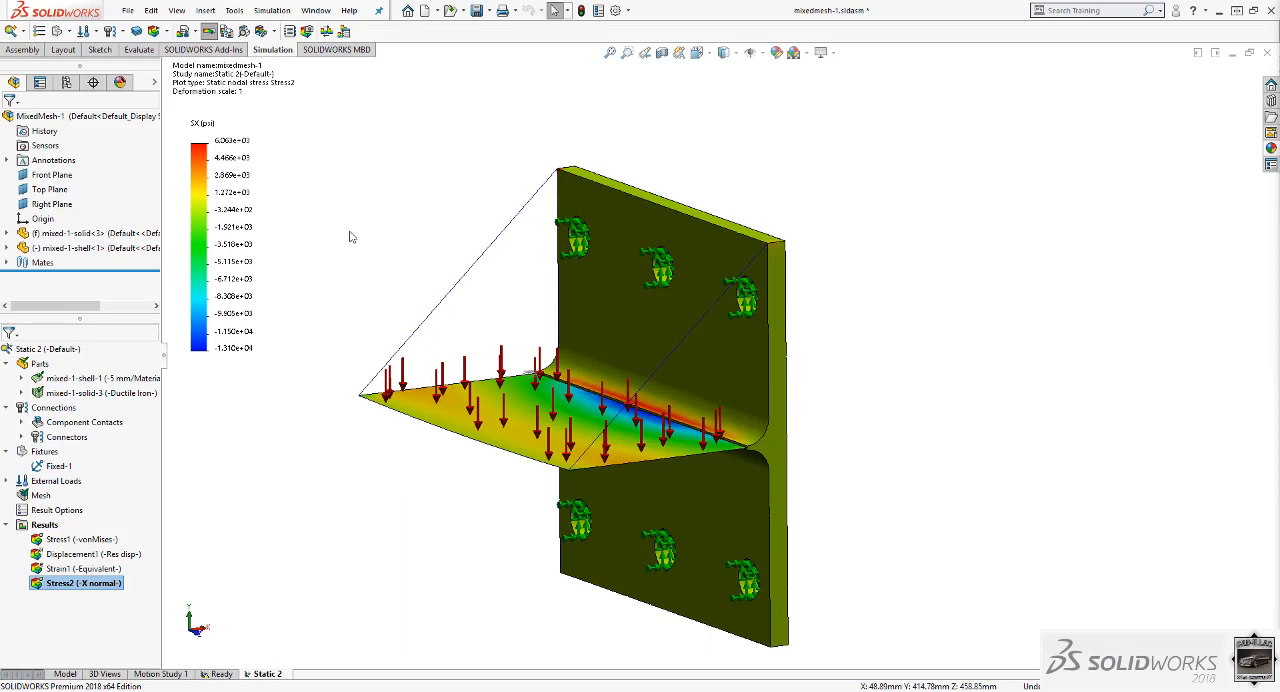
mouse_move(543, 313)
middle_mouse_down()
mouse_move(535, 396)
mouse_move(548, 311)
mouse_move(542, 326)
middle_mouse_up()
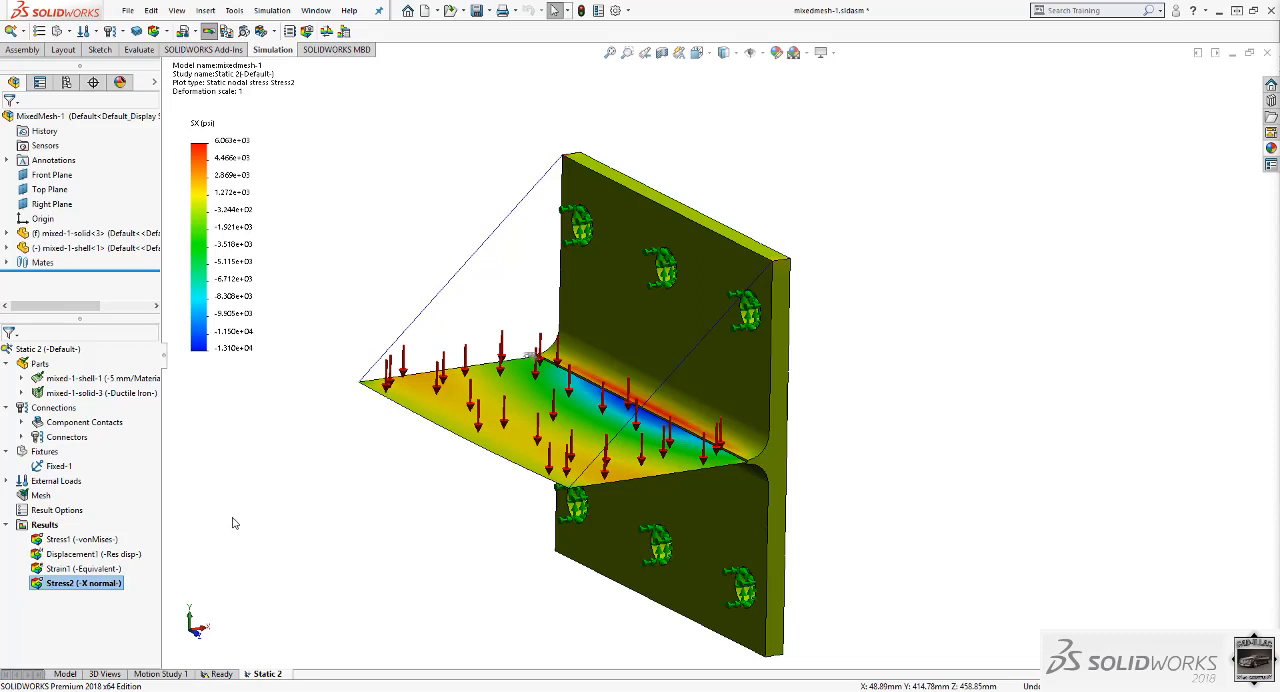
Define another X normal stress plot in psi for the shell's bottom face with a user-defined deformation scale of 1.
right_click(48, 527)
left_click(125, 177)
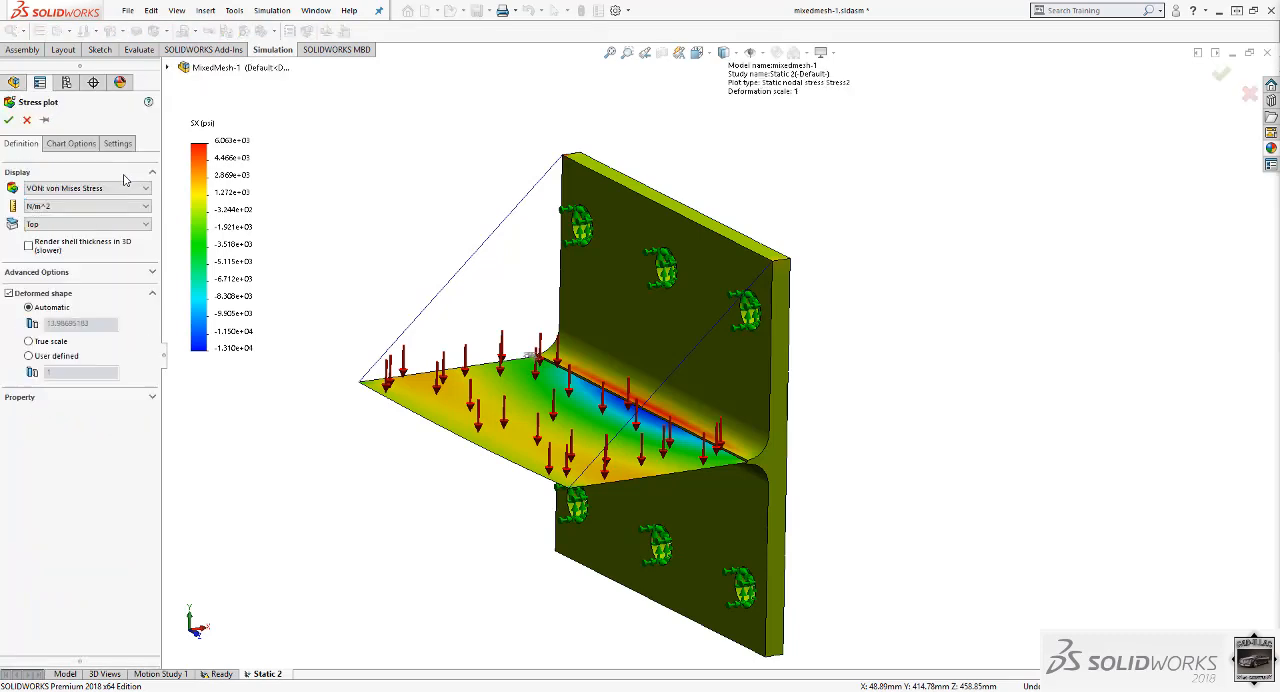
left_click(140, 193)
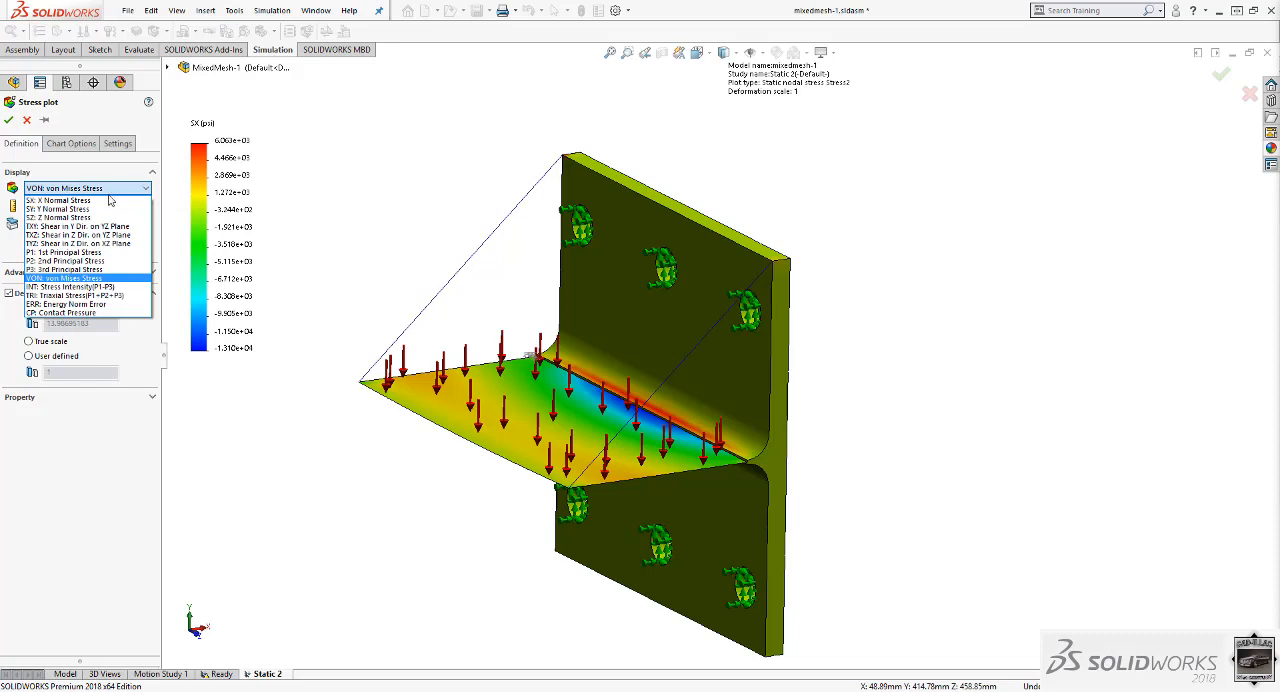
left_click(105, 202)
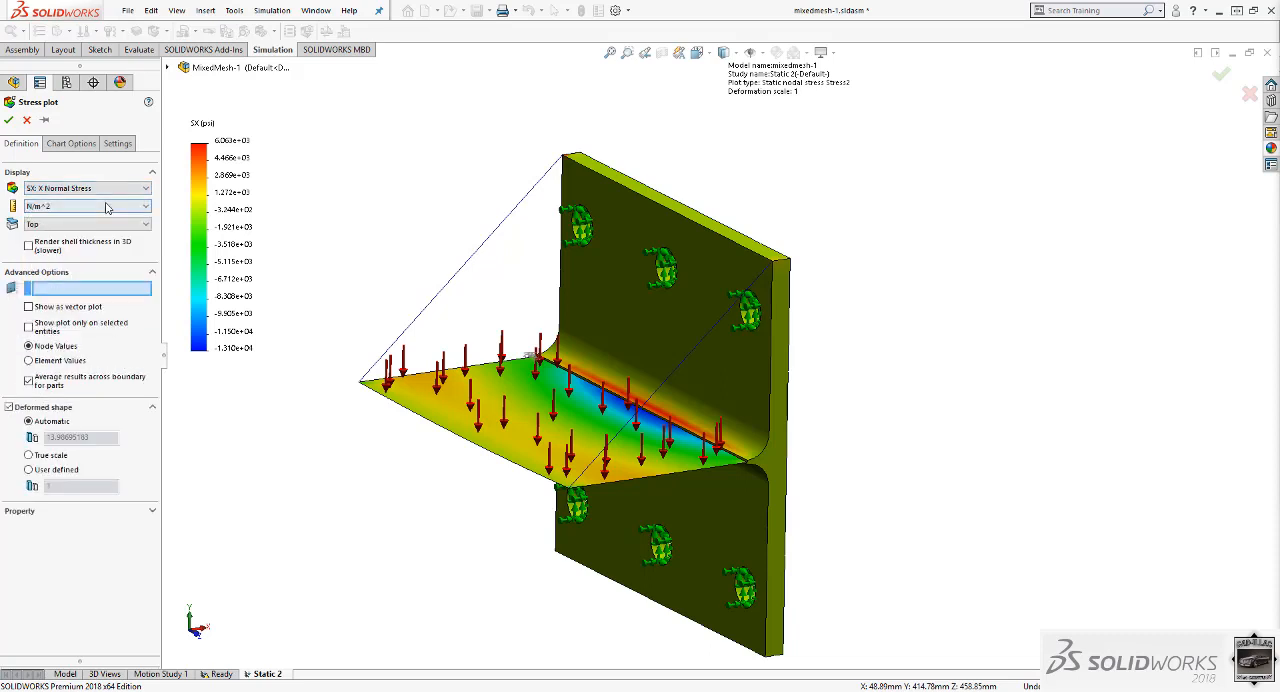
left_click(88, 224)
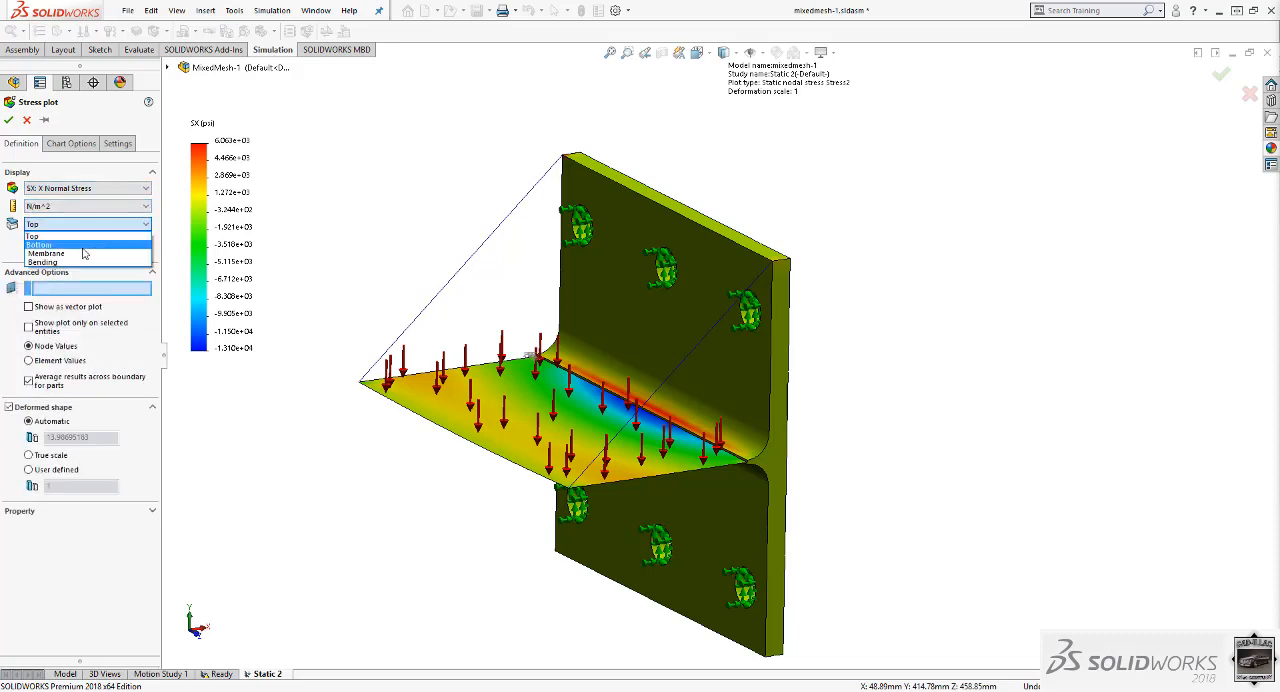
left_click(86, 245)
left_click(108, 206)
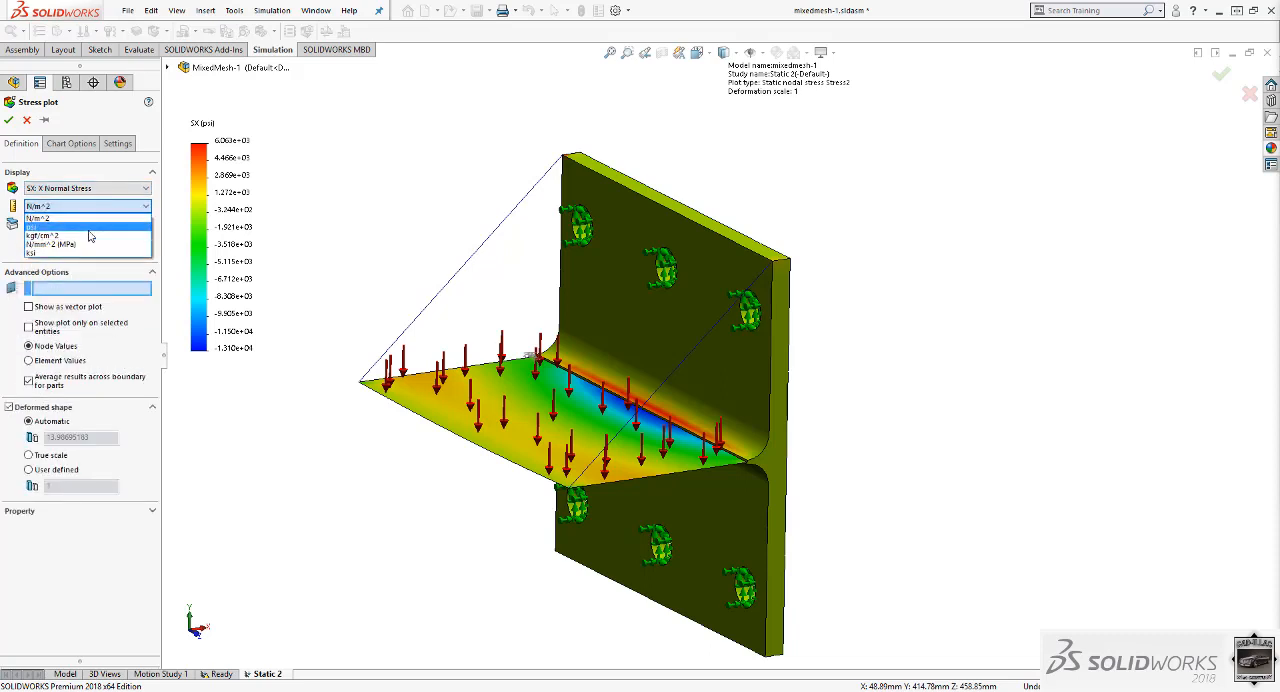
left_click(88, 227)
left_click(36, 471)
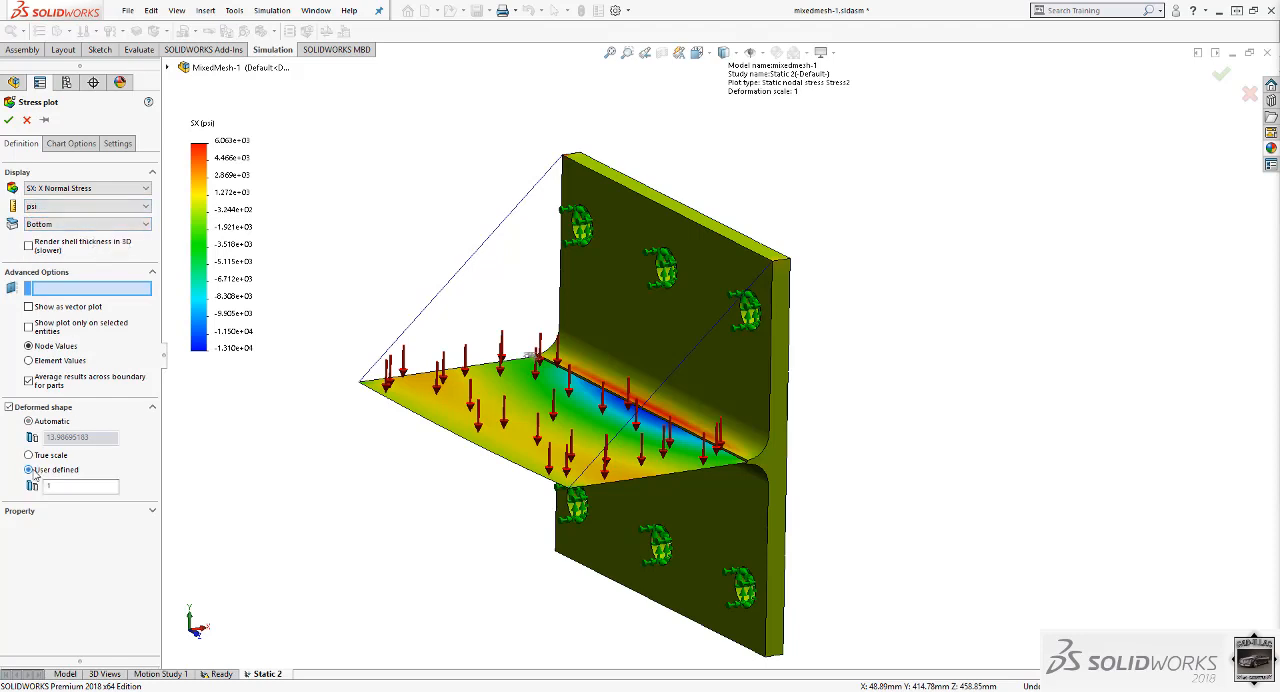
left_click(10, 120)
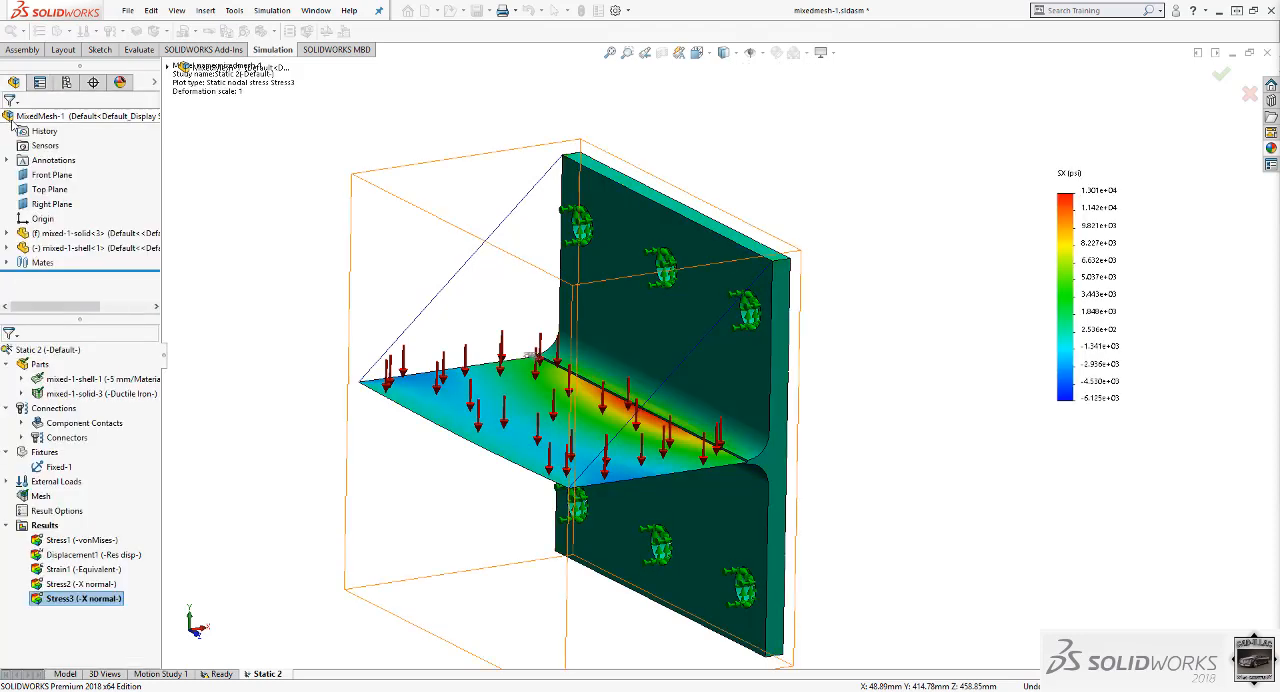
Define a resultant displacement plot in inches with the deformed shape at true scale.
mouse_move(671, 496)
middle_mouse_down()
mouse_move(650, 450)
mouse_move(634, 251)
mouse_move(665, 560)
mouse_move(651, 482)
middle_mouse_up()
scroll(640, 390, "down", 6)
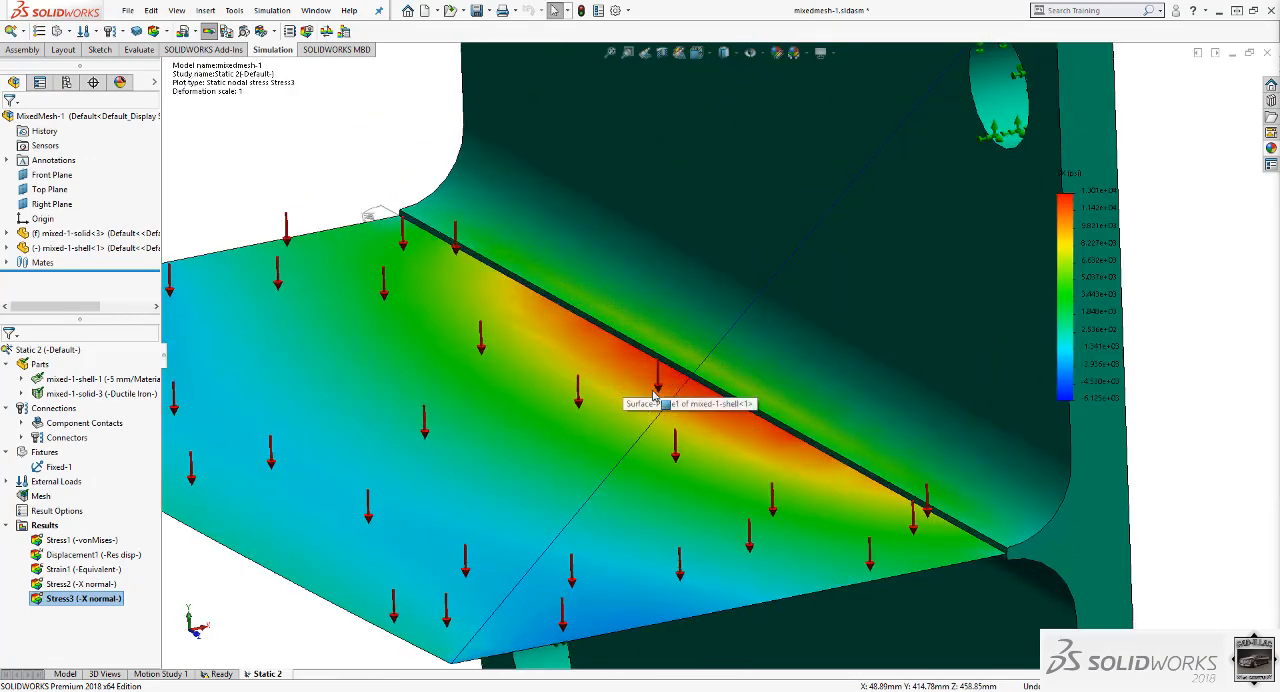
middle_click_drag(657, 366, 760, 374)
scroll(630, 334, "up", 5)
scroll(632, 352, "up", 4)
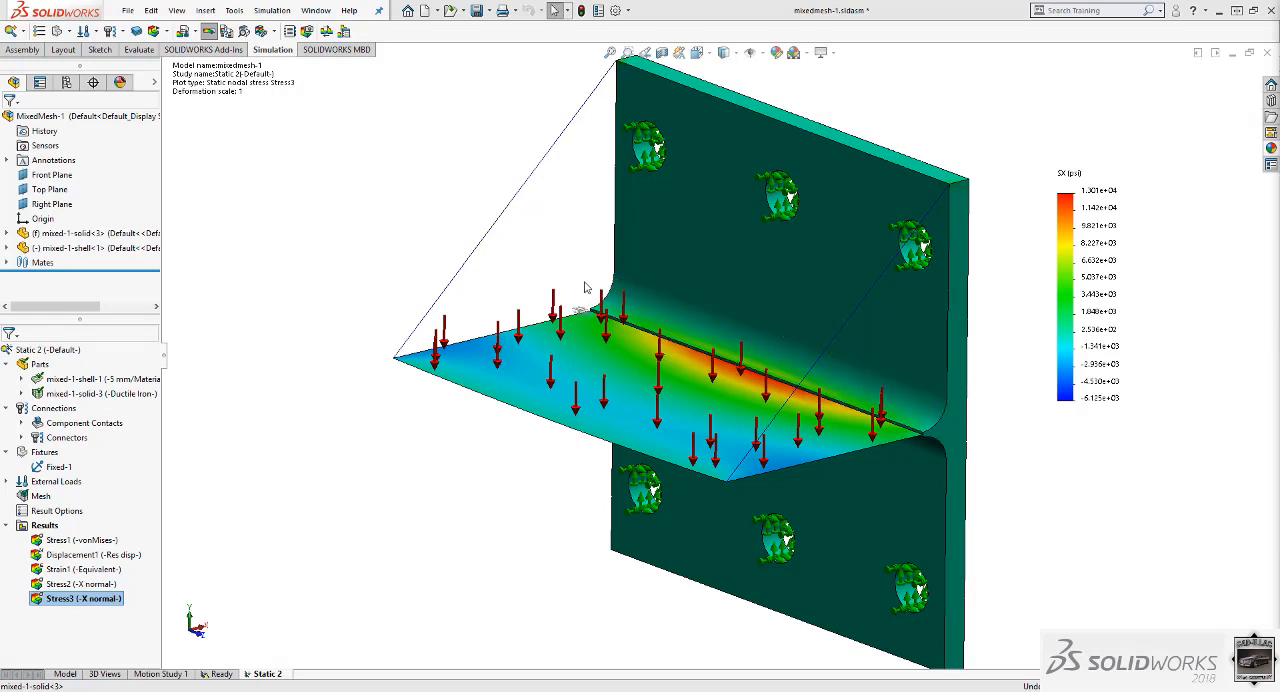
right_click(60, 528)
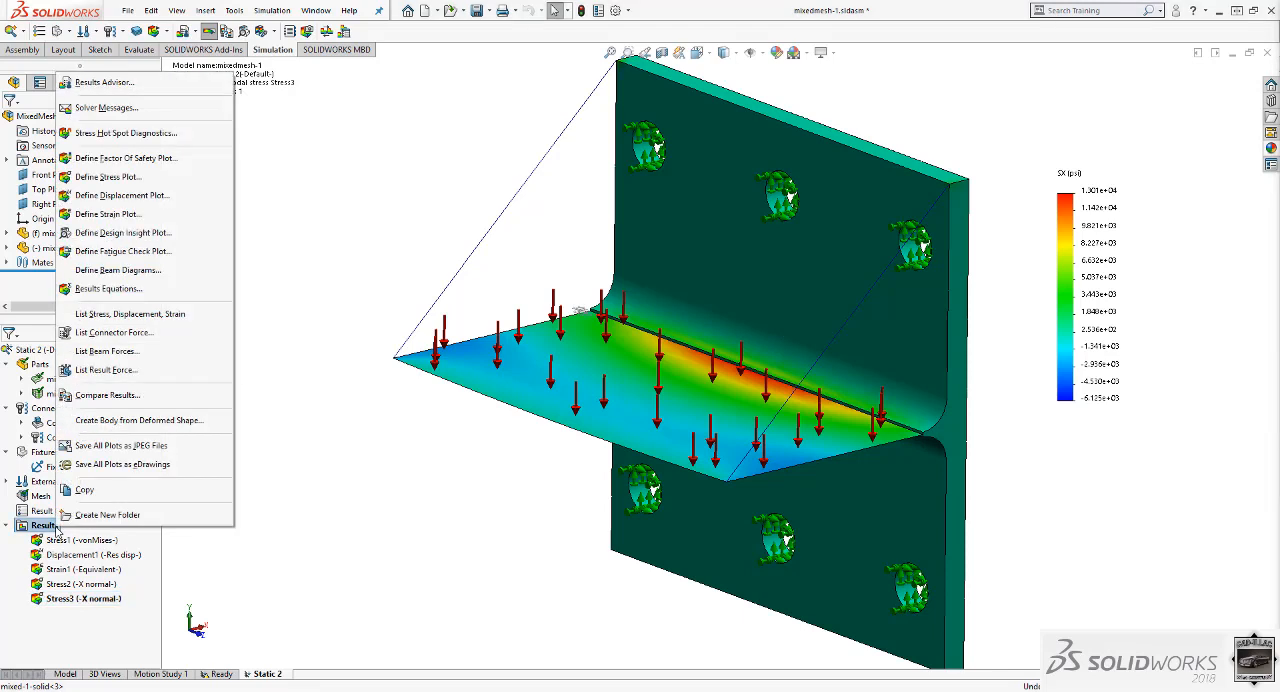
left_click(160, 196)
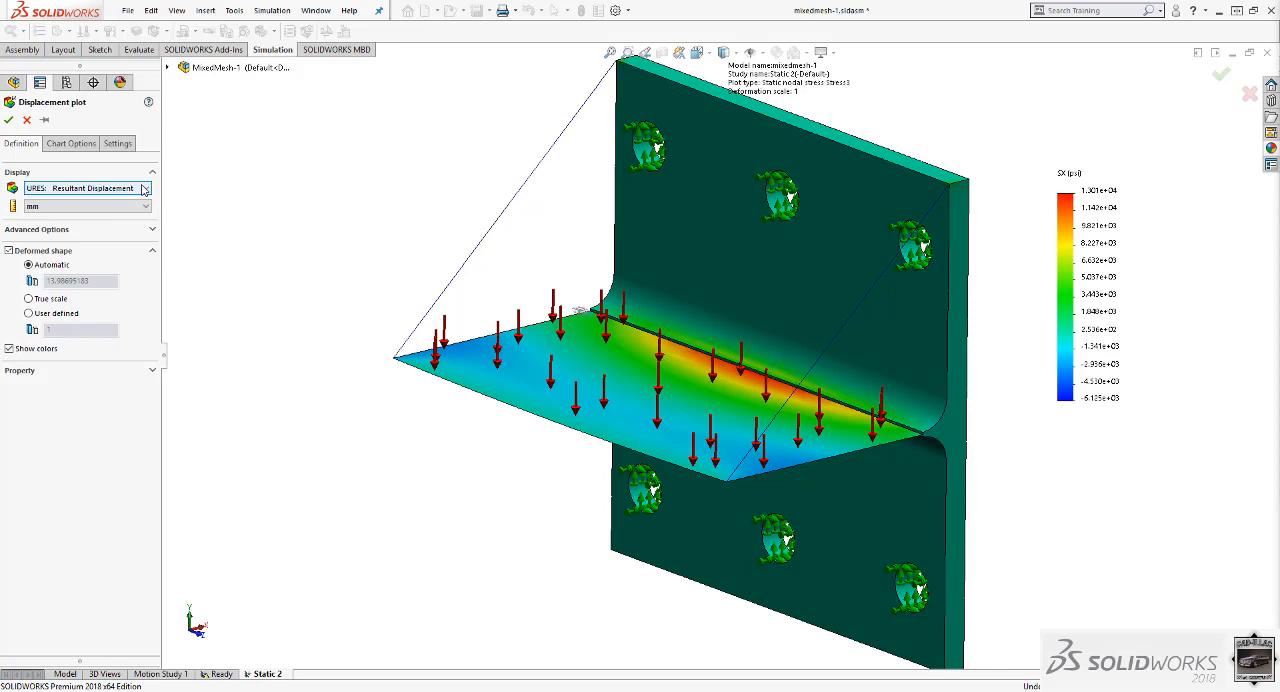
left_click(122, 207)
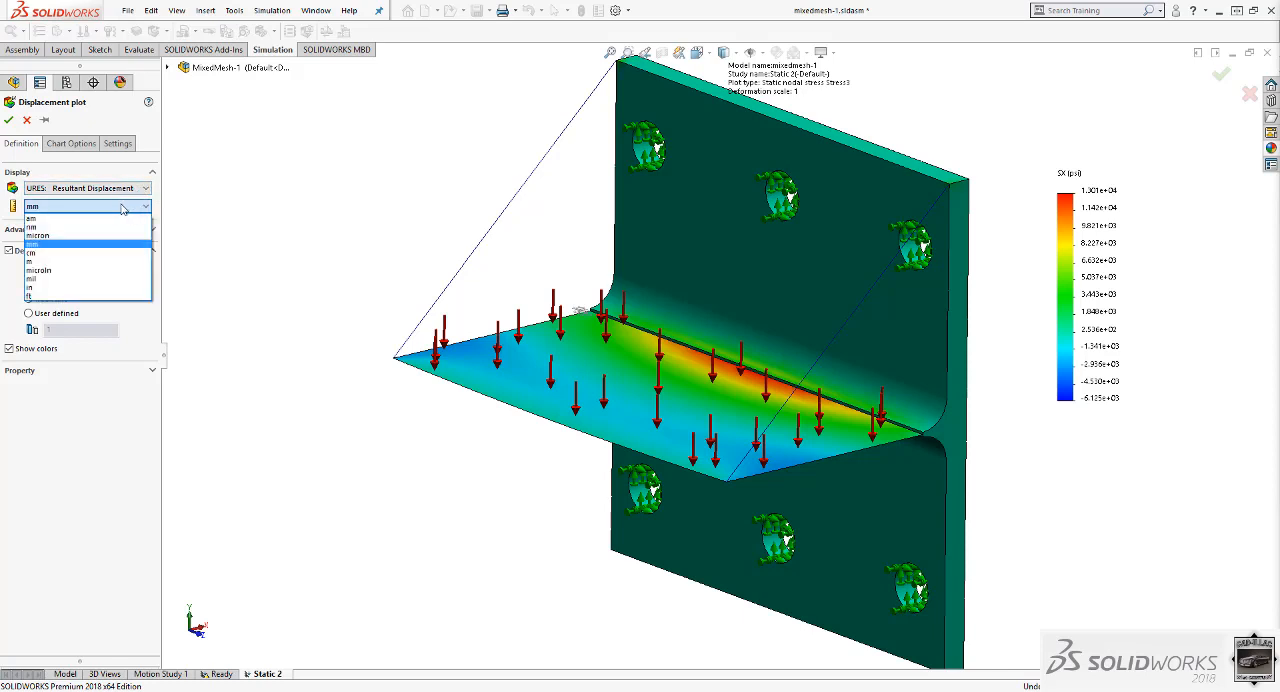
left_click(104, 288)
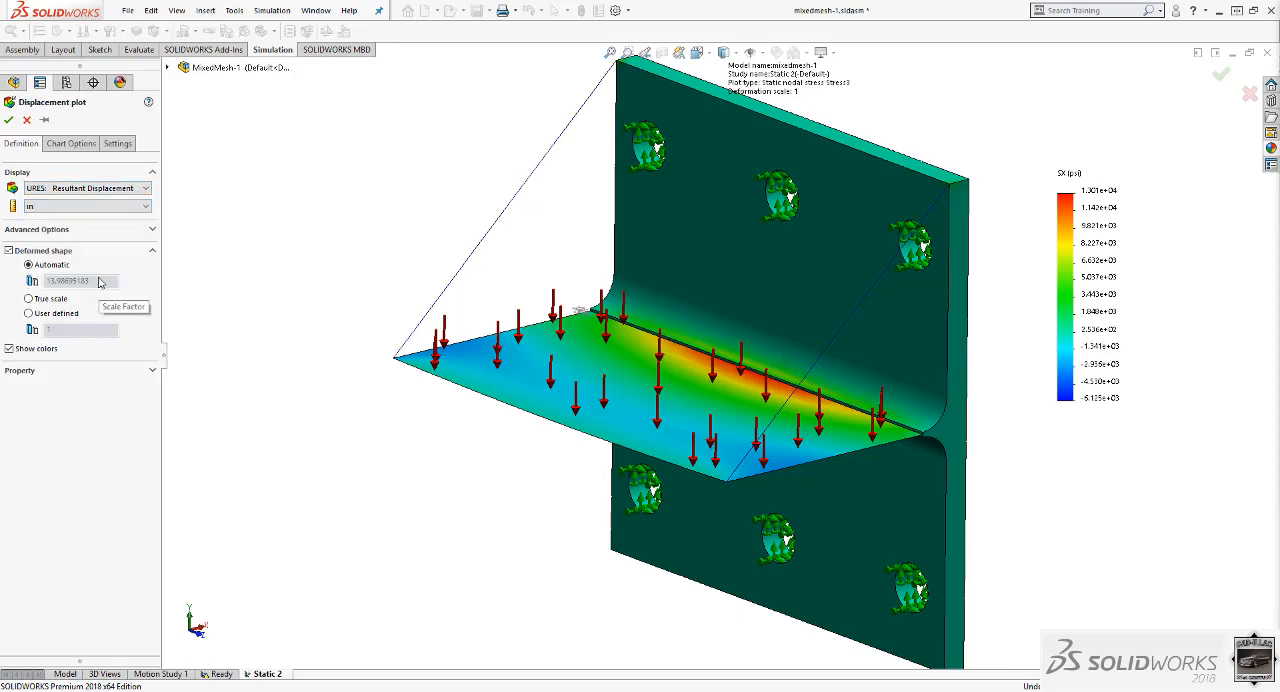
left_click(46, 314)
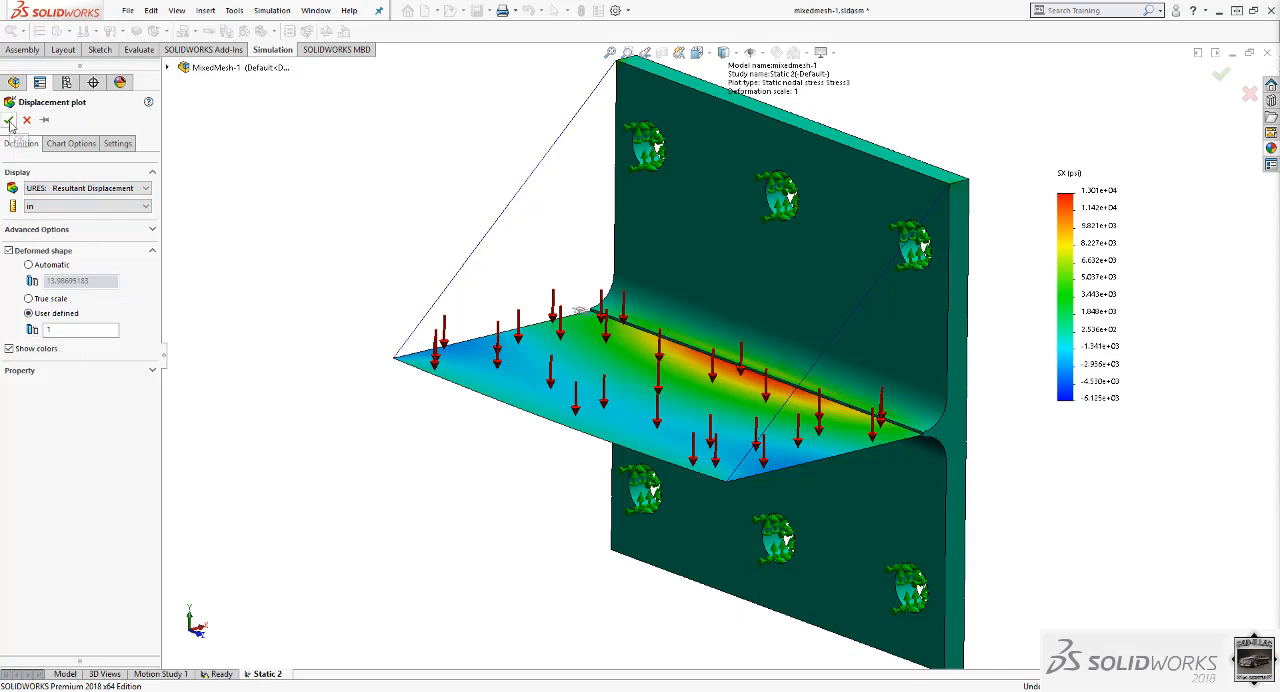
left_click(29, 299)
left_click(8, 119)
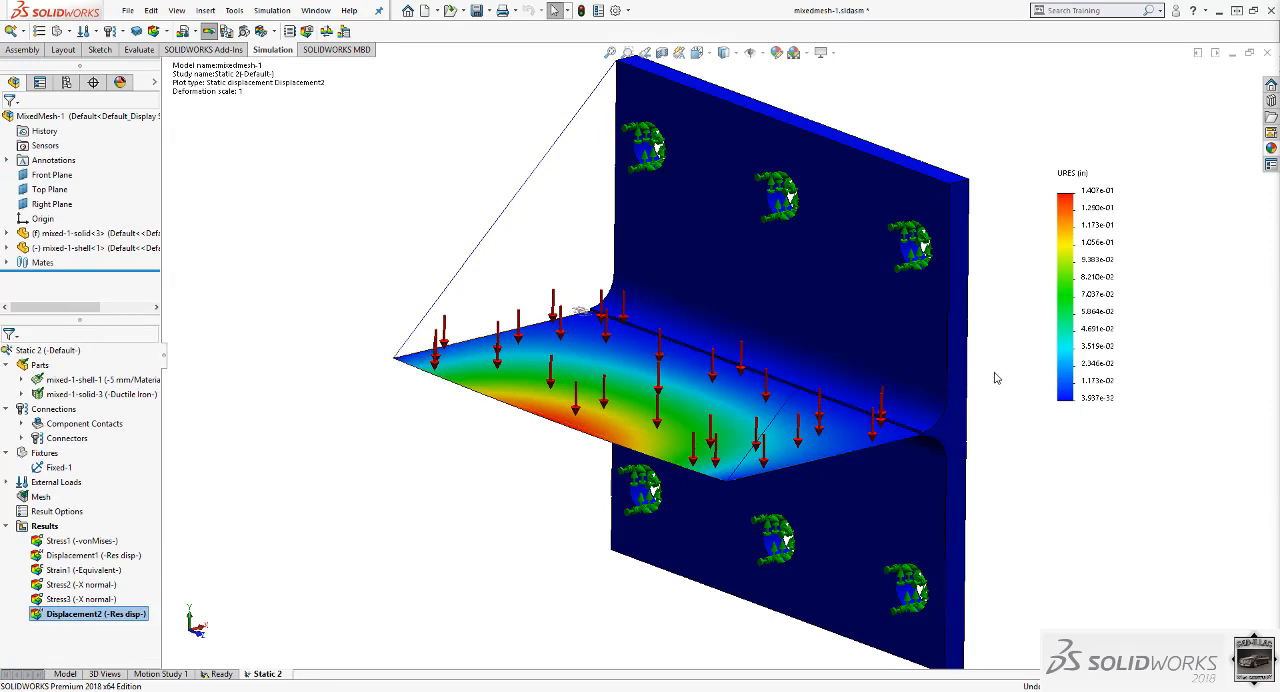
Change the units of the true-scale resultant displacement plot to mm.
middle_click_drag(903, 469, 798, 382)
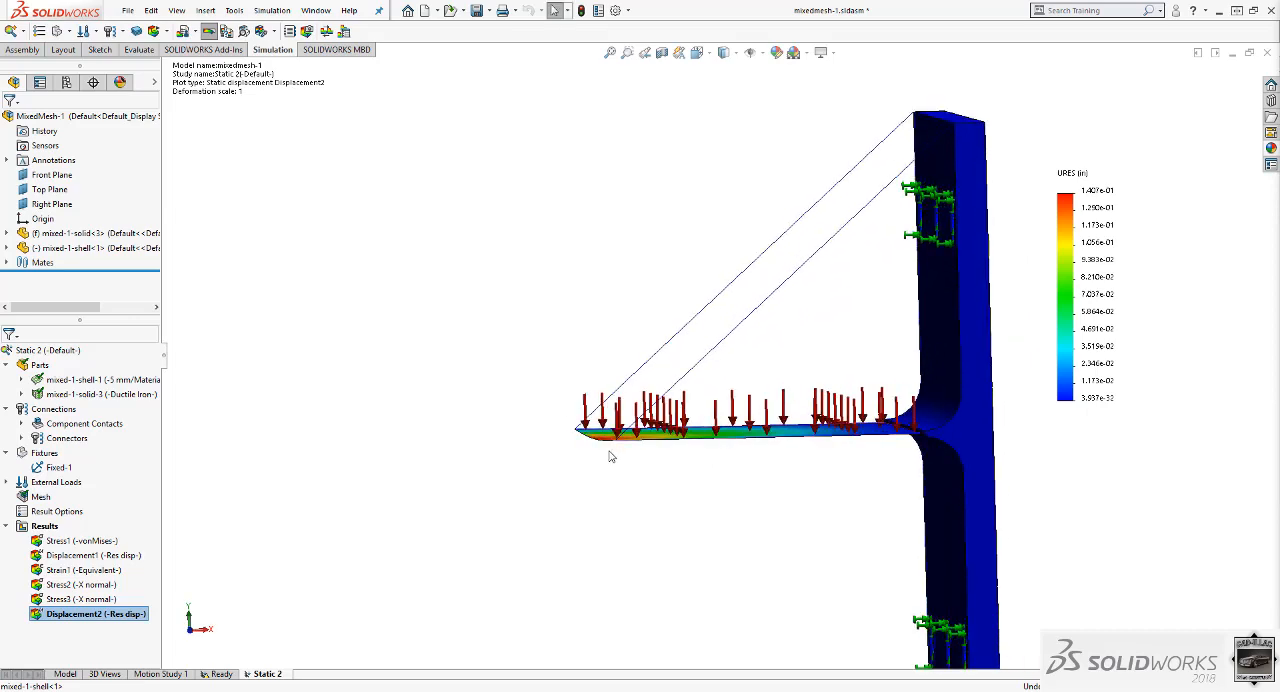
scroll(612, 457, "down", 4)
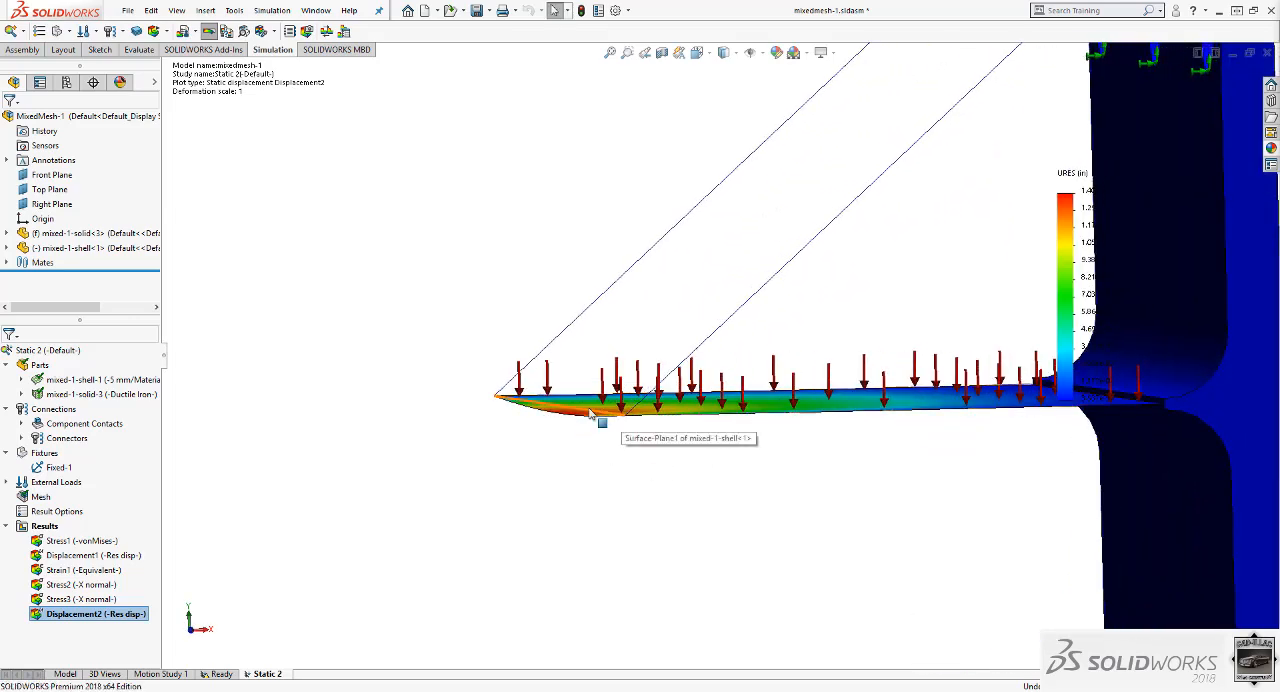
left_click(590, 413)
mouse_move(640, 474)
middle_mouse_down()
mouse_move(614, 463)
mouse_move(616, 475)
middle_mouse_up()
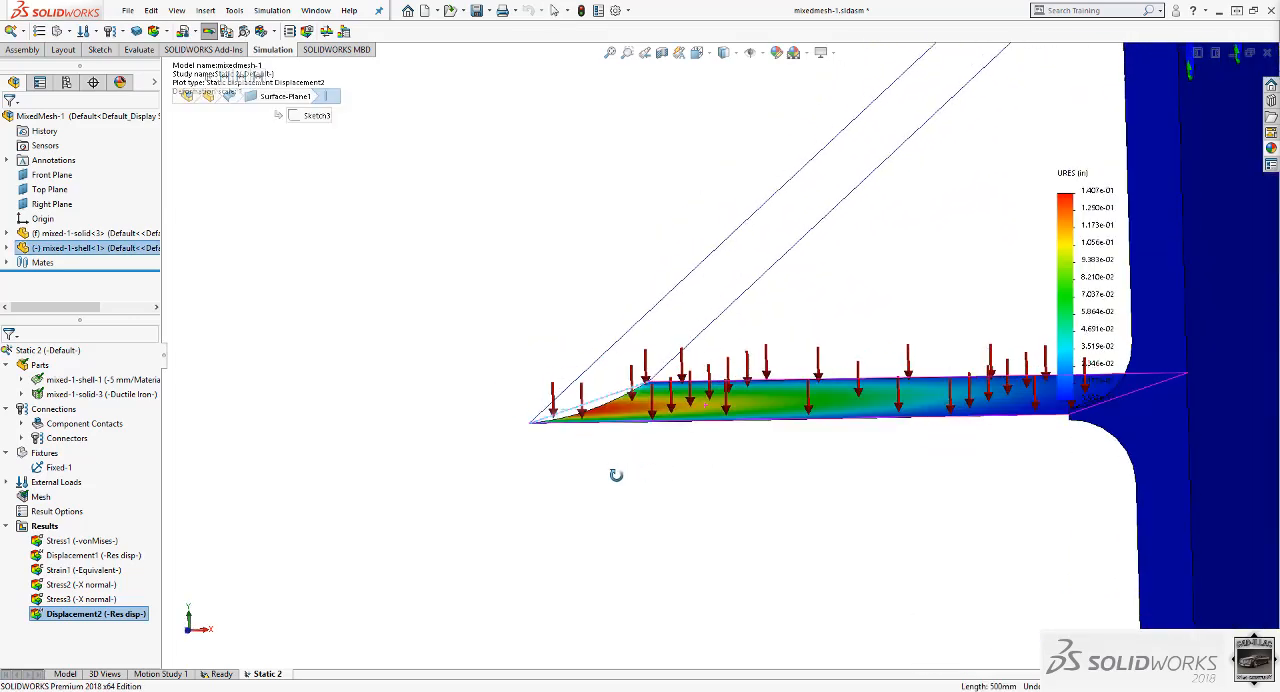
middle_click_drag(535, 474, 606, 316)
scroll(641, 460, "up", 4)
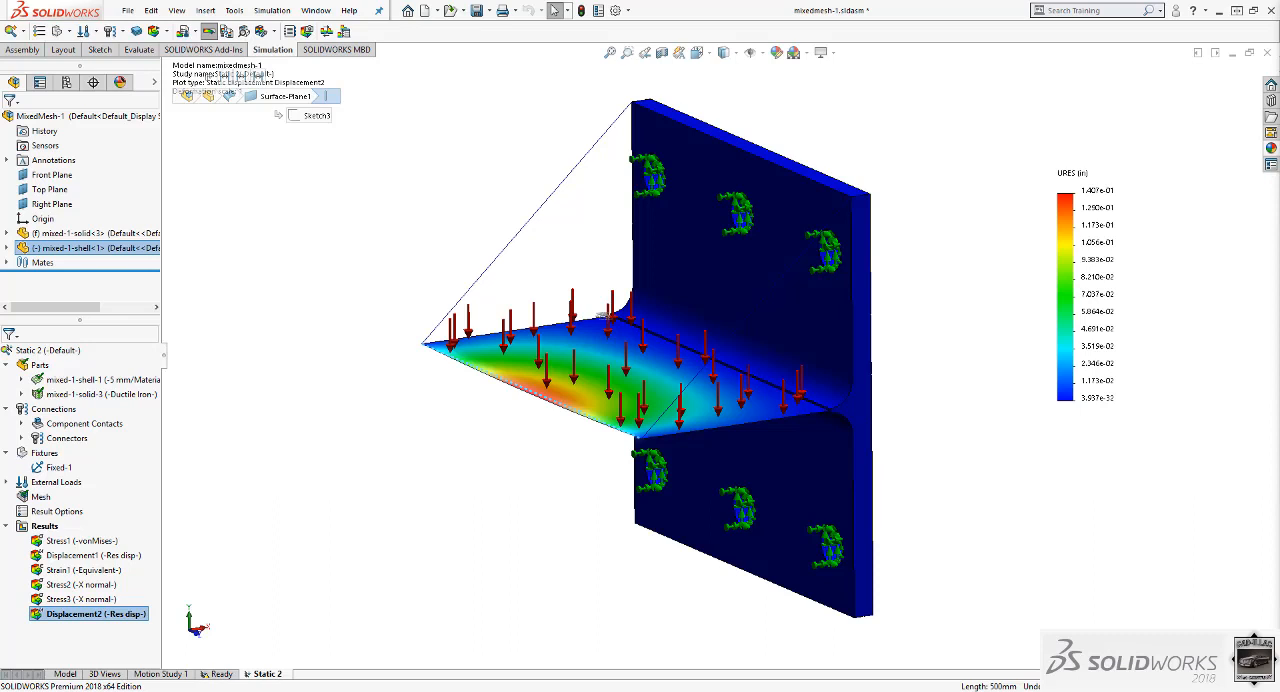
right_click(125, 619)
left_click(155, 309)
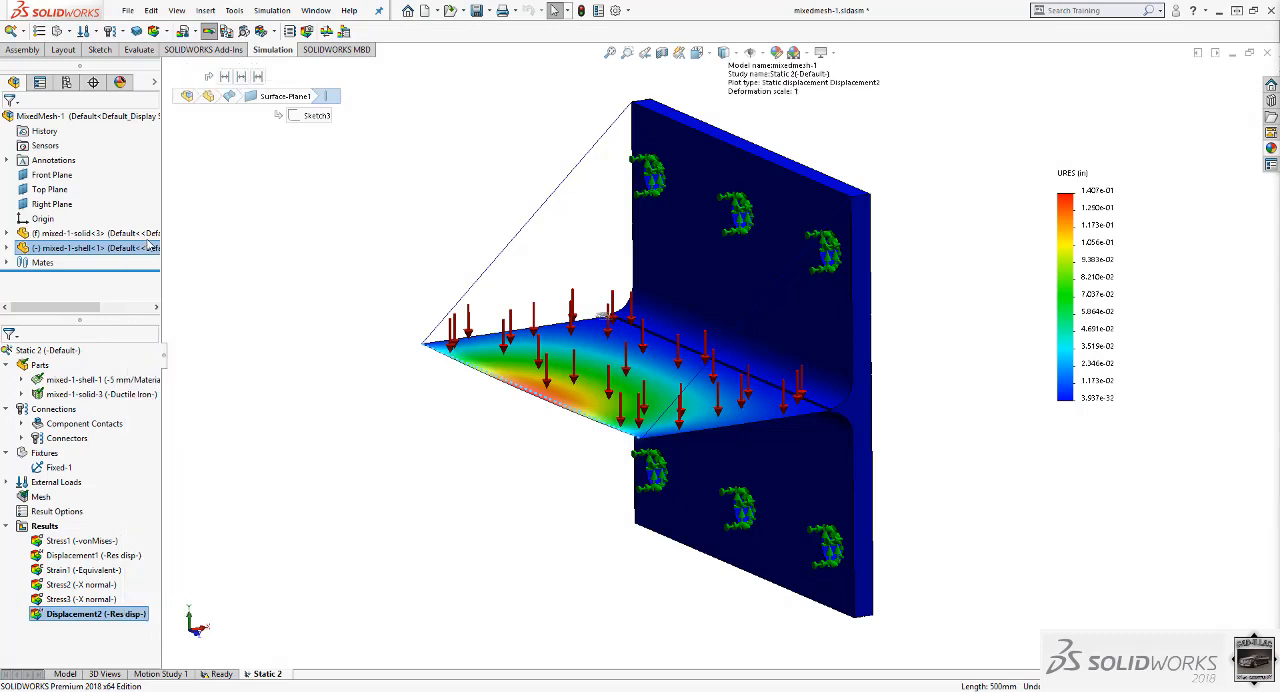
left_click(118, 206)
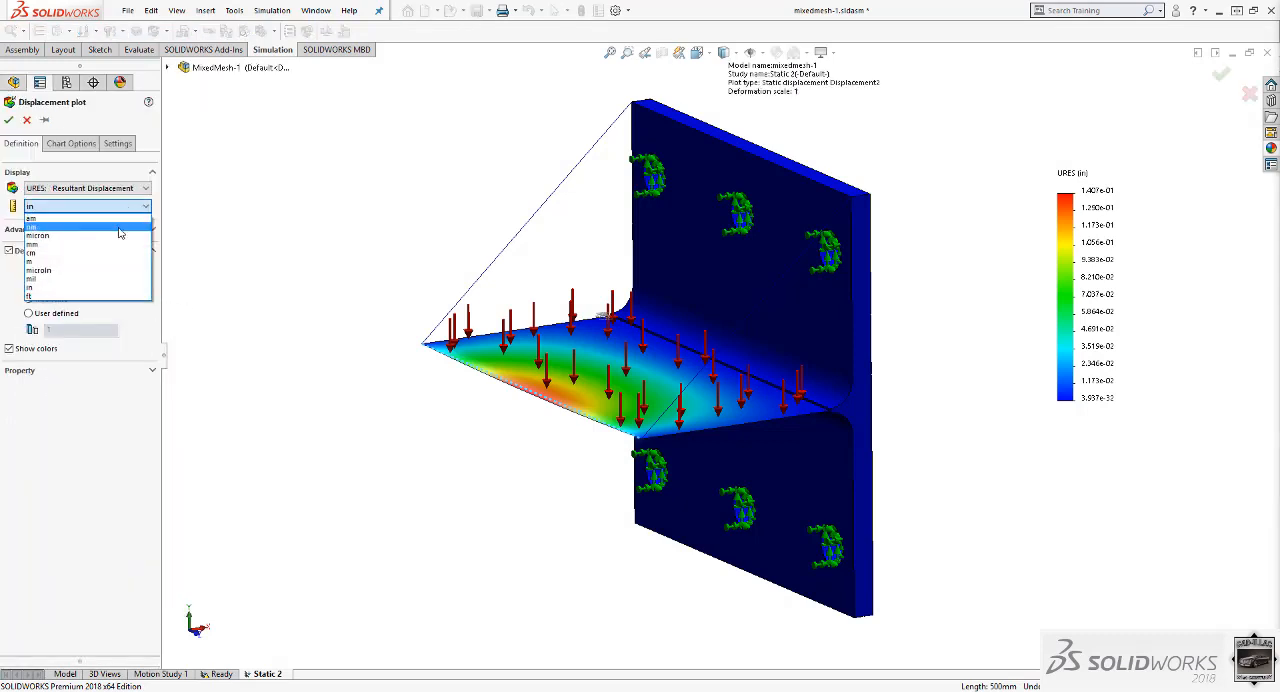
left_click(111, 245)
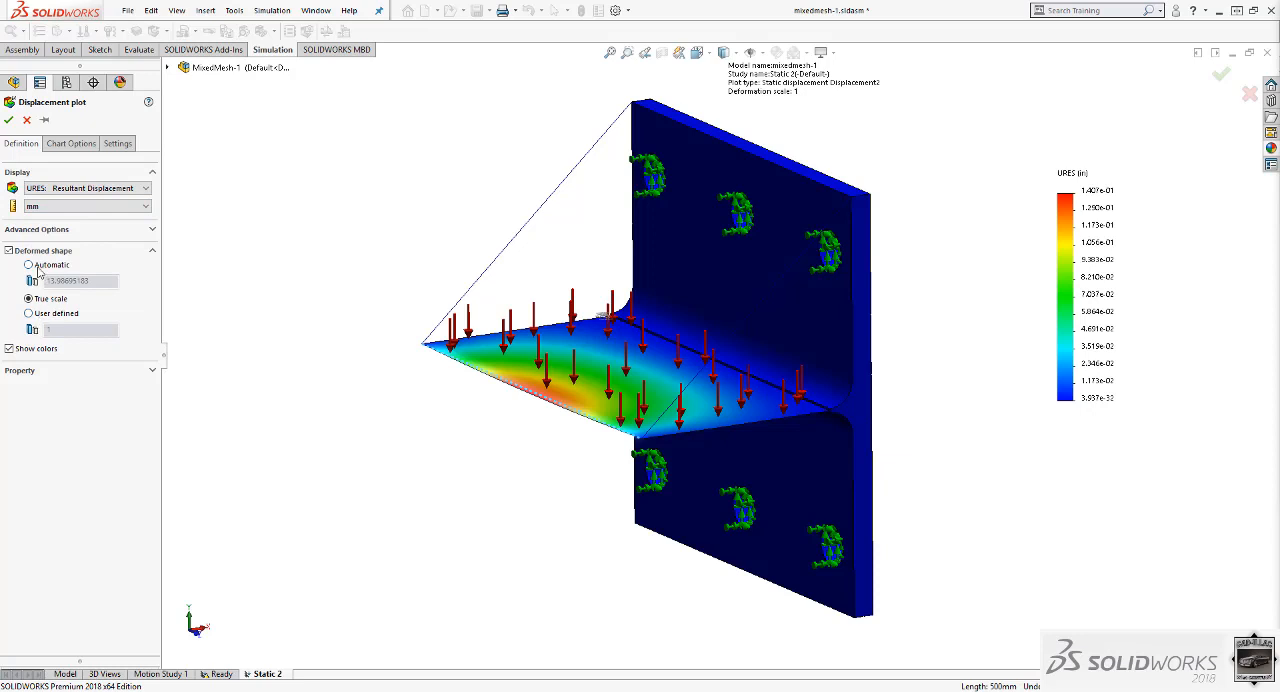
left_click(36, 315)
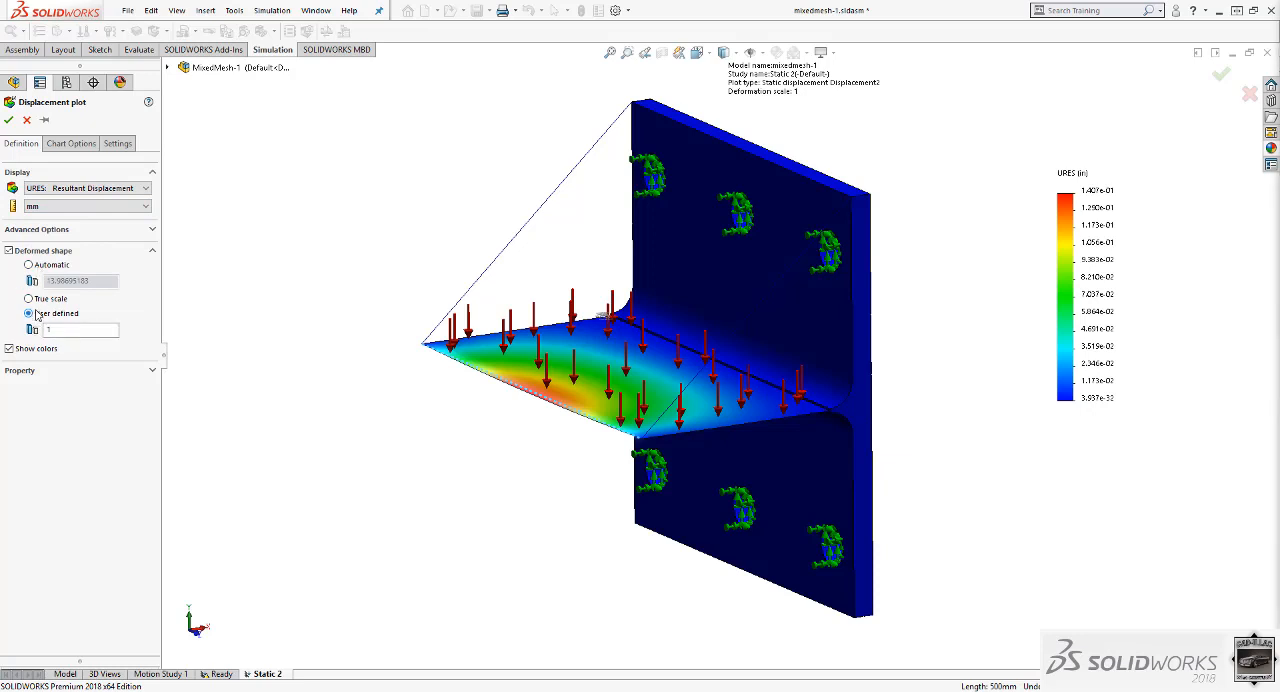
left_click(8, 119)
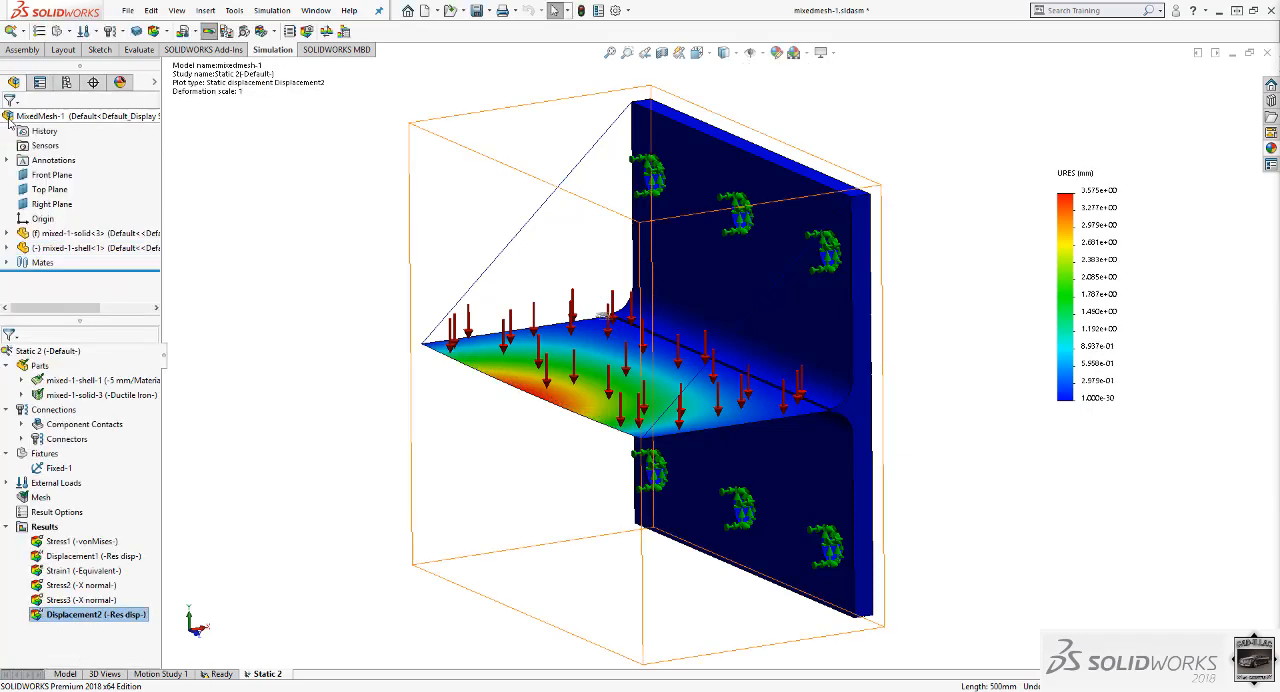